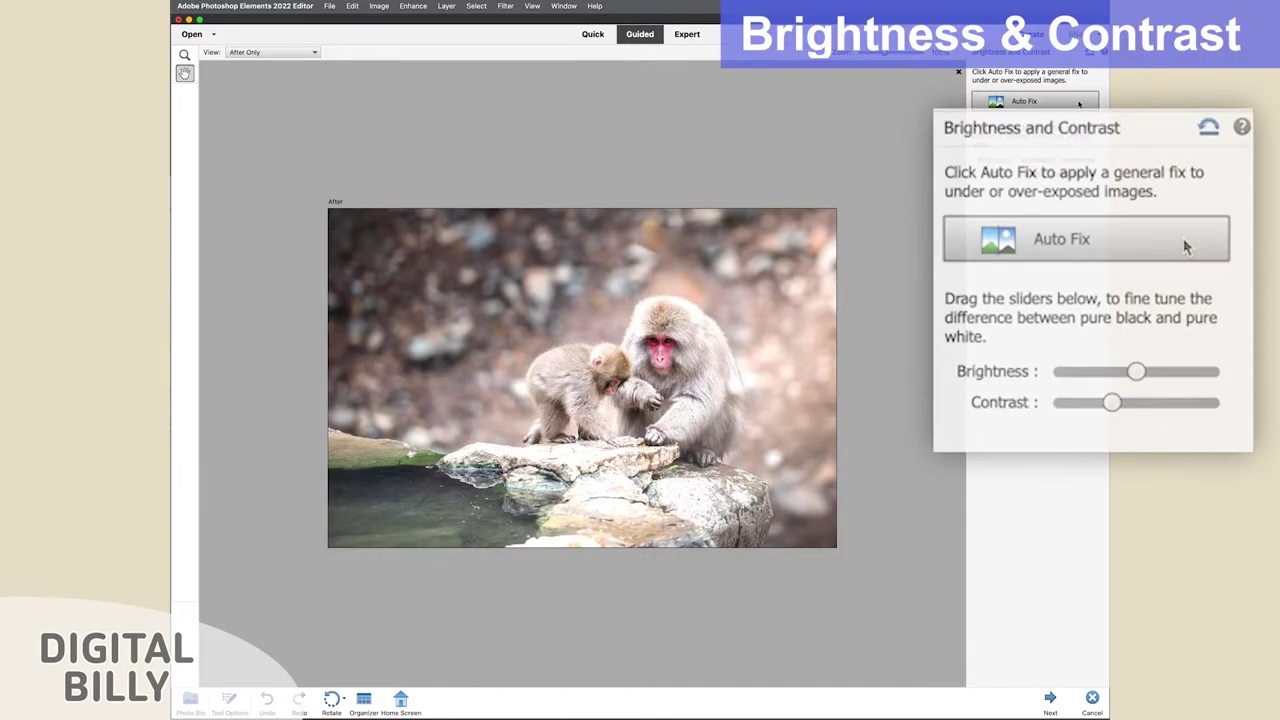
Auto-fix the monkeys photo, lower its brightness, and advance to the finishing options.
left_click(1079, 104)
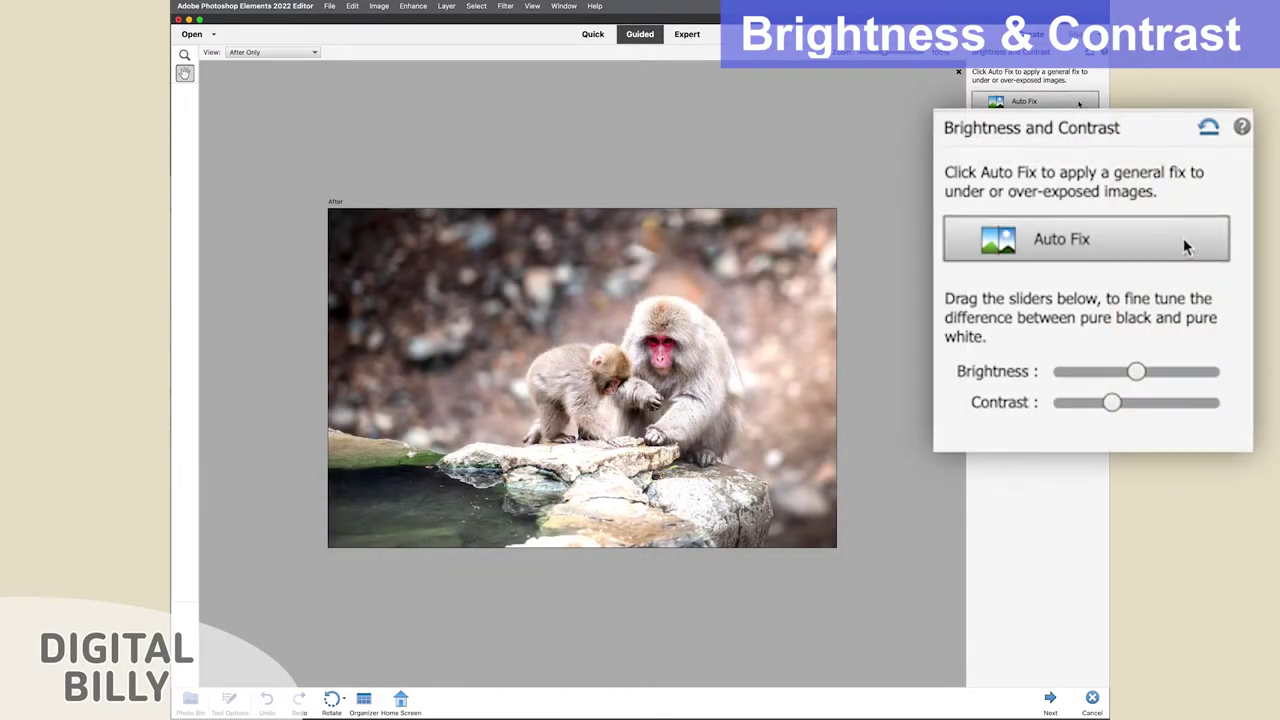
left_click_drag(1136, 372, 1131, 404)
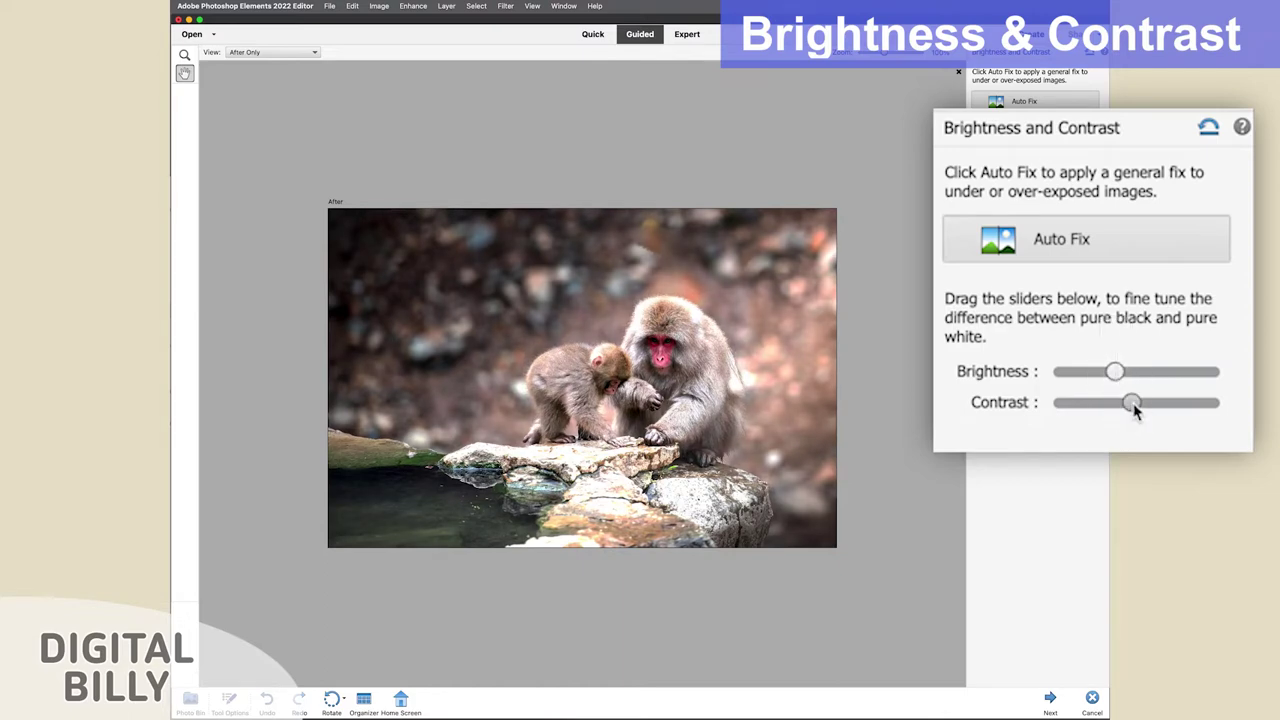
left_click(1050, 699)
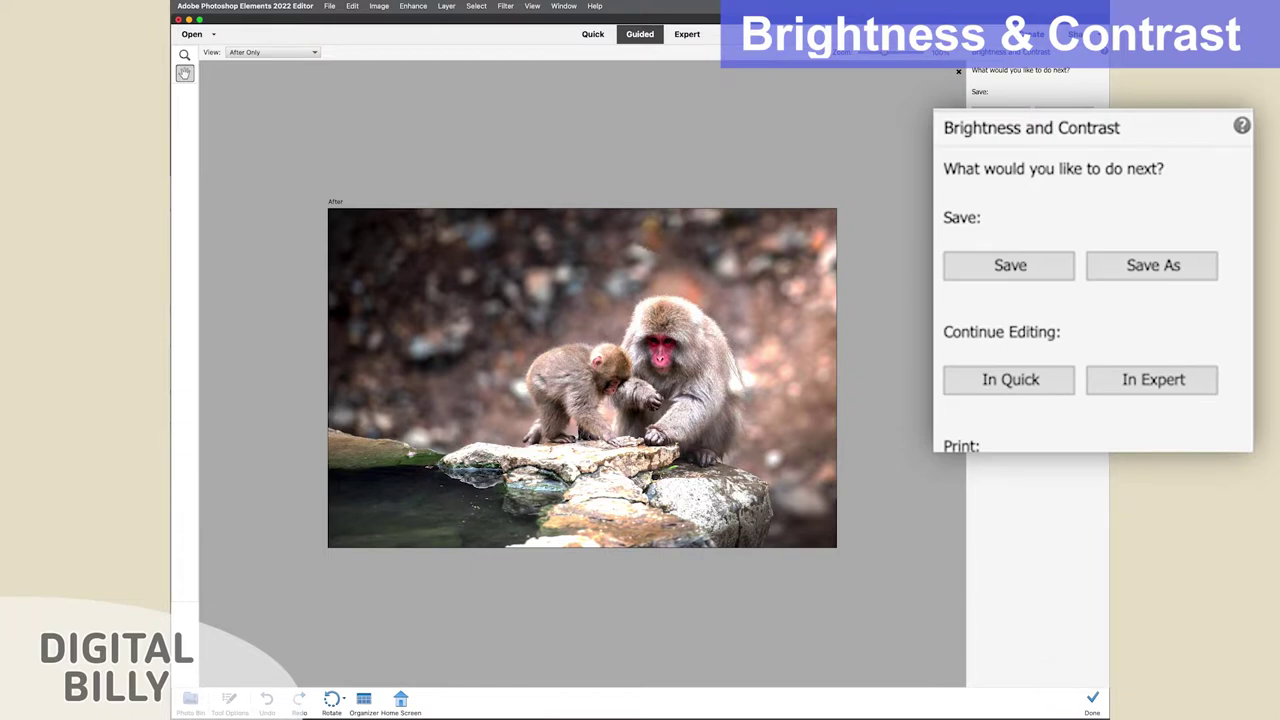
Continue editing the monkeys photo in Expert mode.
left_click(1130, 370)
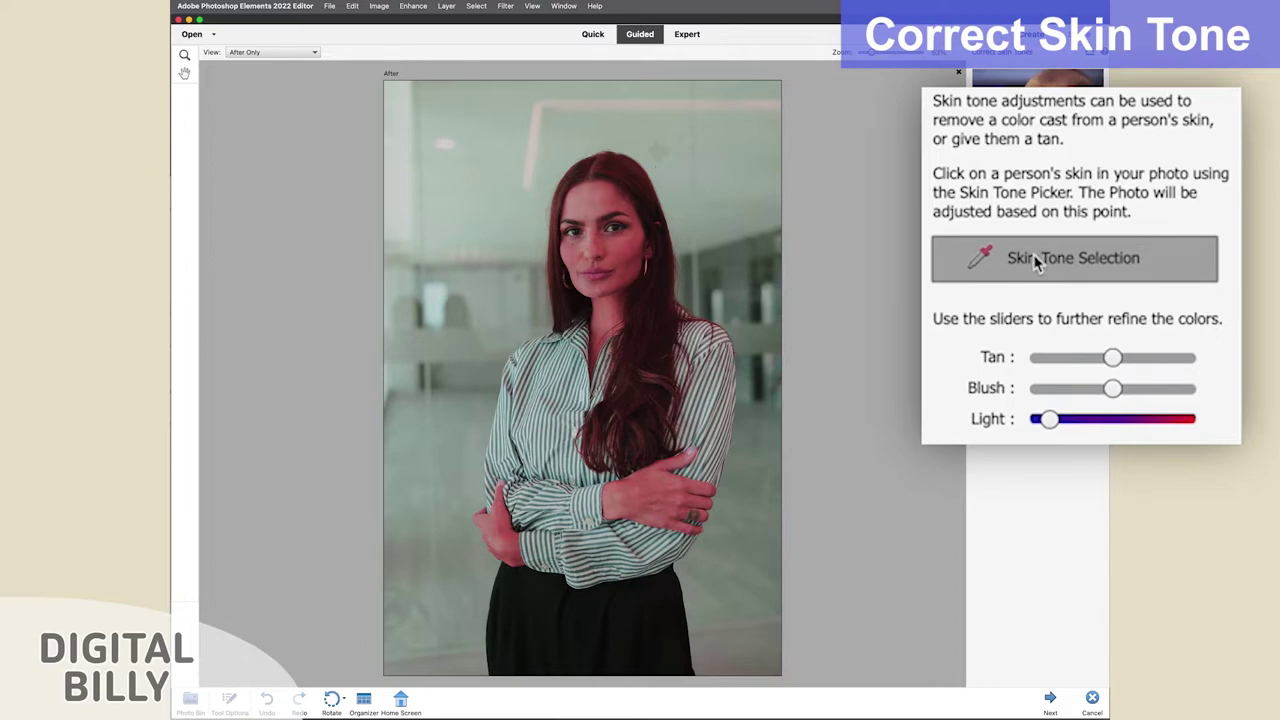
Sample skin tone from the woman's forehead, push Tan to maximum and Blush to zero.
left_click(593, 227)
left_click_drag(1112, 358, 1185, 365)
left_click_drag(1113, 389, 1184, 390)
left_click_drag(1060, 396, 1020, 395)
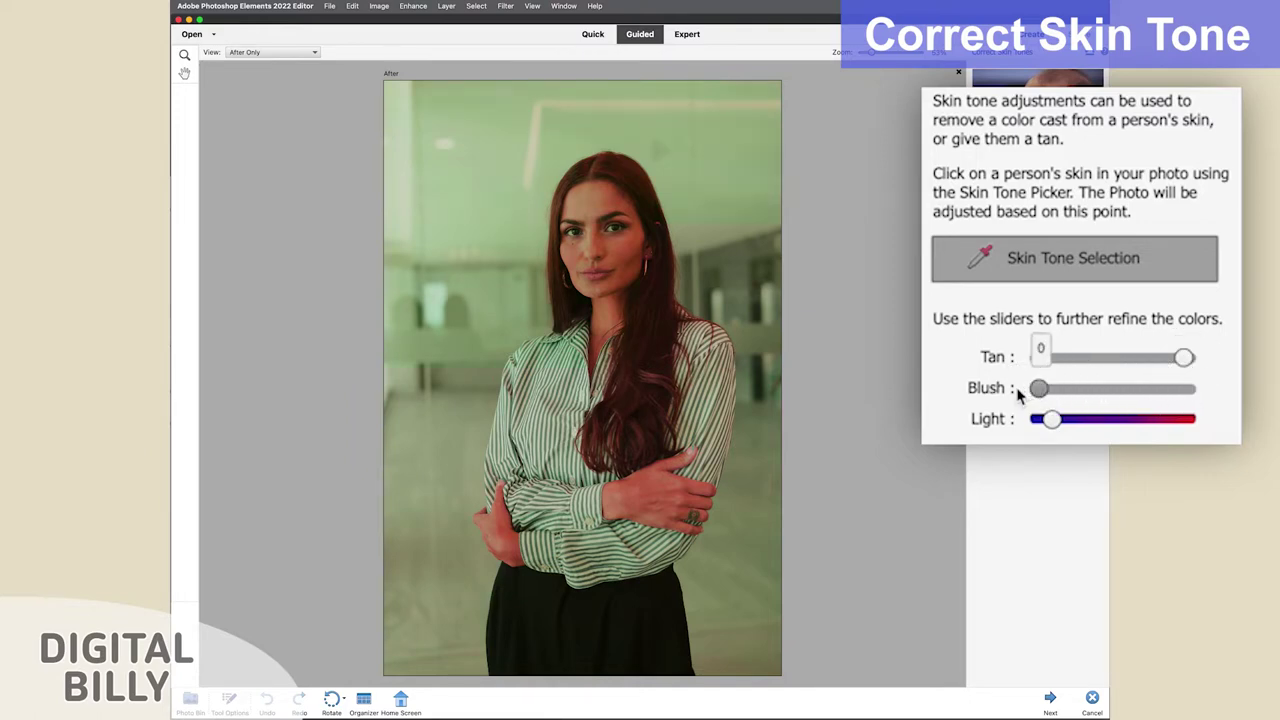
left_click_drag(1019, 394, 1019, 394)
Set the Light slider just slightly above its minimum.
left_click_drag(1051, 418, 1197, 430)
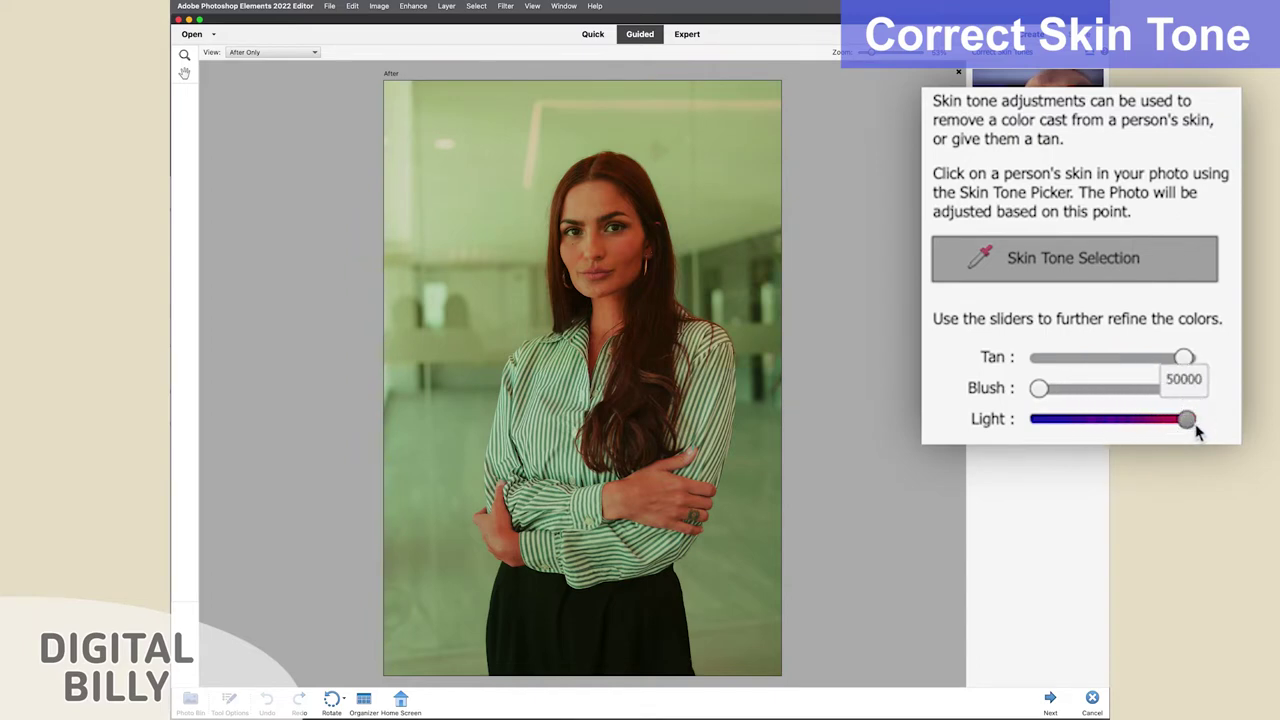
left_click_drag(1197, 430, 1197, 430)
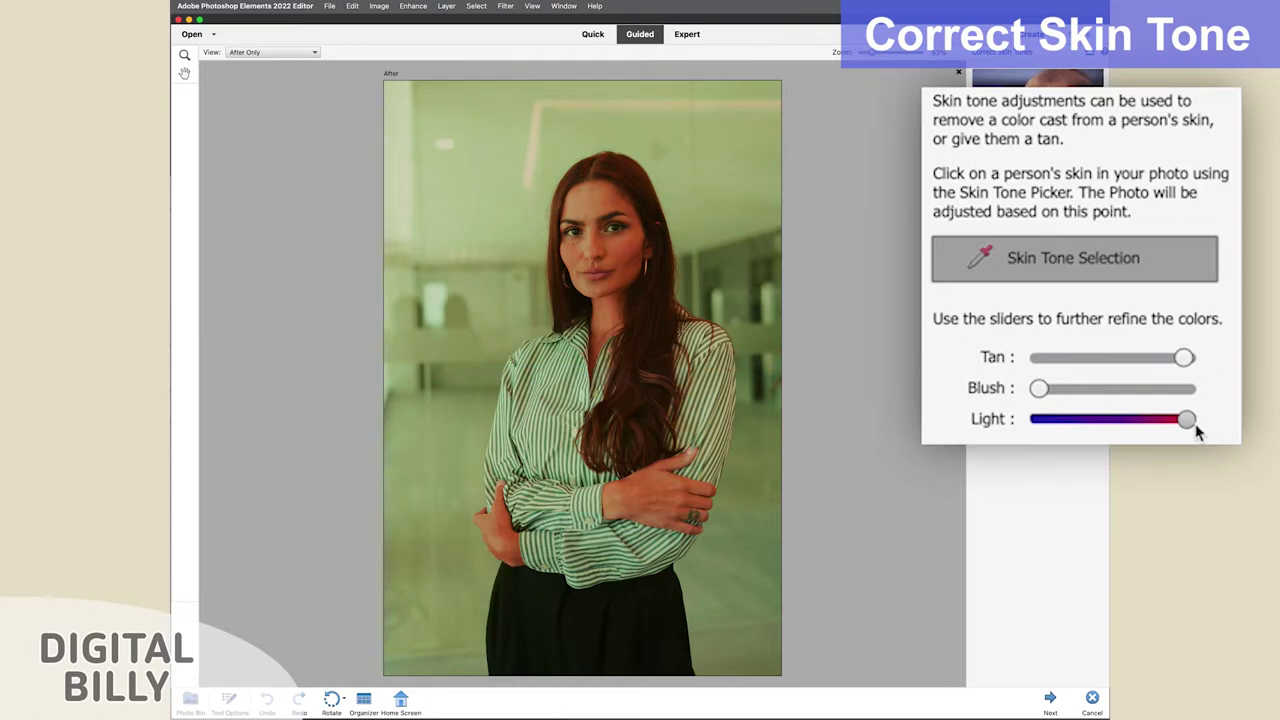
left_click_drag(1110, 427, 1027, 427)
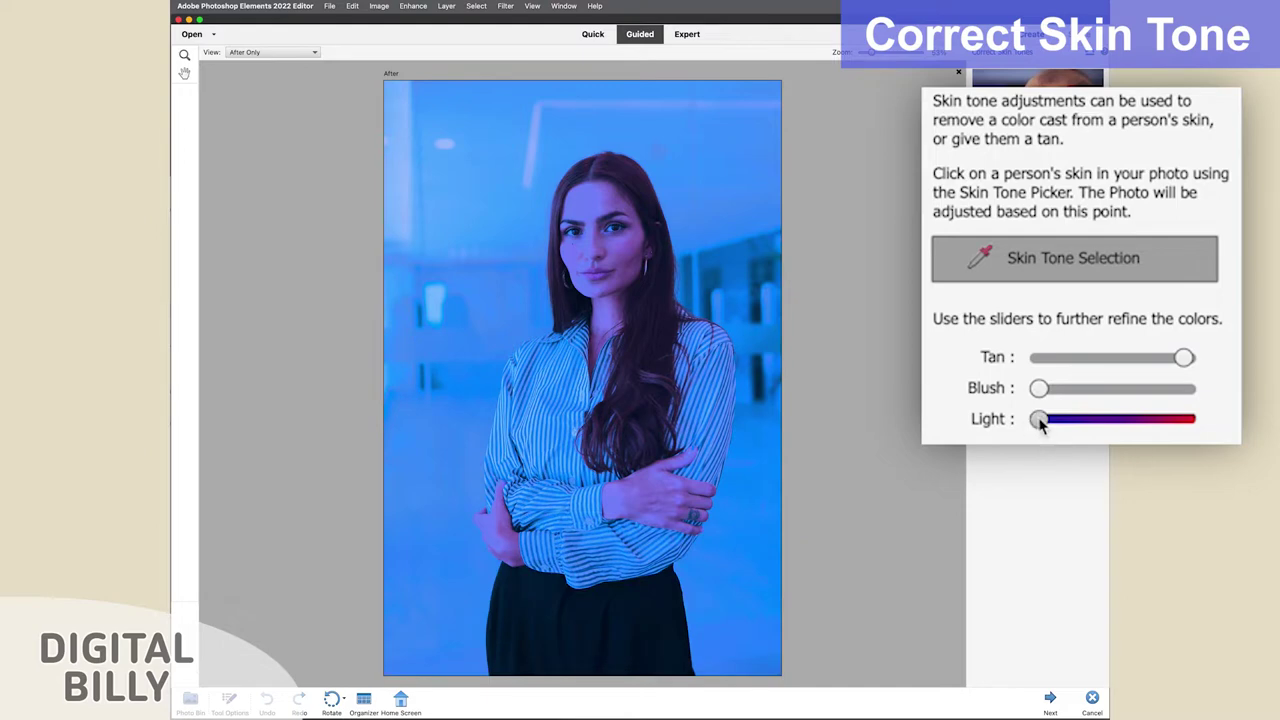
left_click_drag(1040, 424, 1072, 427)
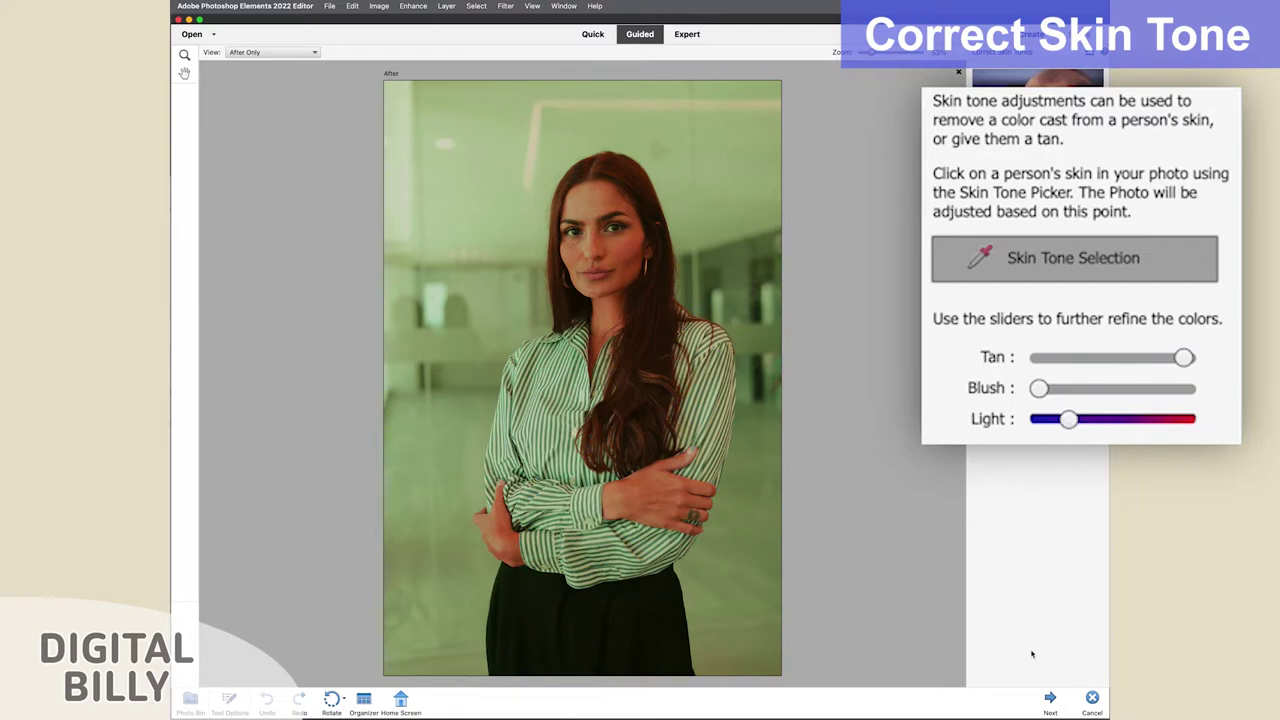
Finish the skin tone edit and continue with the portrait in Expert mode.
left_click(1049, 700)
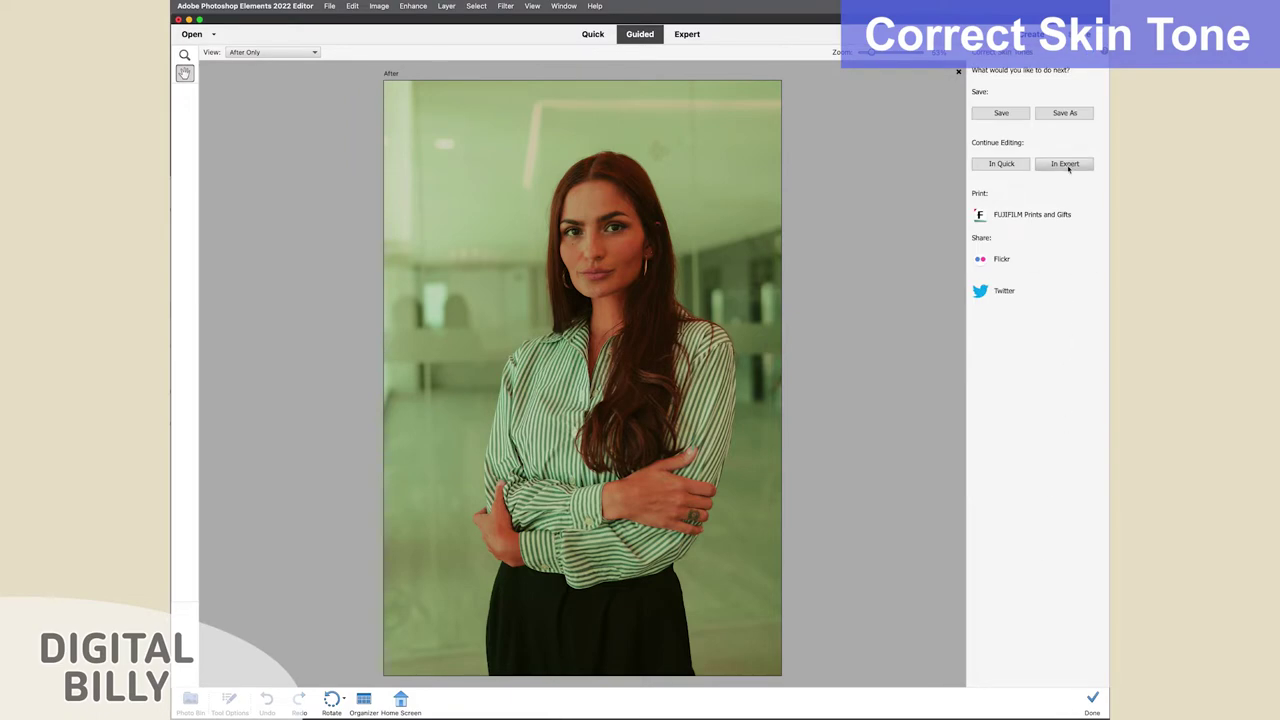
left_click(1066, 166)
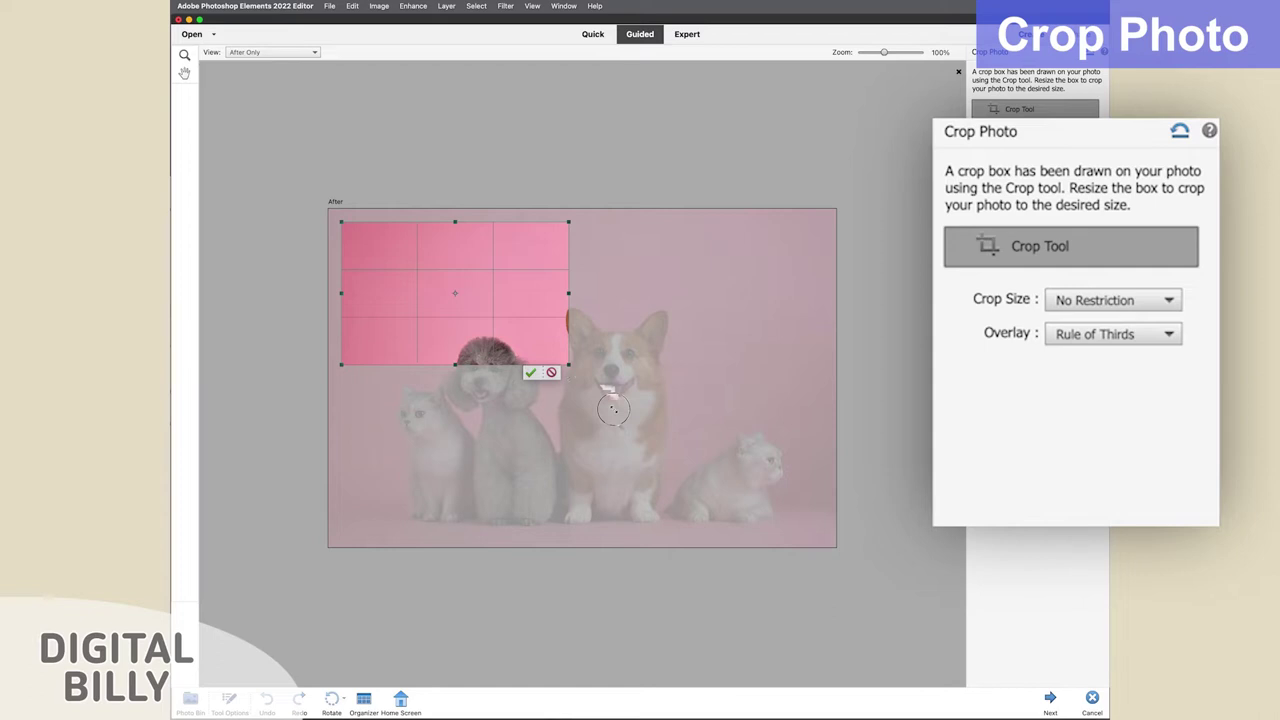
Constrain the crop to 16 x 9 in and resize the box around all four pets.
left_click_drag(731, 487, 814, 545)
left_click_drag(341, 221, 381, 285)
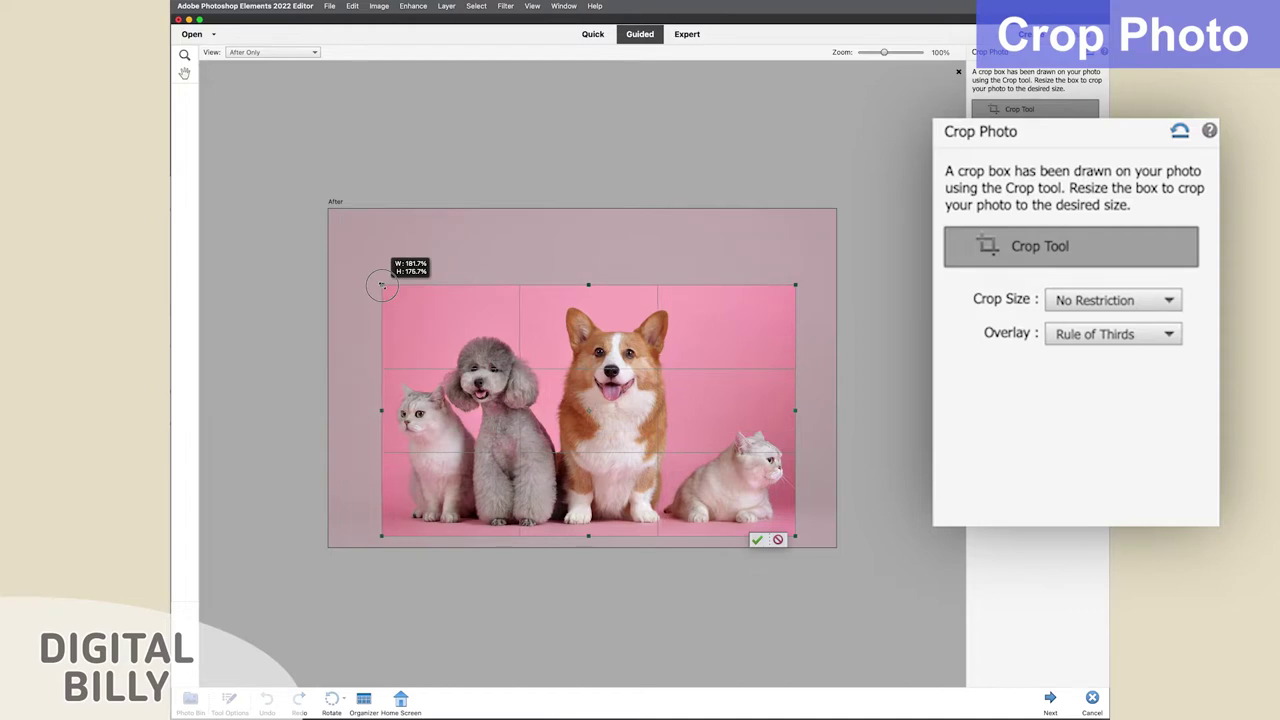
left_click(1095, 300)
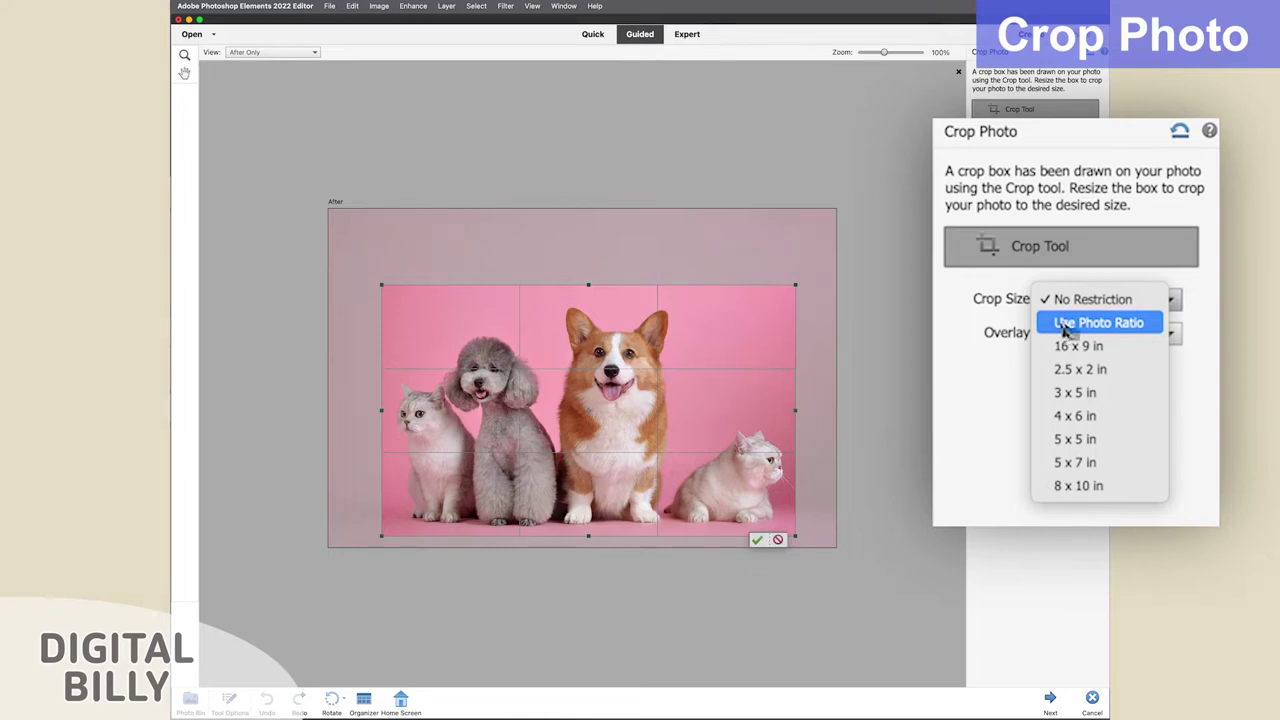
left_click(1068, 346)
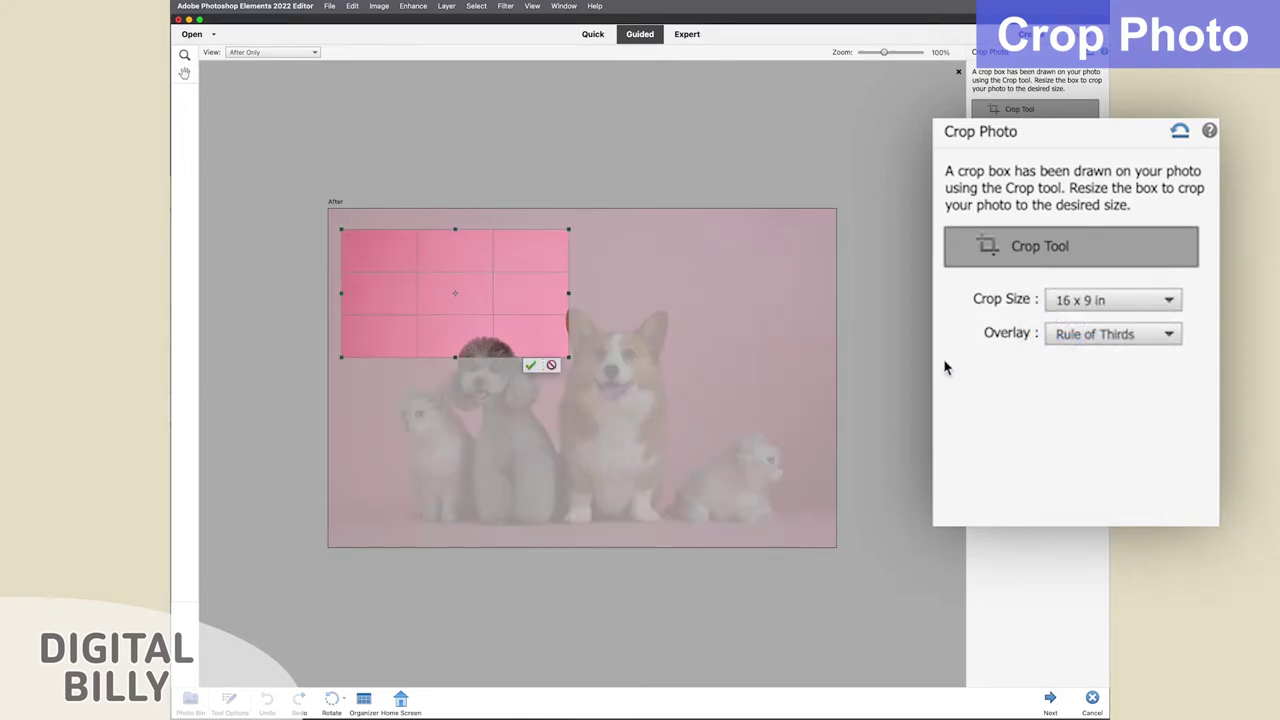
left_click_drag(569, 358, 811, 543)
left_click_drag(345, 233, 418, 360)
left_click_drag(380, 297, 380, 294)
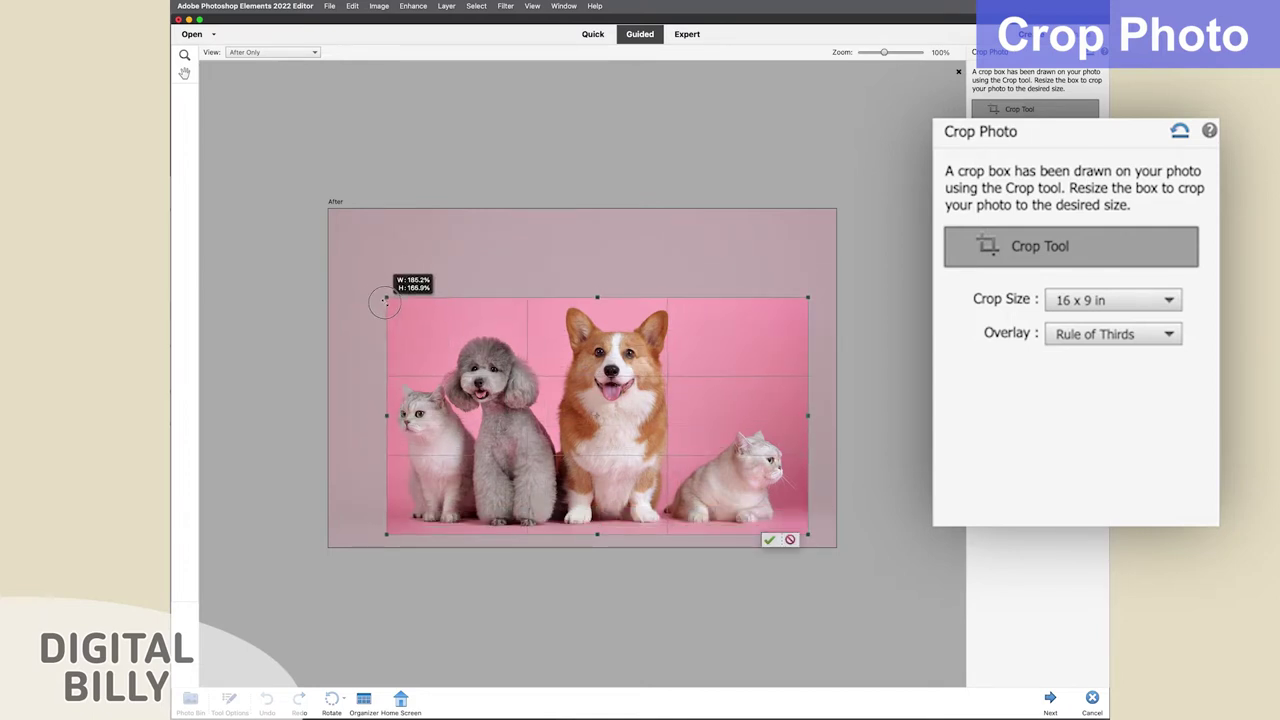
left_click_drag(485, 355, 487, 350)
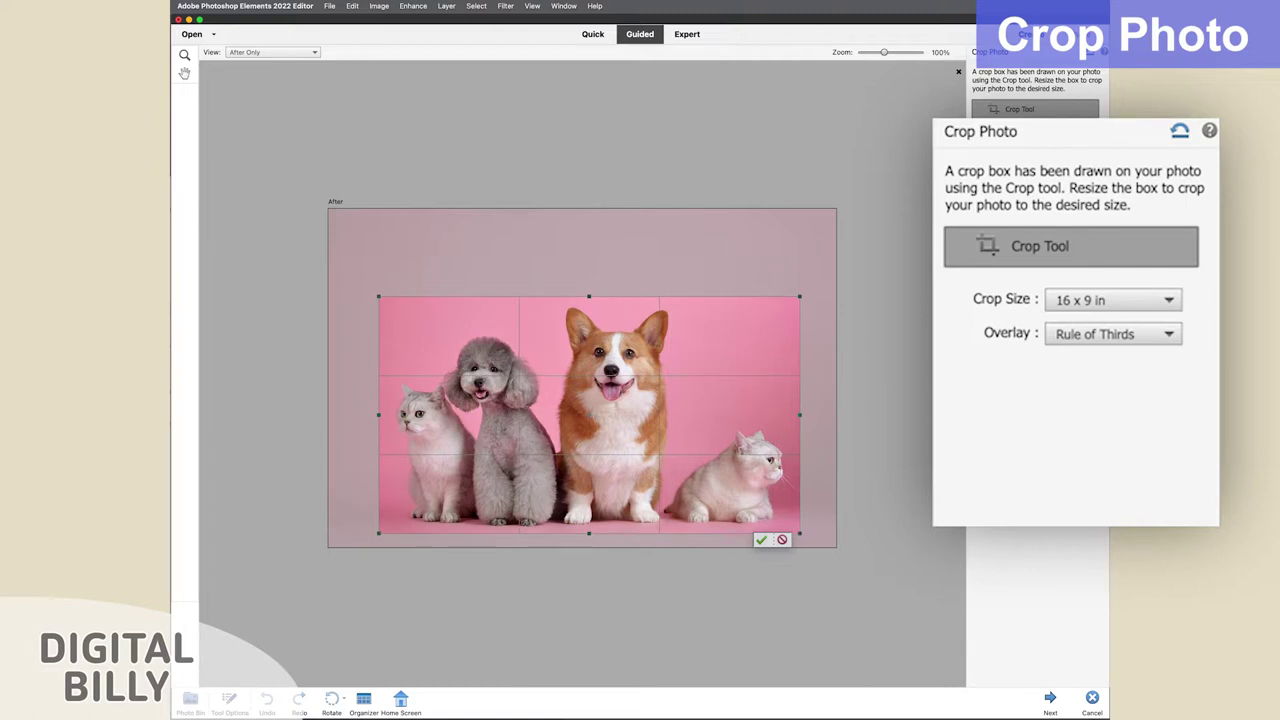
Try a 5 x 5 in square crop, enlarging it over the dogs at the bottom edge.
left_click(1060, 300)
left_click(1072, 393)
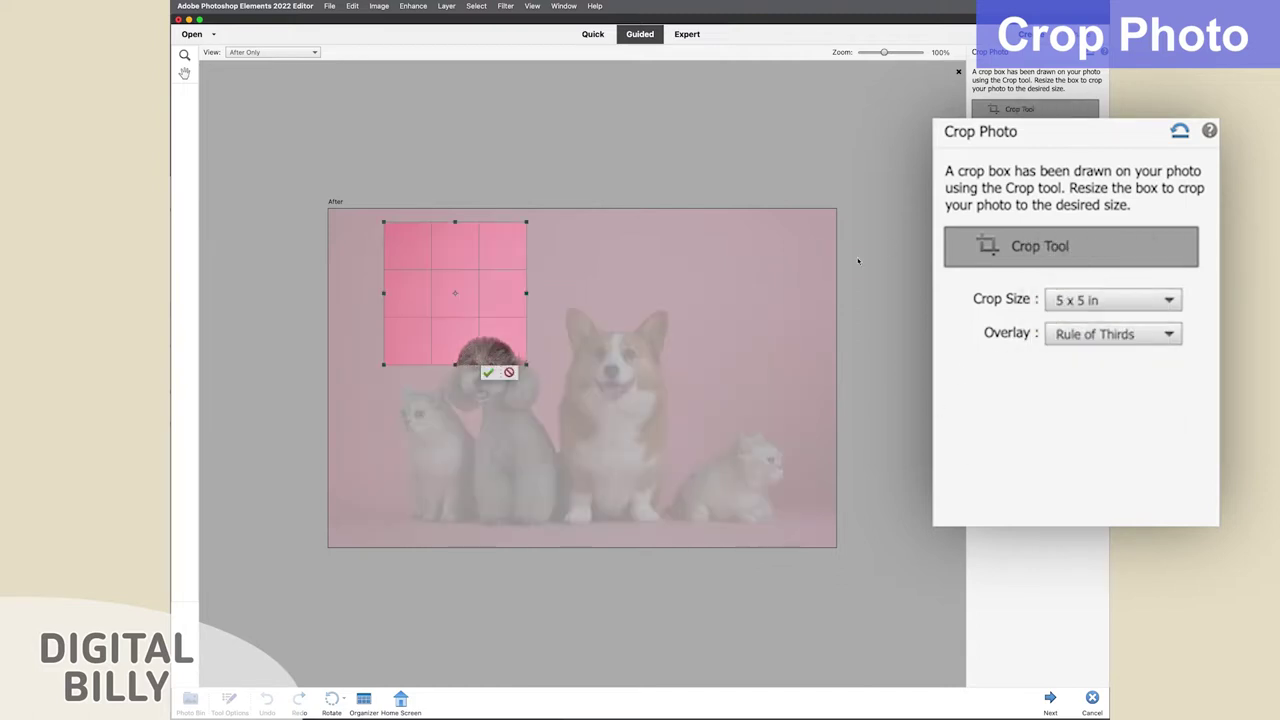
left_click(1149, 298)
left_click(975, 318)
left_click_drag(526, 364, 721, 476)
left_click_drag(605, 427, 617, 452)
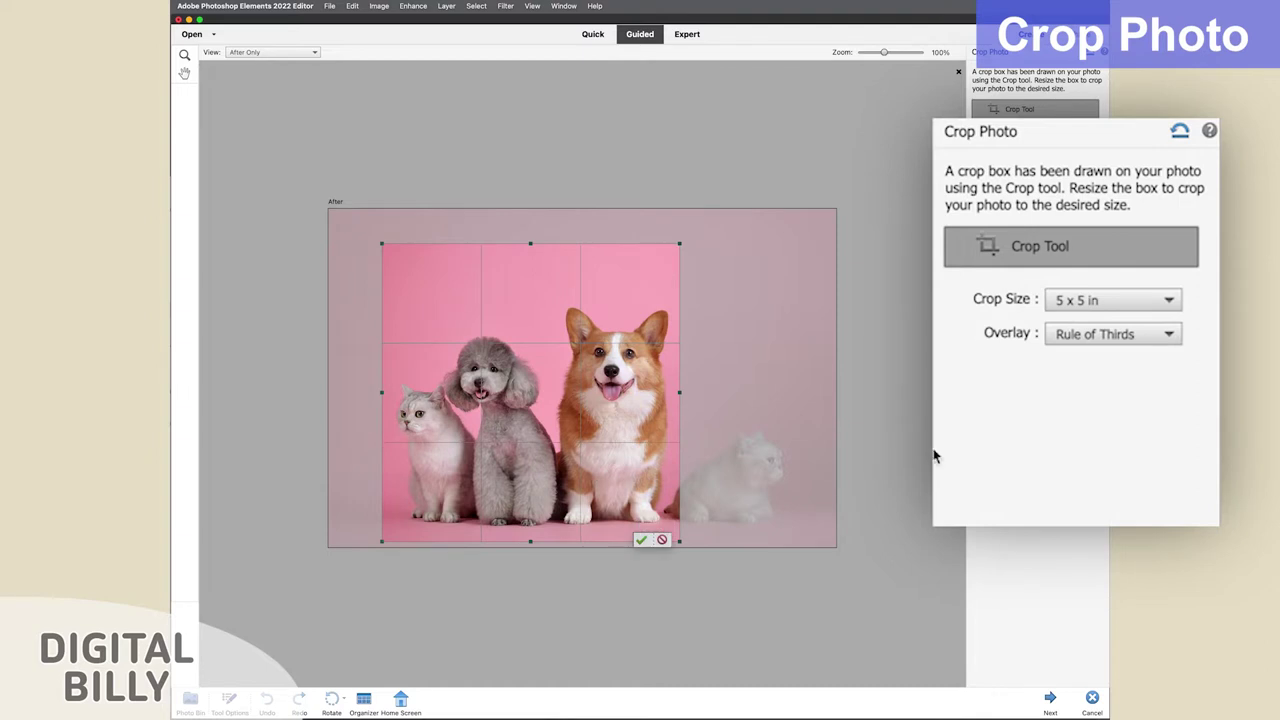
Switch the crop to 8 x 10 in, enlarging it and shifting it slightly right.
left_click(1060, 300)
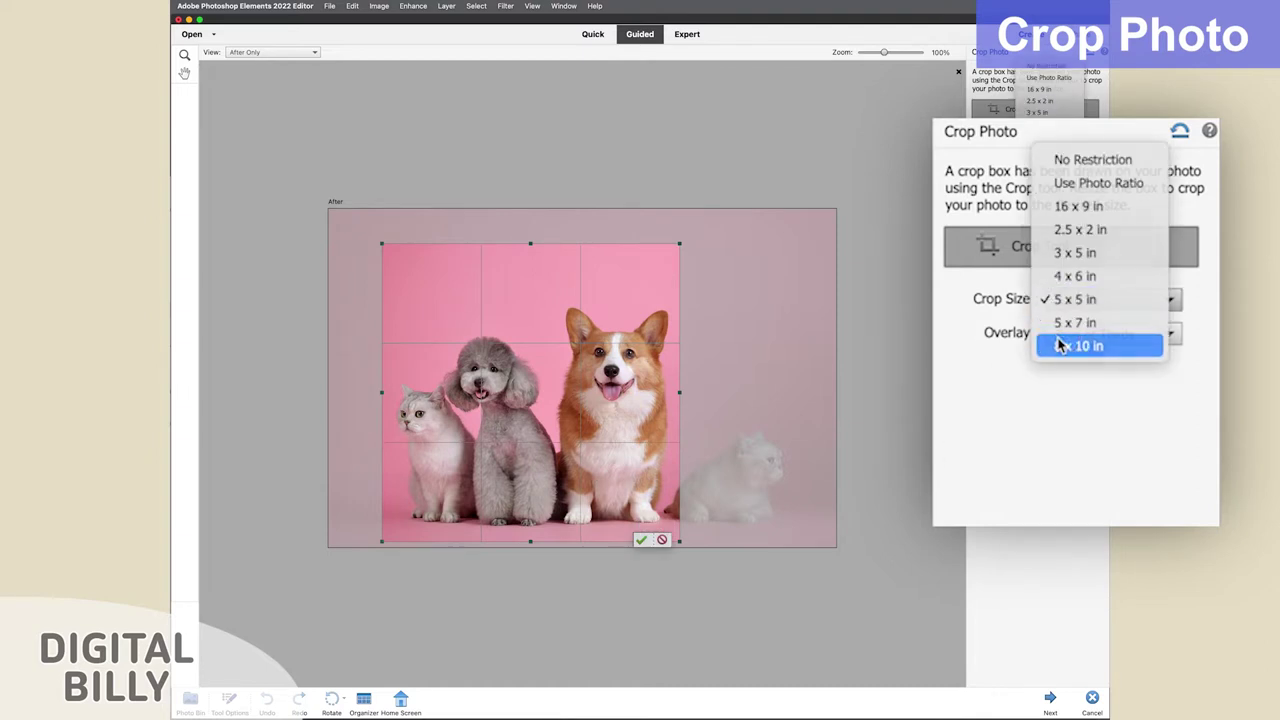
left_click(1060, 345)
left_click_drag(544, 365, 760, 480)
left_click_drag(700, 450, 736, 456)
Set the crop overlay to Grid and widen the box slightly to the right.
left_click(1060, 335)
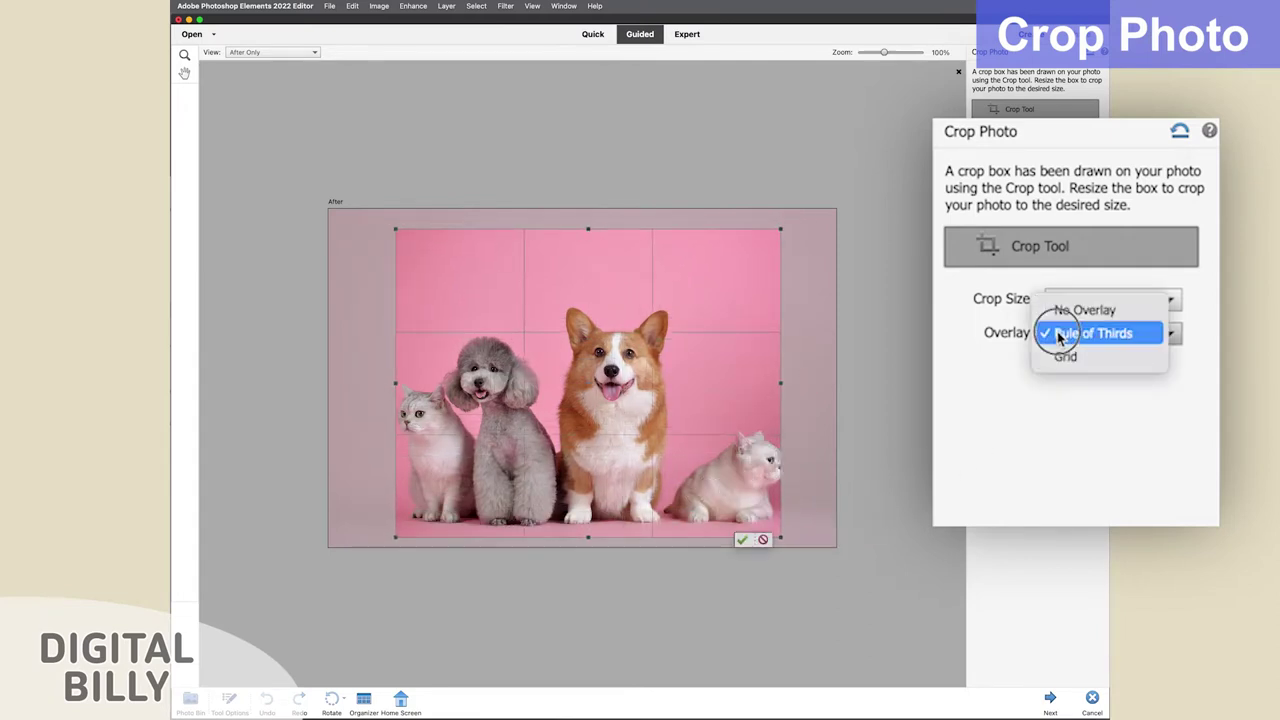
left_click(1066, 357)
left_click(1063, 340)
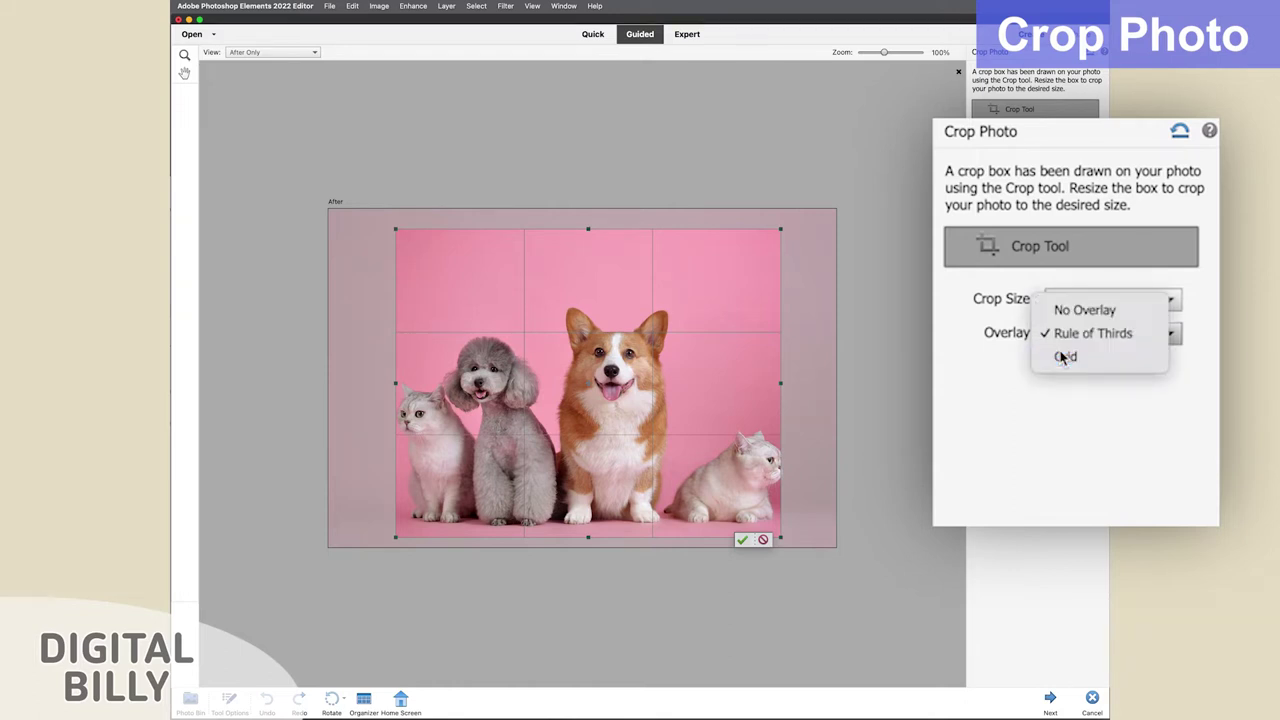
left_click(1063, 357)
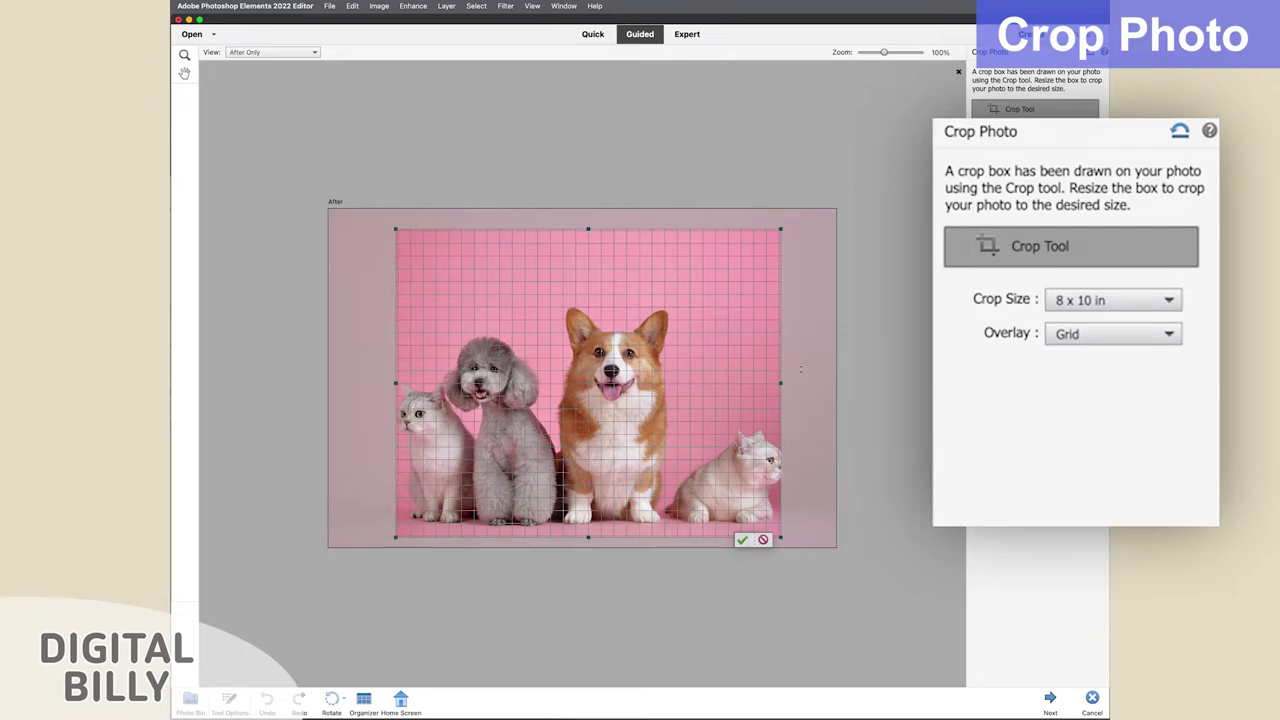
left_click_drag(779, 382, 789, 382)
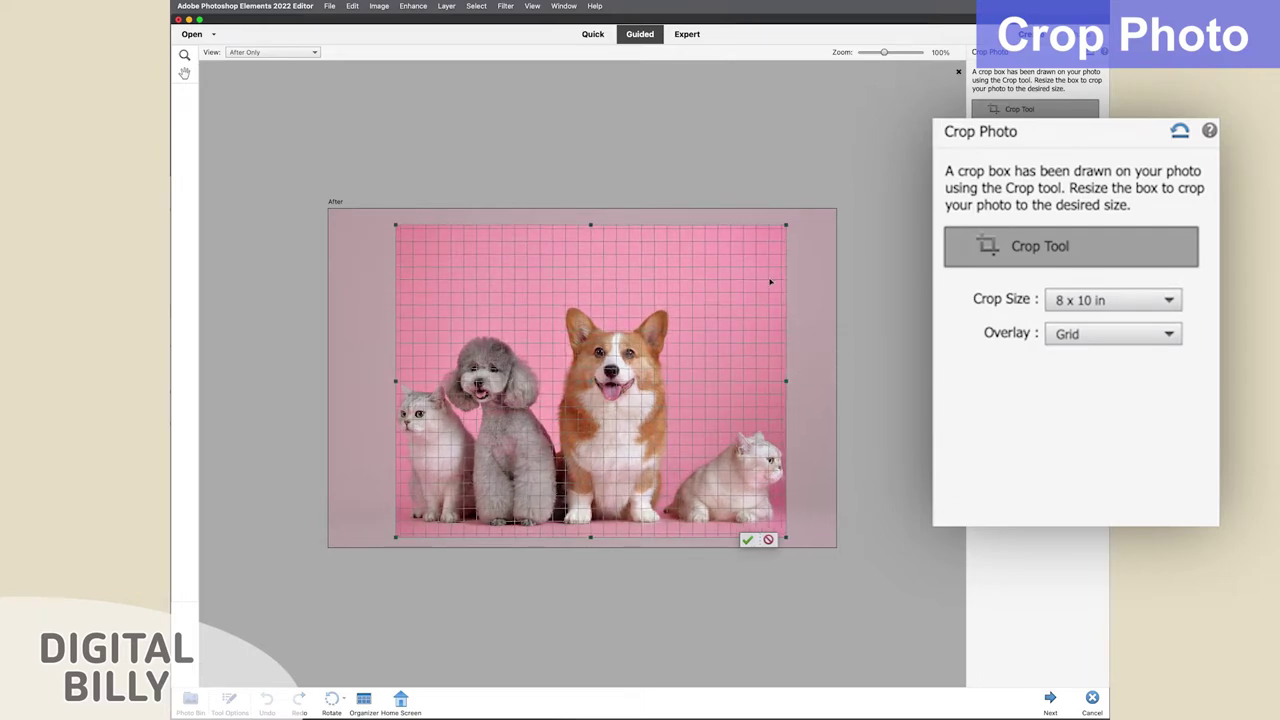
left_click(1063, 298)
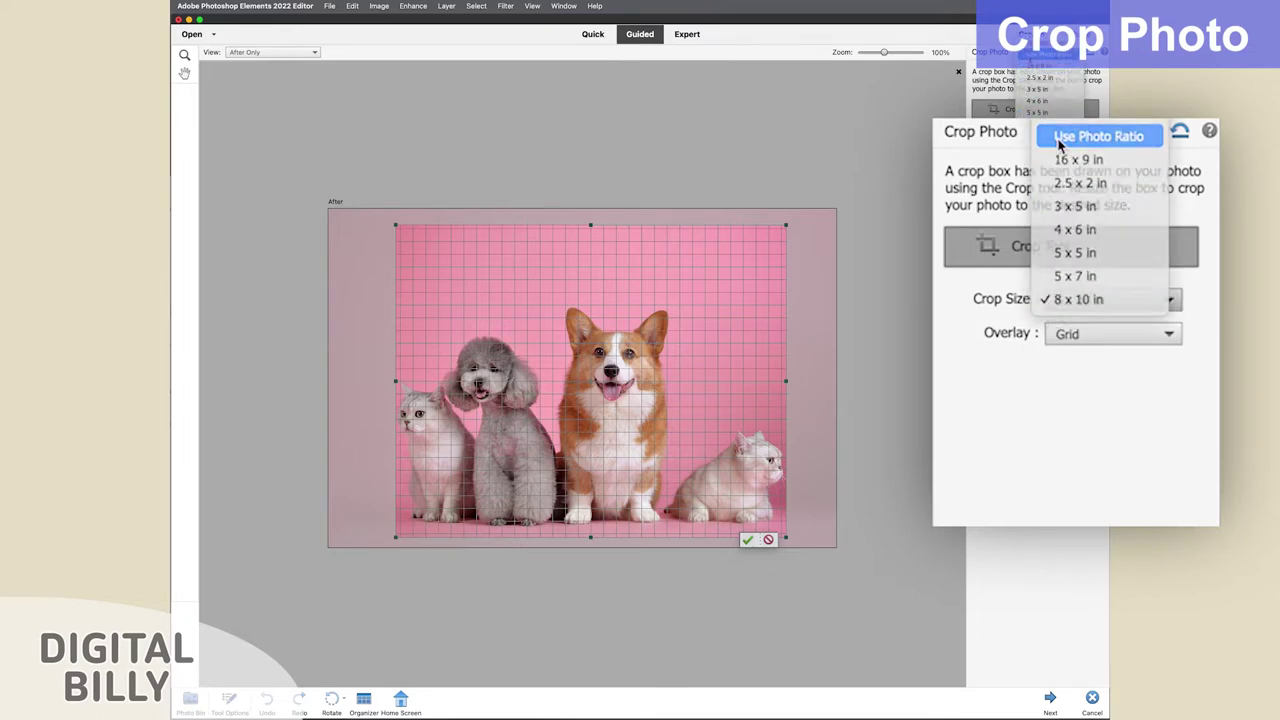
Crop the pets photo with Use Photo Ratio, the box covering nearly the whole image.
left_click(1060, 136)
left_click_drag(568, 370, 806, 540)
left_click_drag(367, 248, 403, 300)
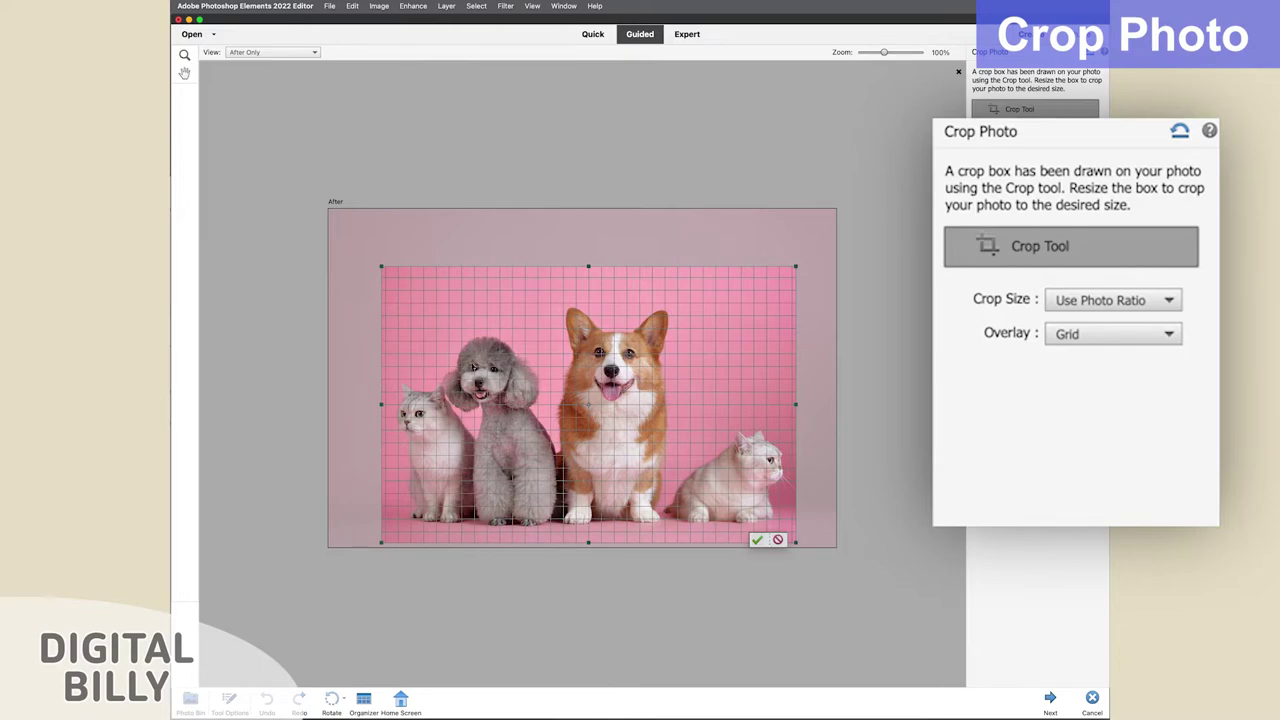
left_click(757, 540)
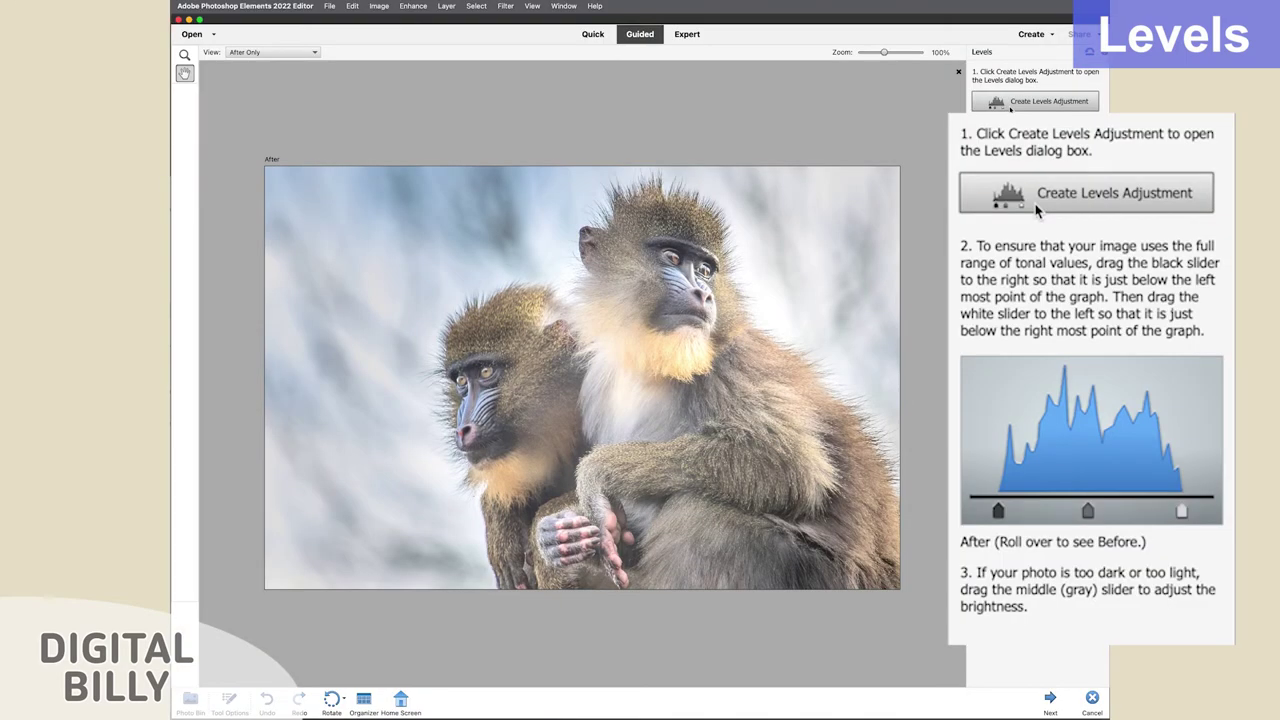
Add a first Levels adjustment layer with the black input raised to 80.
left_click(1010, 103)
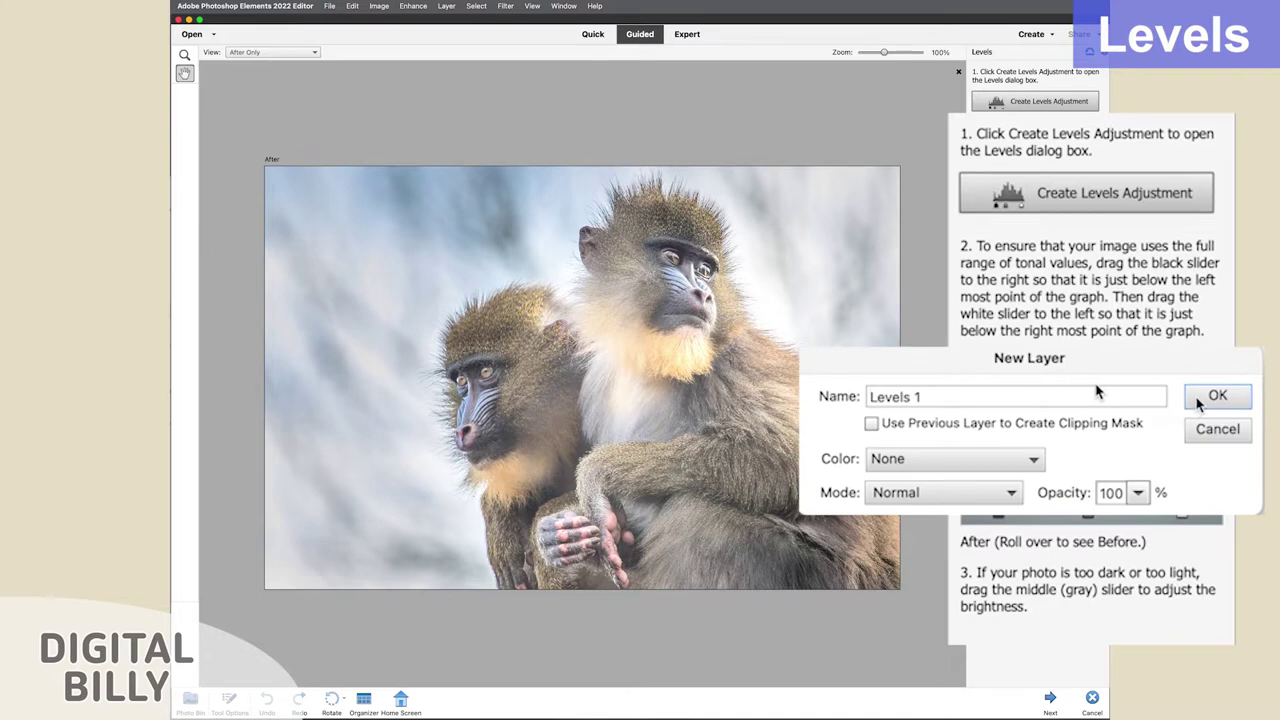
left_click(1199, 401)
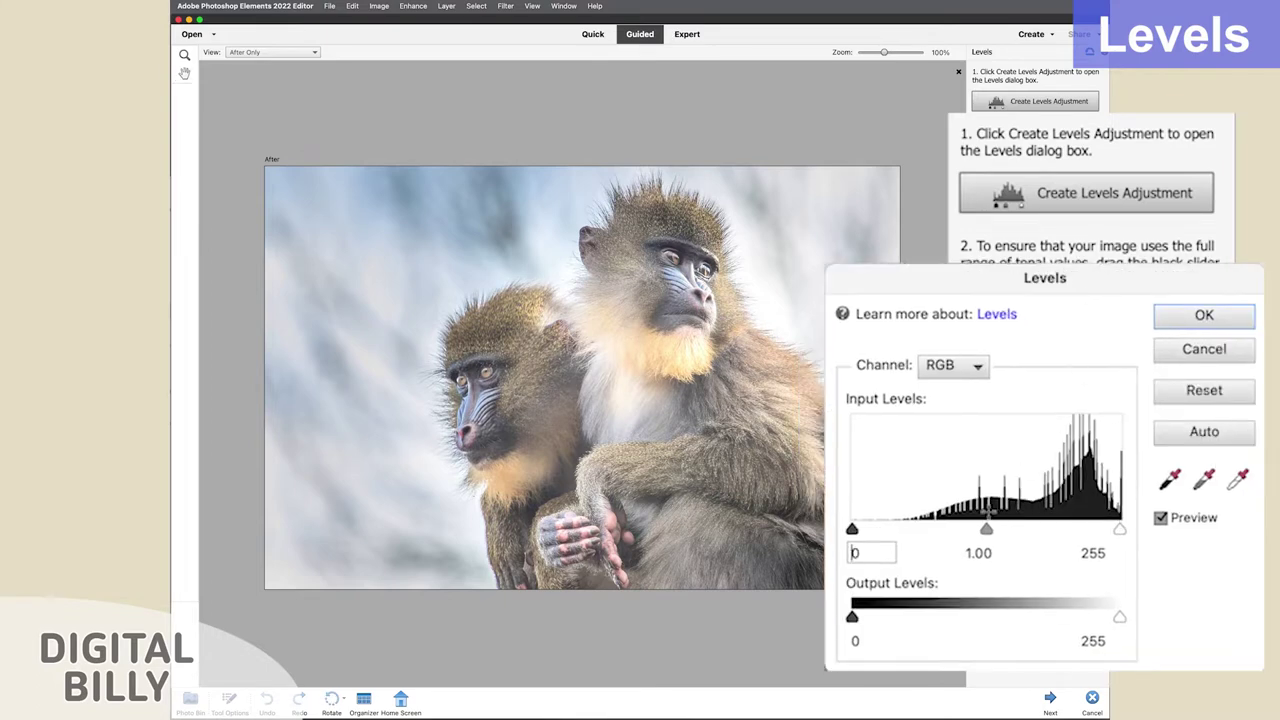
left_click_drag(853, 531, 938, 538)
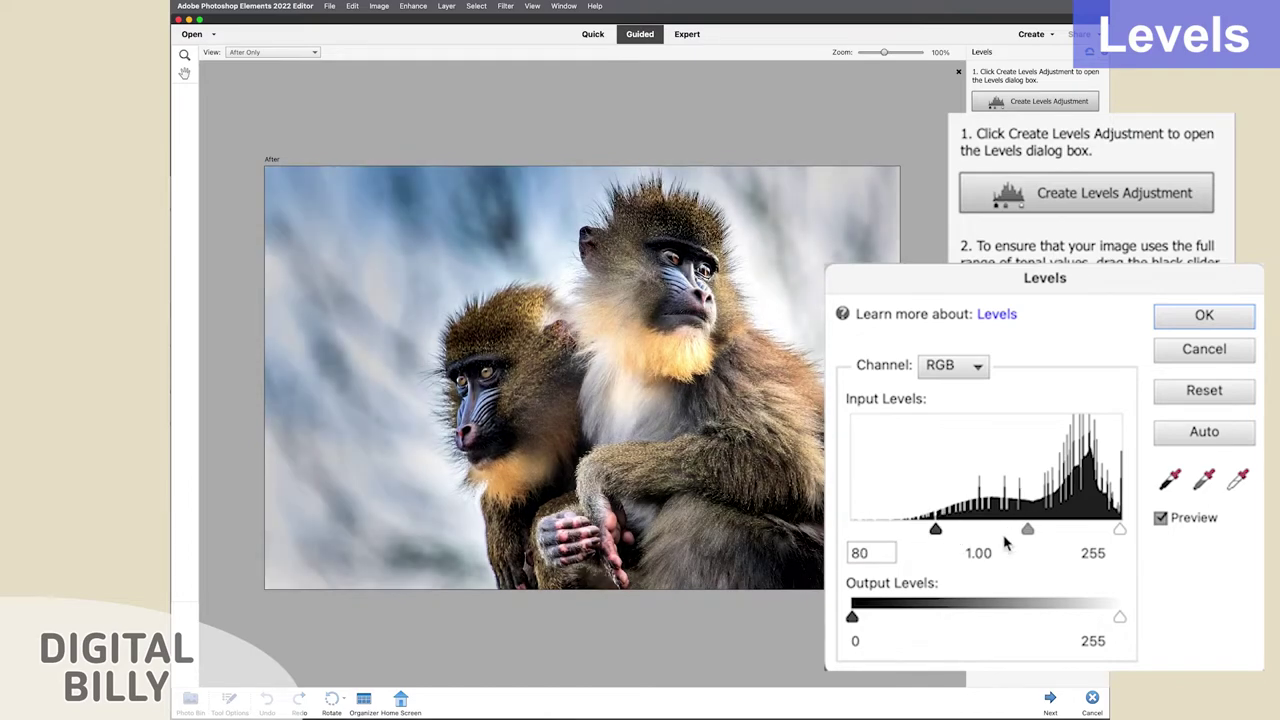
mouse_move(1027, 532)
left_mouse_down()
mouse_move(1014, 536)
mouse_move(1034, 540)
left_mouse_up()
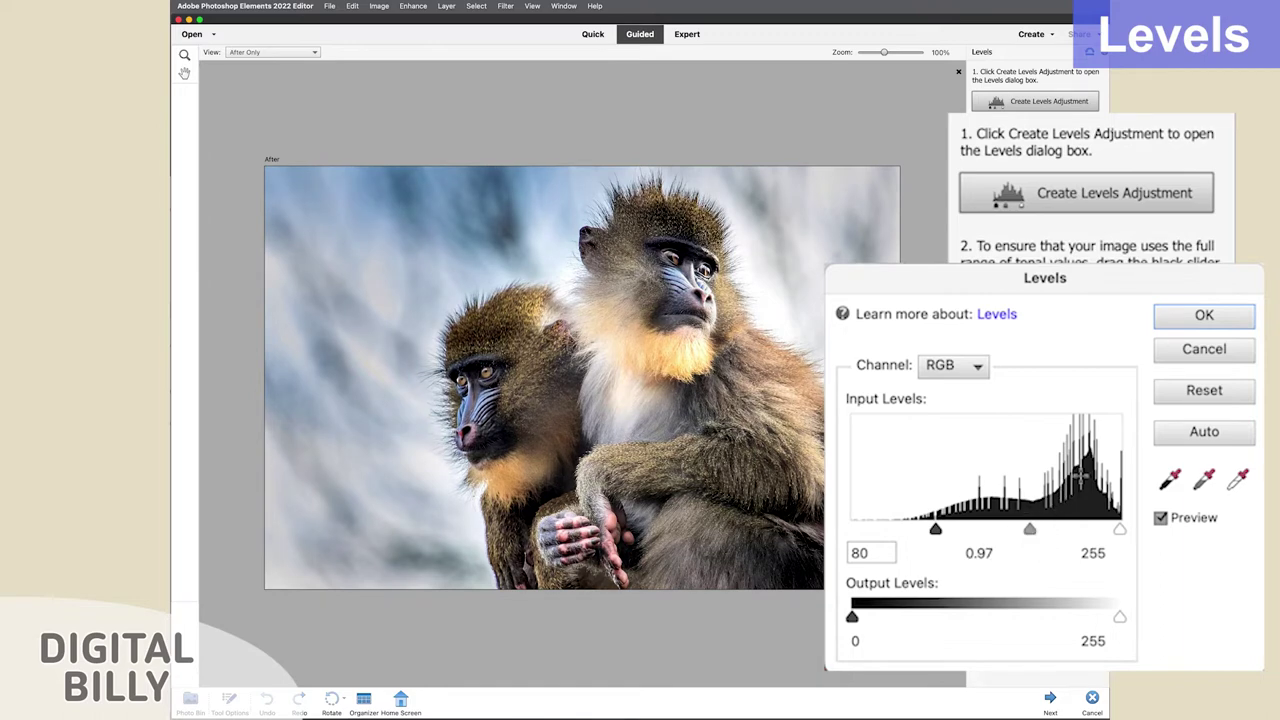
left_click(1178, 318)
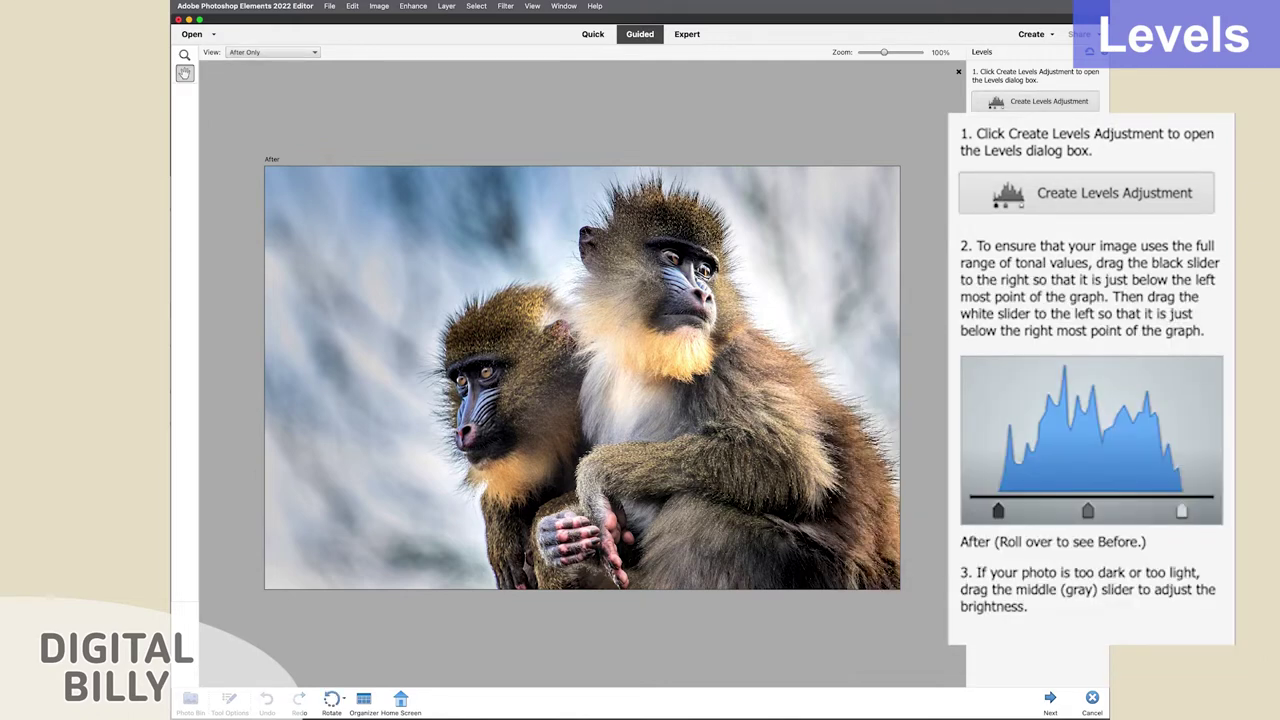
Add a second Levels layer with white input 249 and midtones 1.09, then finish the guided edit.
mouse_move(1087, 515)
left_click(1010, 200)
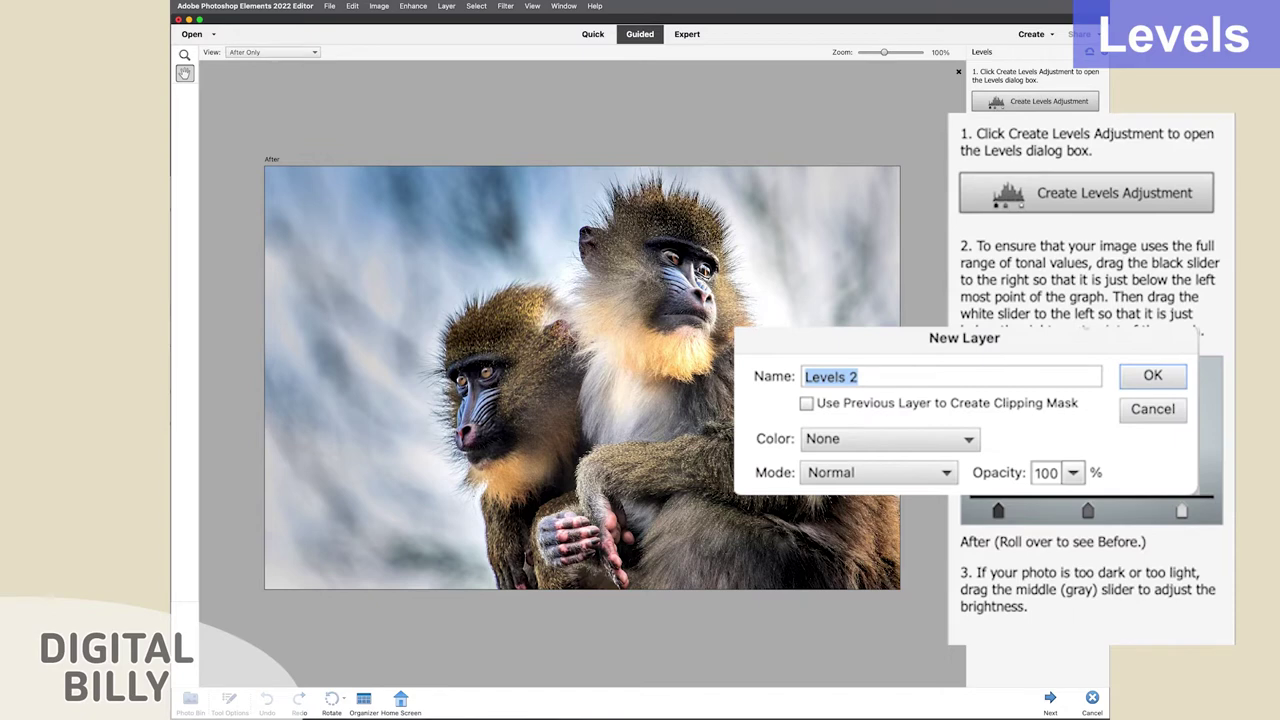
left_click(1150, 375)
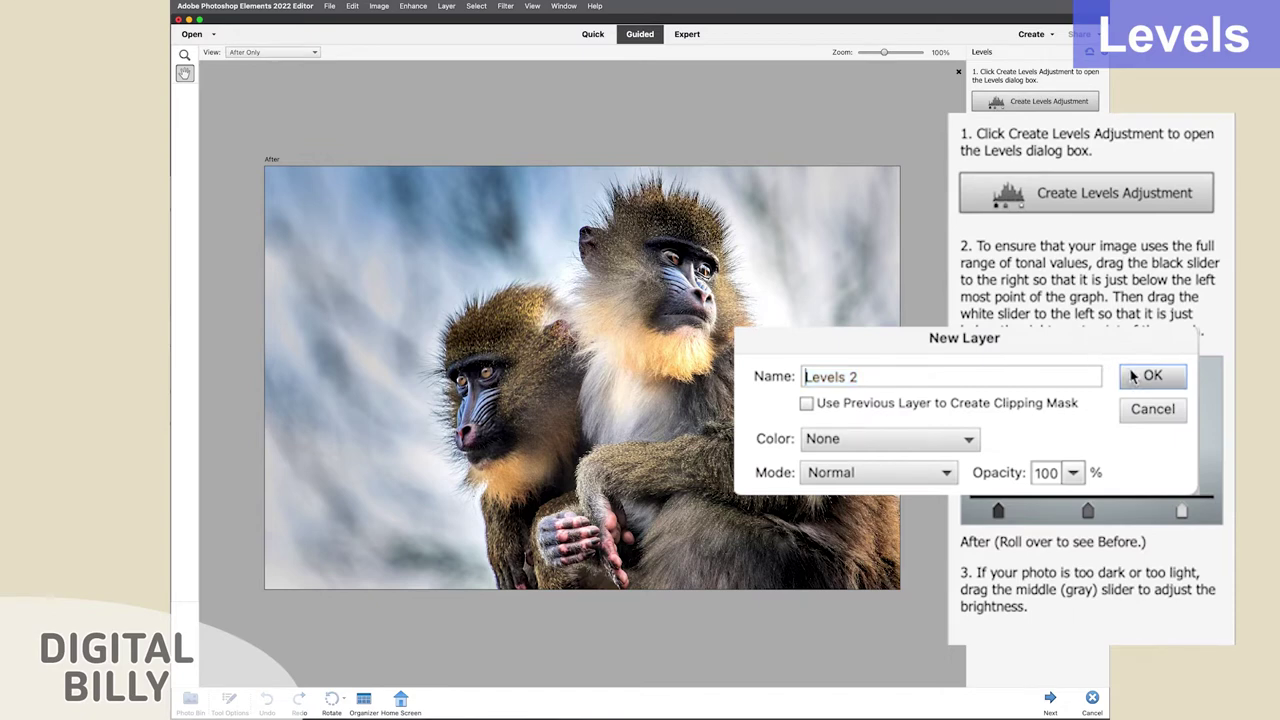
mouse_move(856, 524)
left_mouse_down()
mouse_move(910, 527)
mouse_move(856, 524)
left_mouse_up()
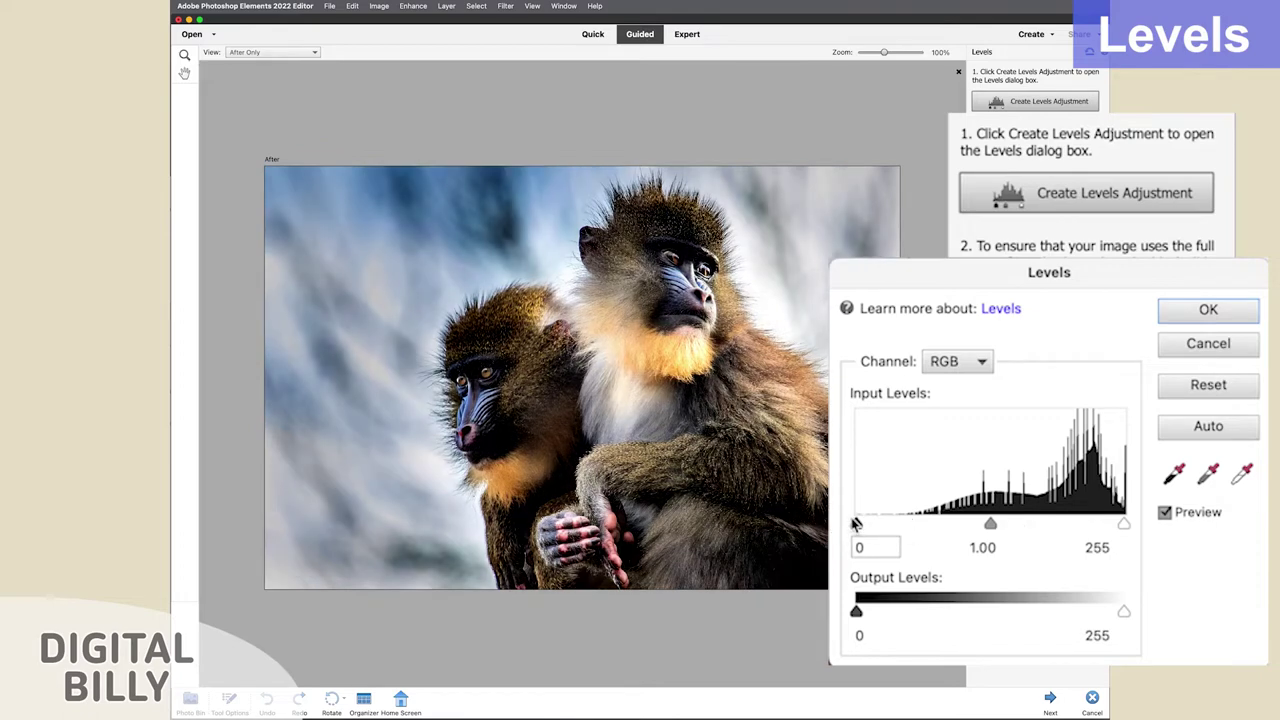
mouse_move(1124, 524)
left_mouse_down()
mouse_move(1084, 521)
mouse_move(1117, 524)
left_mouse_up()
mouse_move(857, 611)
left_mouse_down()
mouse_move(950, 614)
mouse_move(857, 611)
left_mouse_up()
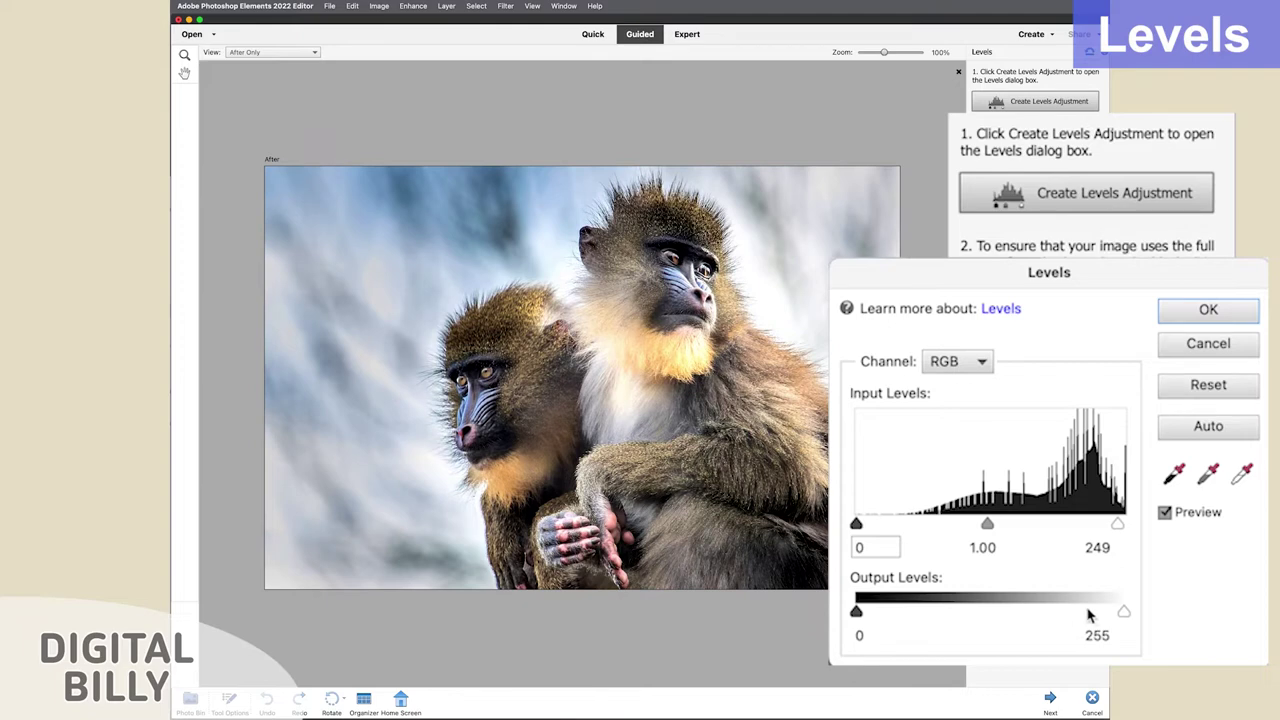
mouse_move(1123, 611)
left_mouse_down()
mouse_move(1078, 612)
mouse_move(1134, 608)
left_mouse_up()
left_click_drag(988, 524, 980, 526)
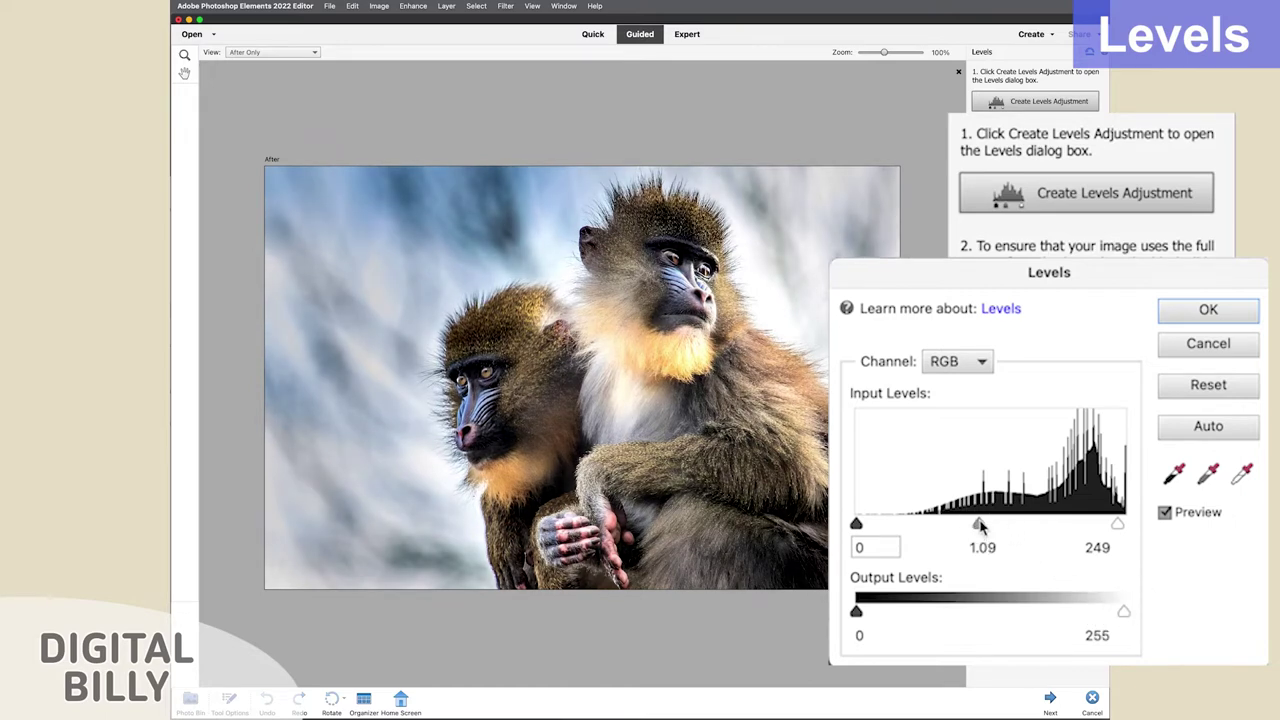
key("Return")
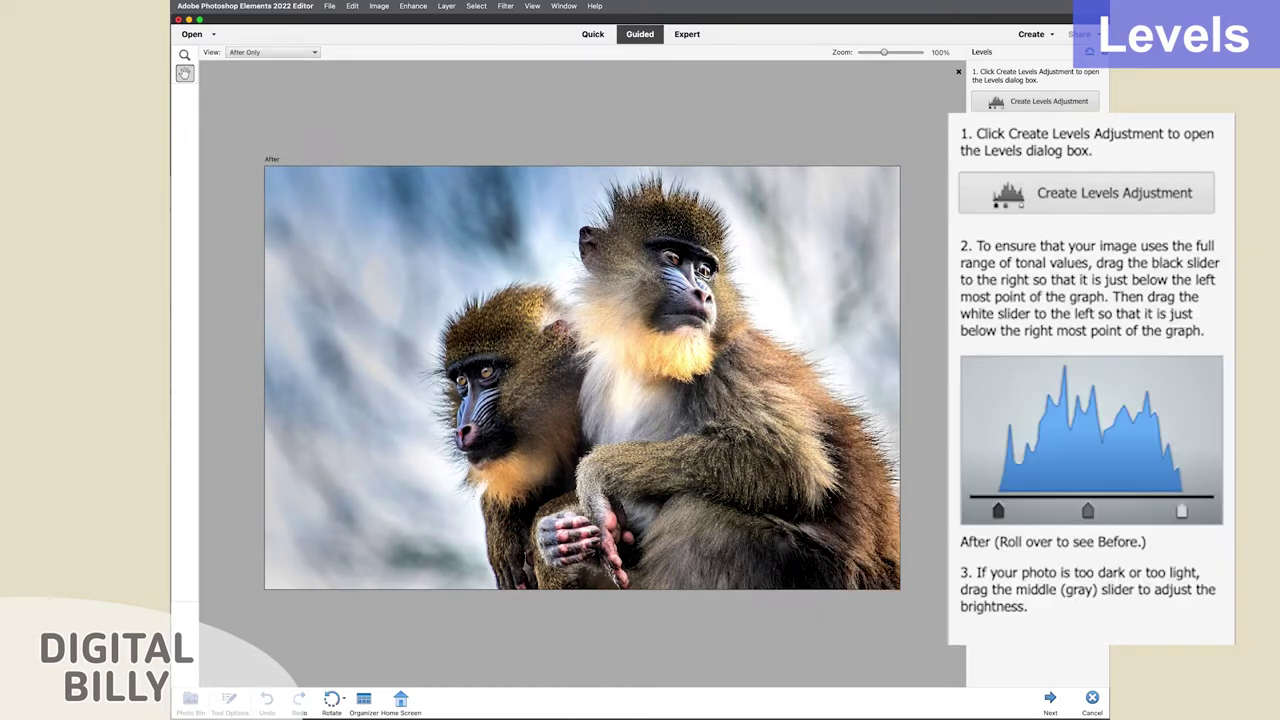
left_click(1049, 699)
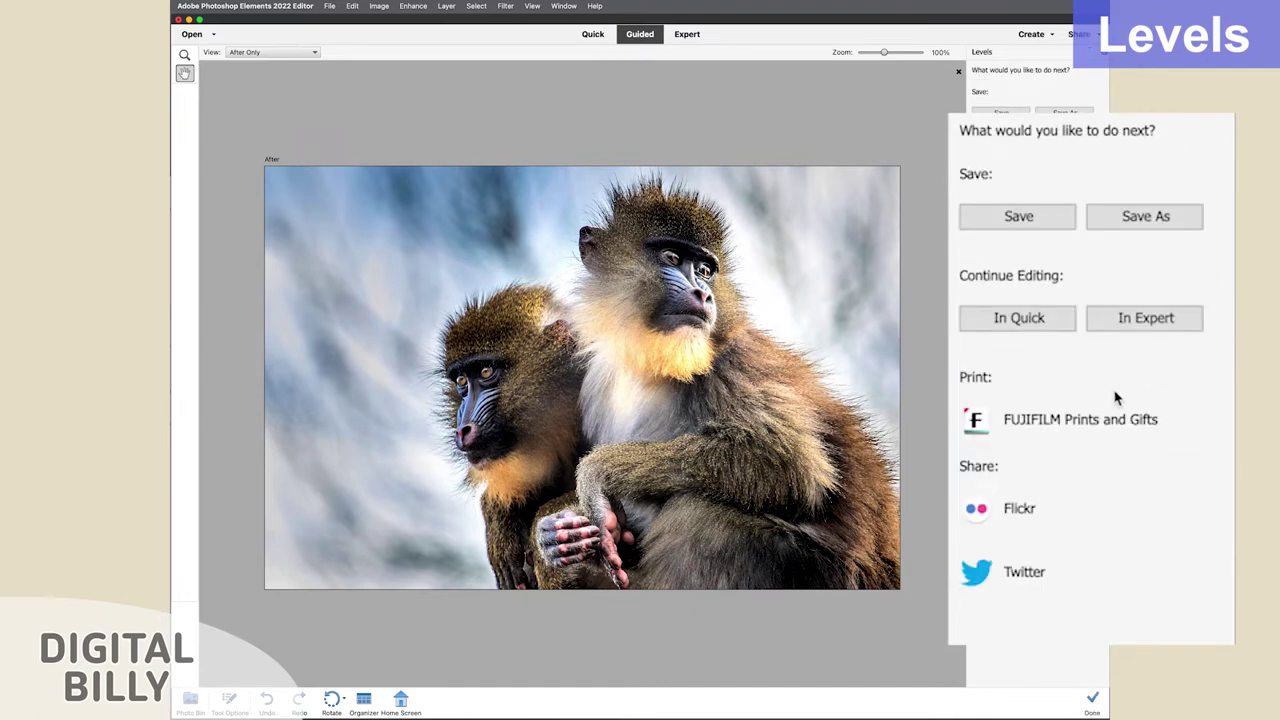
Move the mandrill photo into Expert mode and toggle the Levels layers' visibility to compare.
left_click(1130, 326)
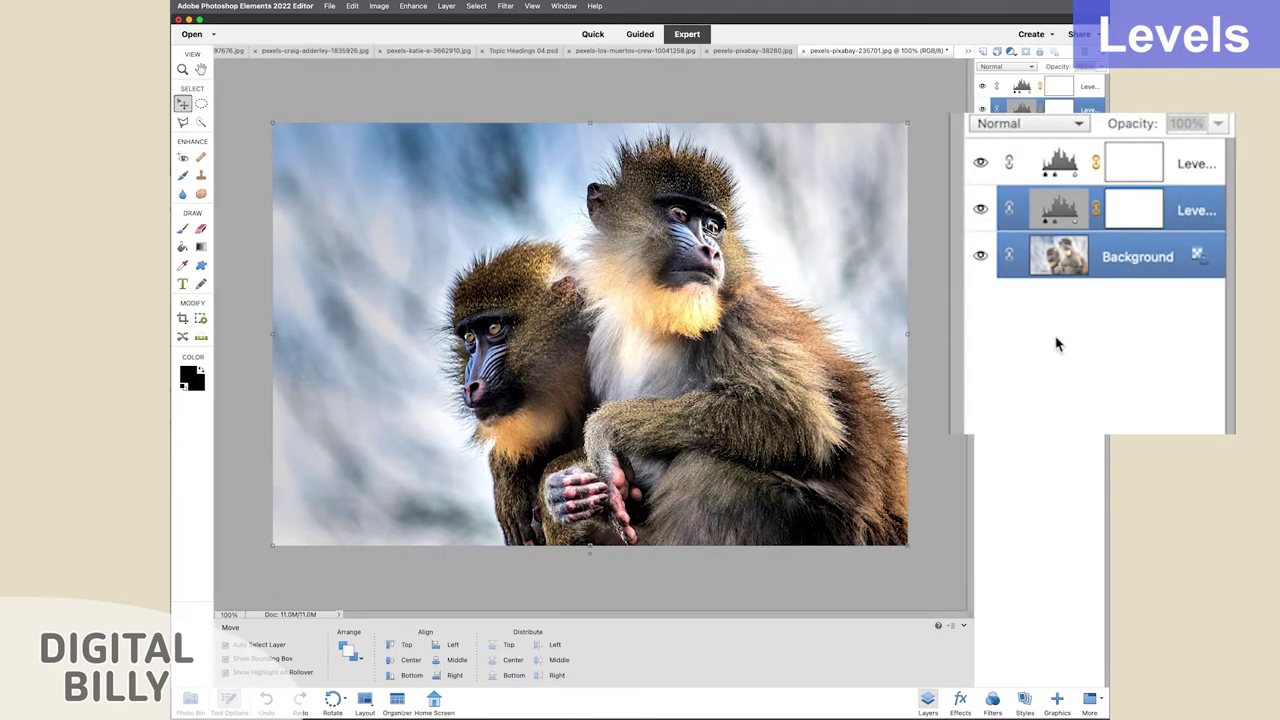
left_click(980, 208)
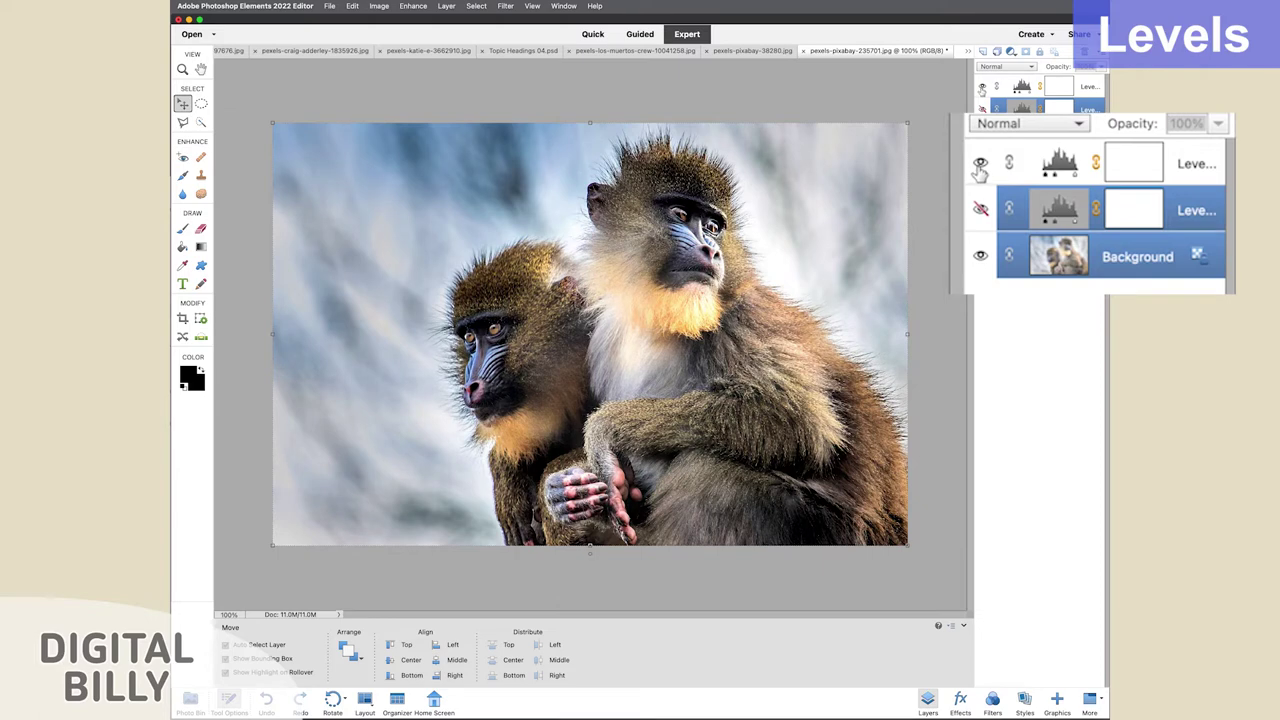
left_click(981, 164)
left_click(980, 210)
left_click(1050, 226)
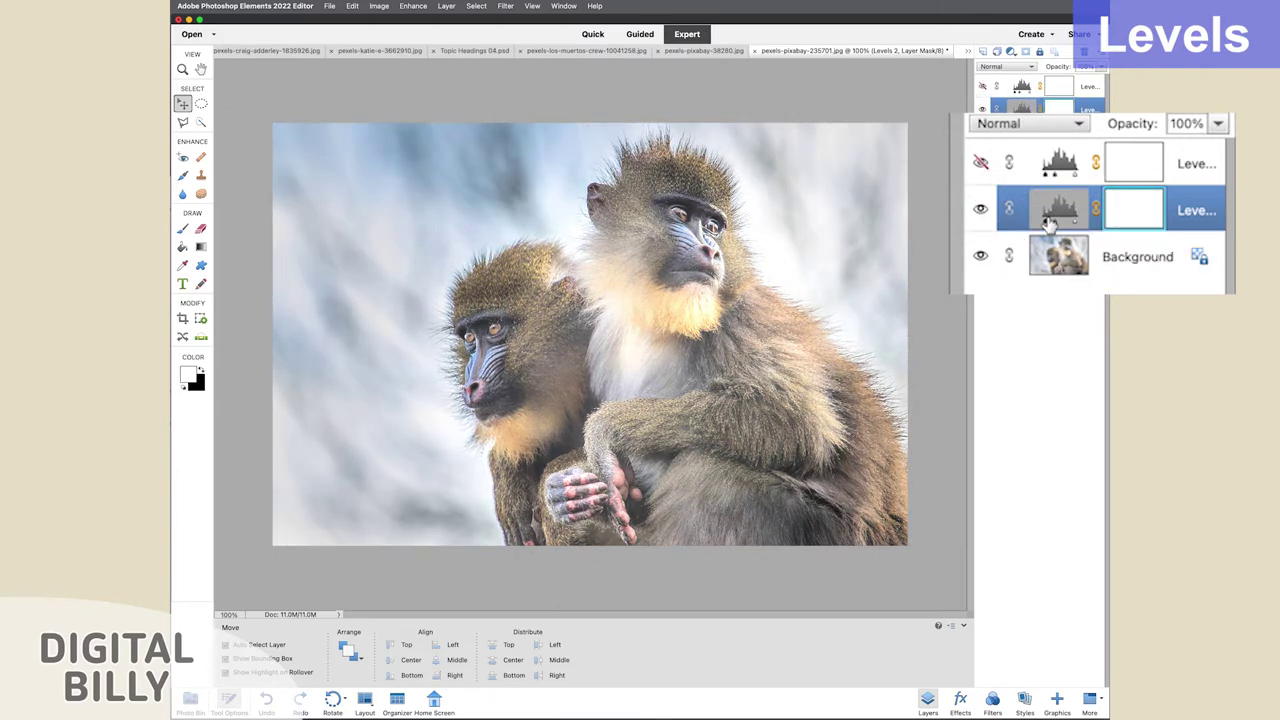
Retune the Levels 2 white input and lower the Levels 1 black input to lighten shadows.
double_click(1022, 108)
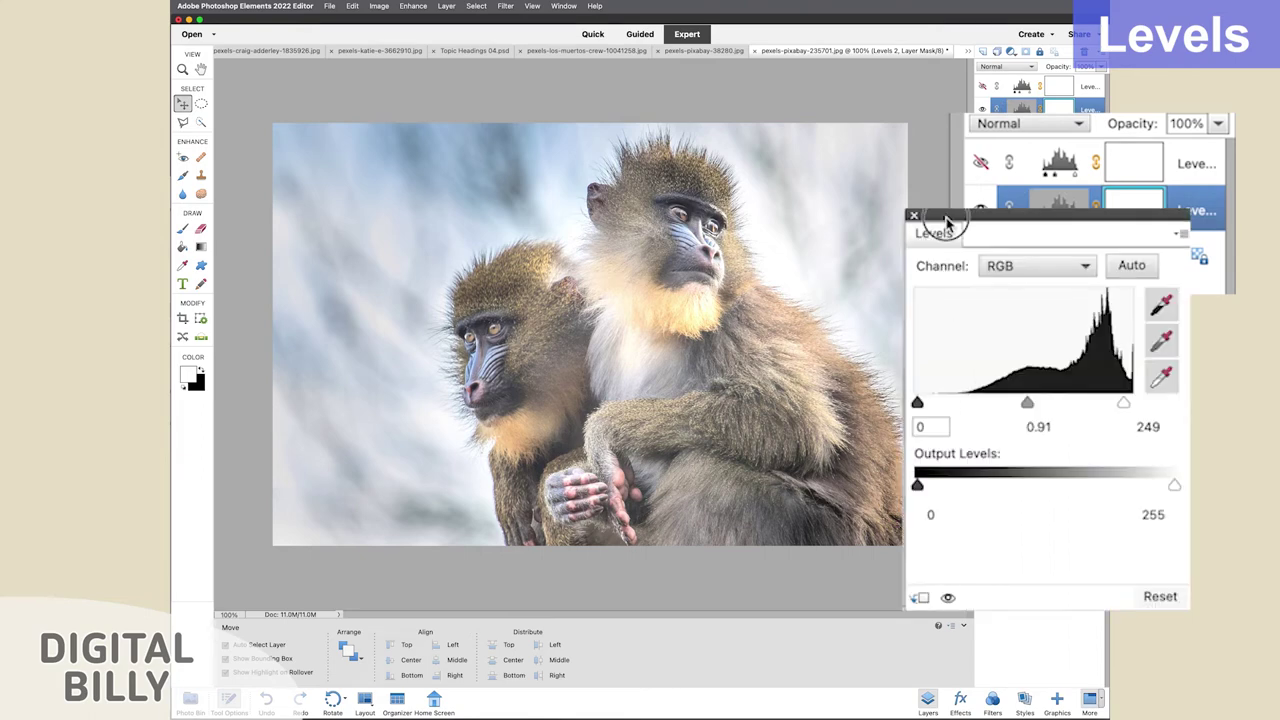
mouse_move(1123, 402)
left_mouse_down()
mouse_move(1103, 403)
mouse_move(1138, 404)
left_mouse_up()
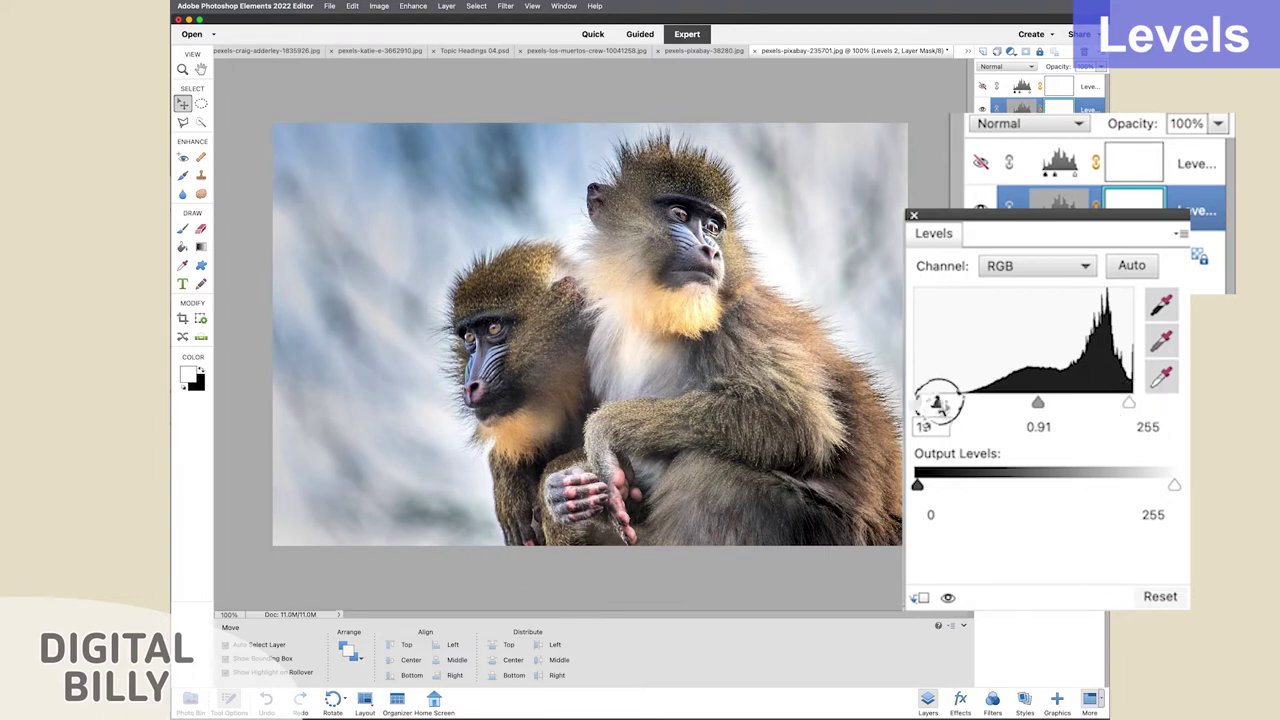
left_click(980, 165)
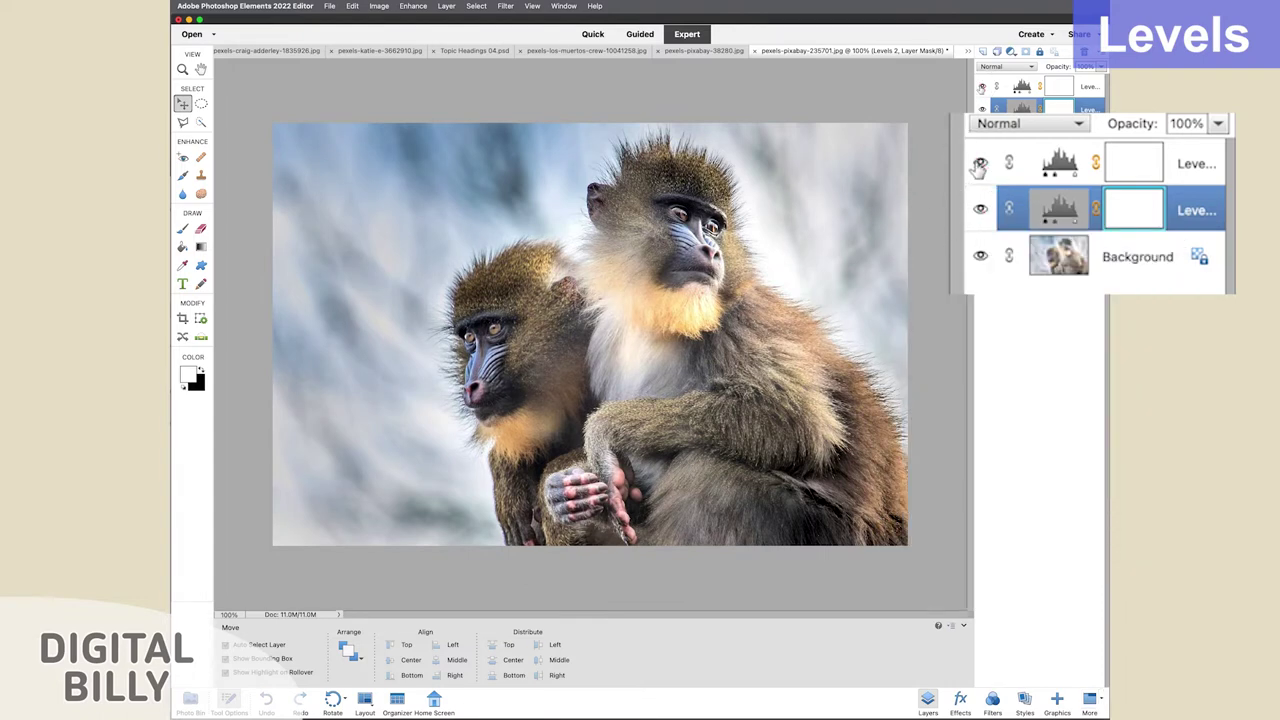
double_click(1053, 168)
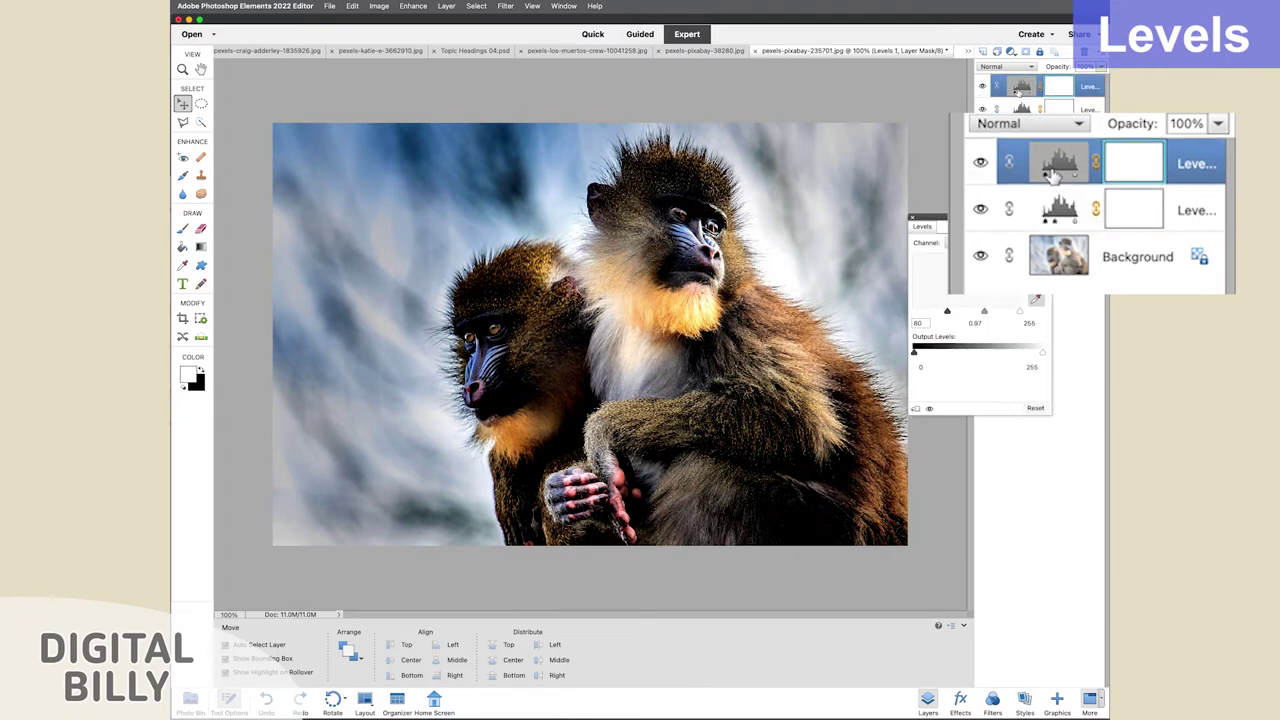
left_click_drag(986, 404, 939, 404)
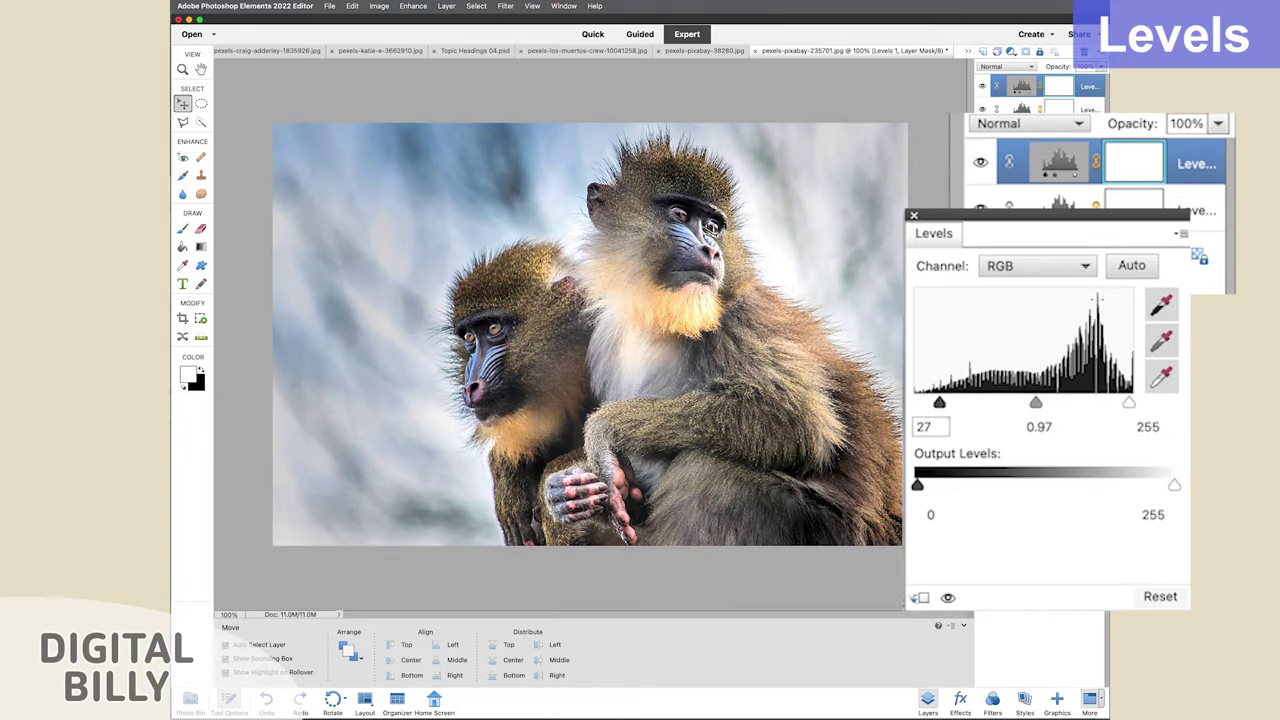
left_click(1131, 265)
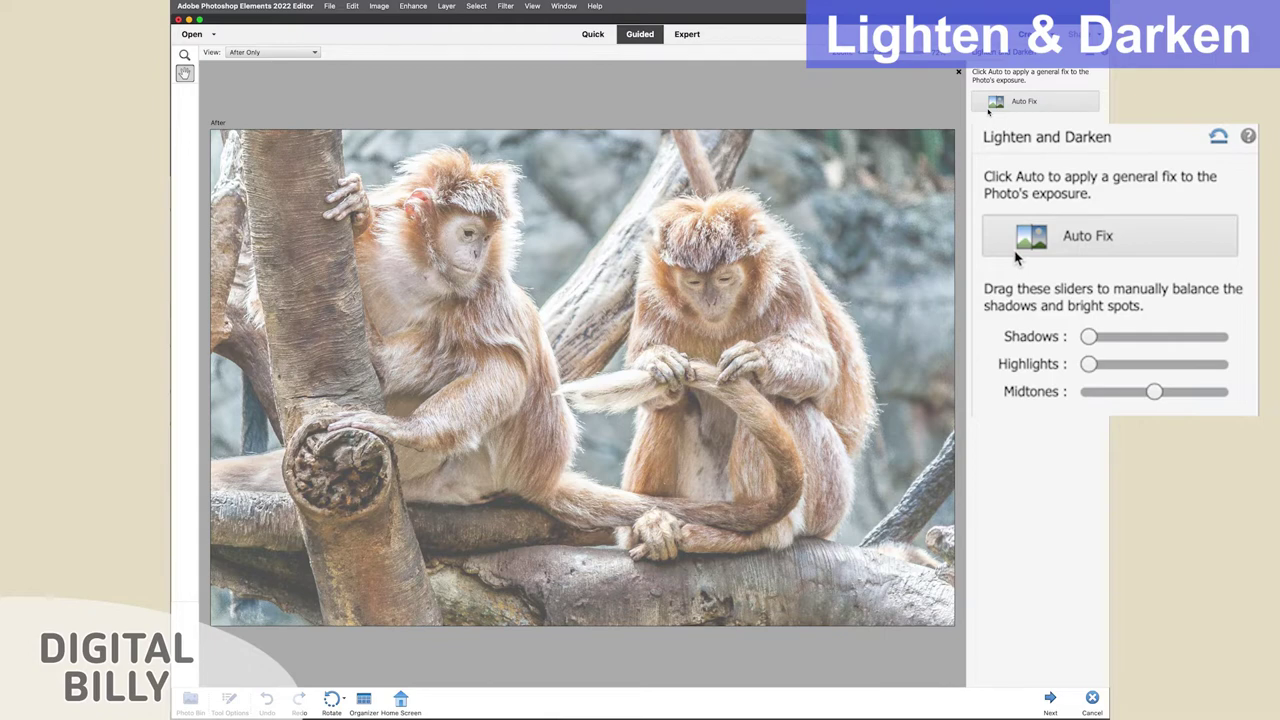
Auto-fix the monkeys' exposure, trying brighter shadows before returning them to 0.
left_click(995, 103)
left_click(995, 103)
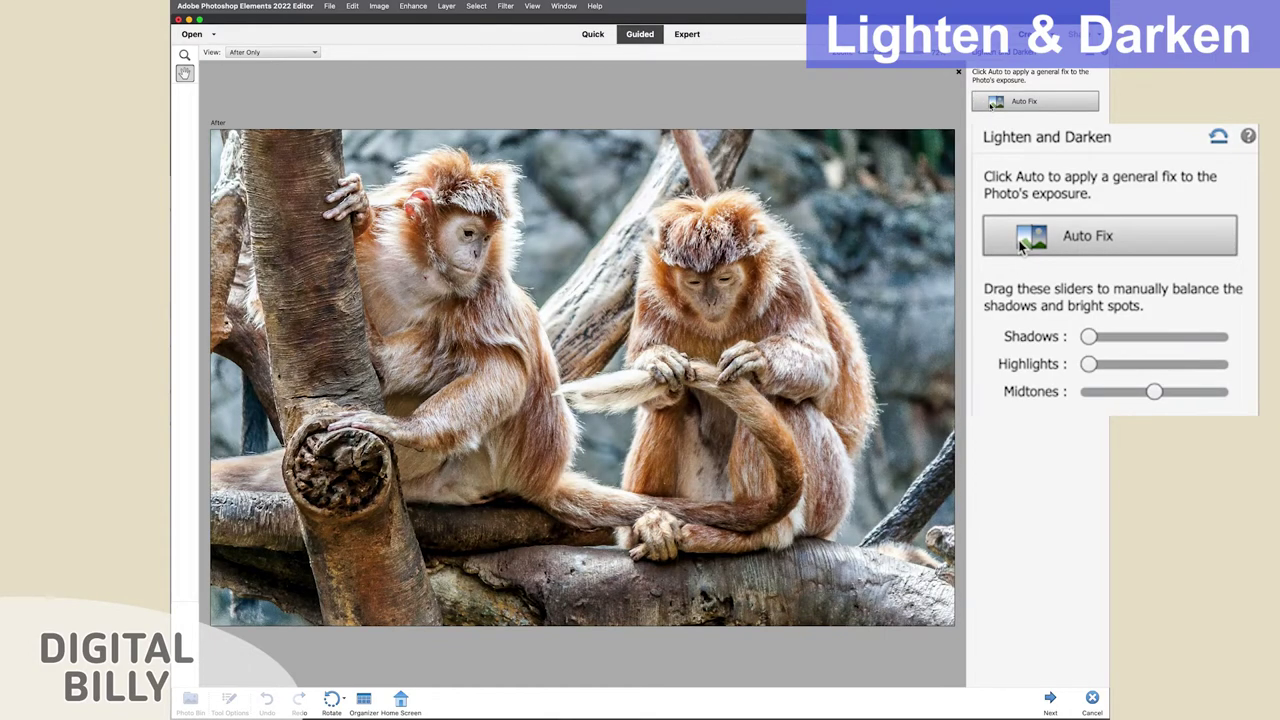
left_click(1024, 152)
left_click_drag(1024, 154, 1095, 154)
left_click_drag(1222, 344, 1234, 400)
Raise the highlights and finish the Lighten and Darken guided edit.
left_click_drag(1123, 366, 1192, 393)
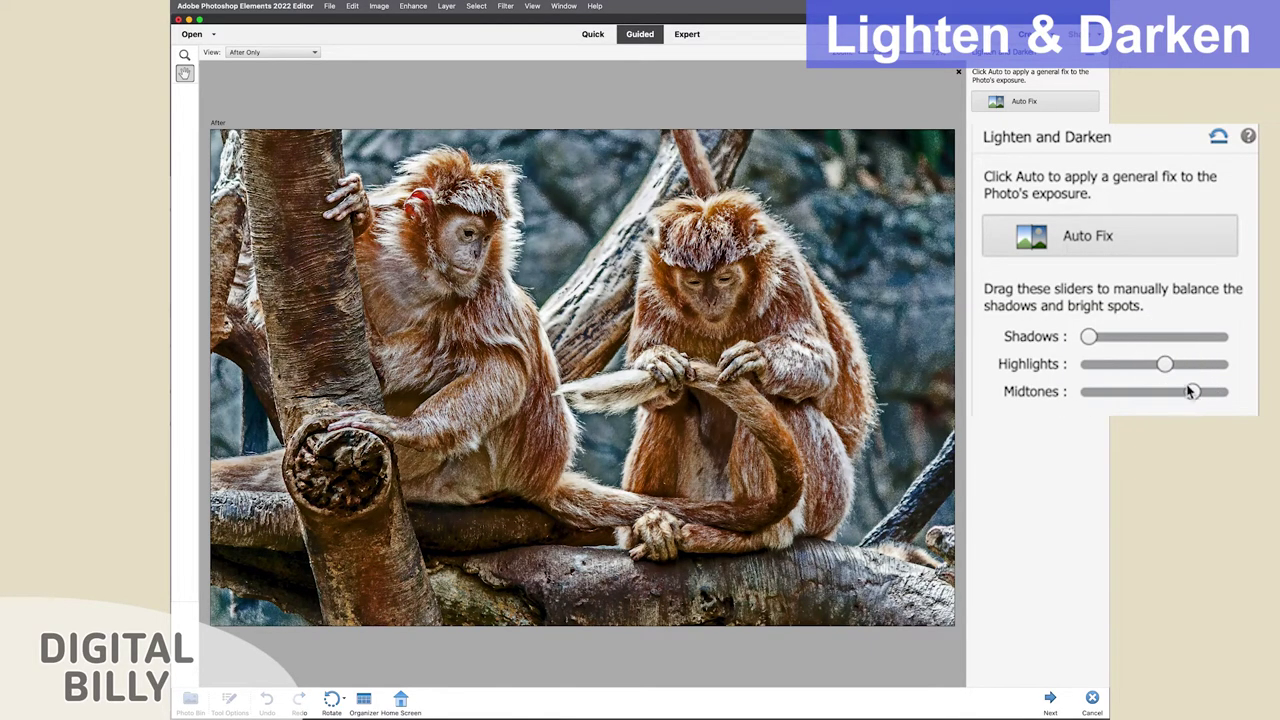
left_click(1049, 700)
left_click(1166, 362)
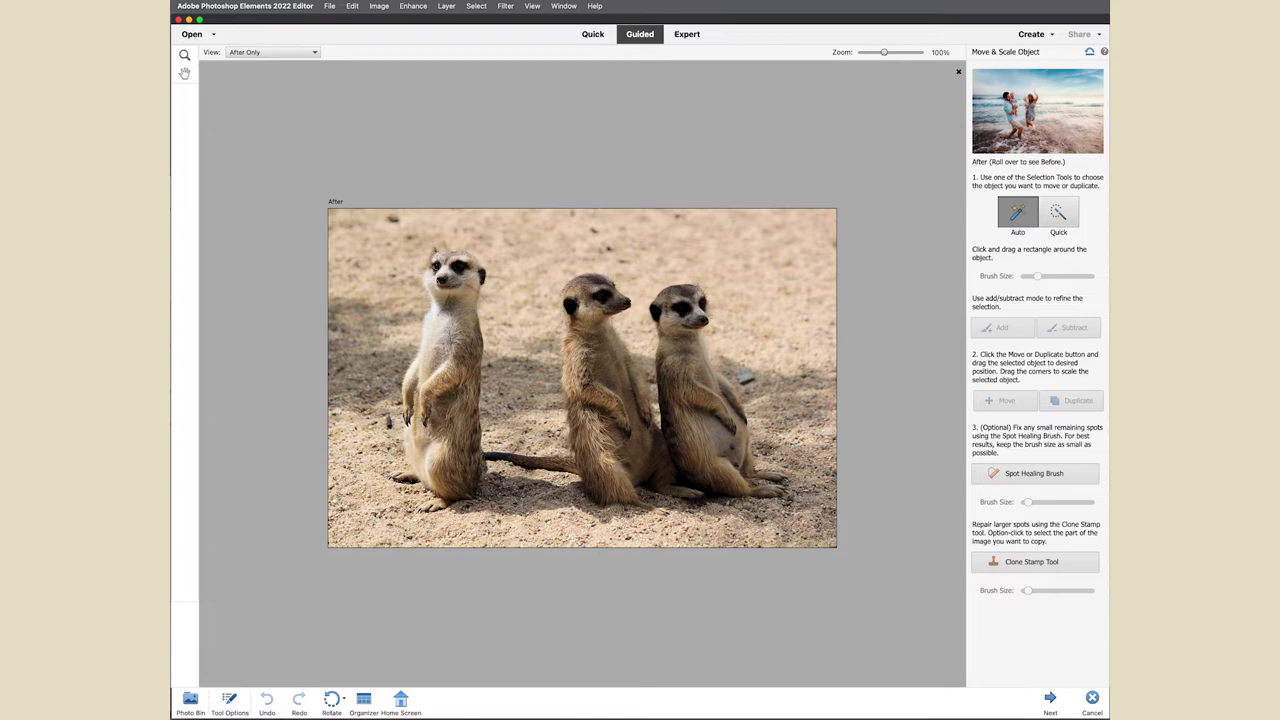
Auto-select the leftmost meerkat, move it right beside the other two, and commit the move.
left_click_drag(388, 241, 507, 520)
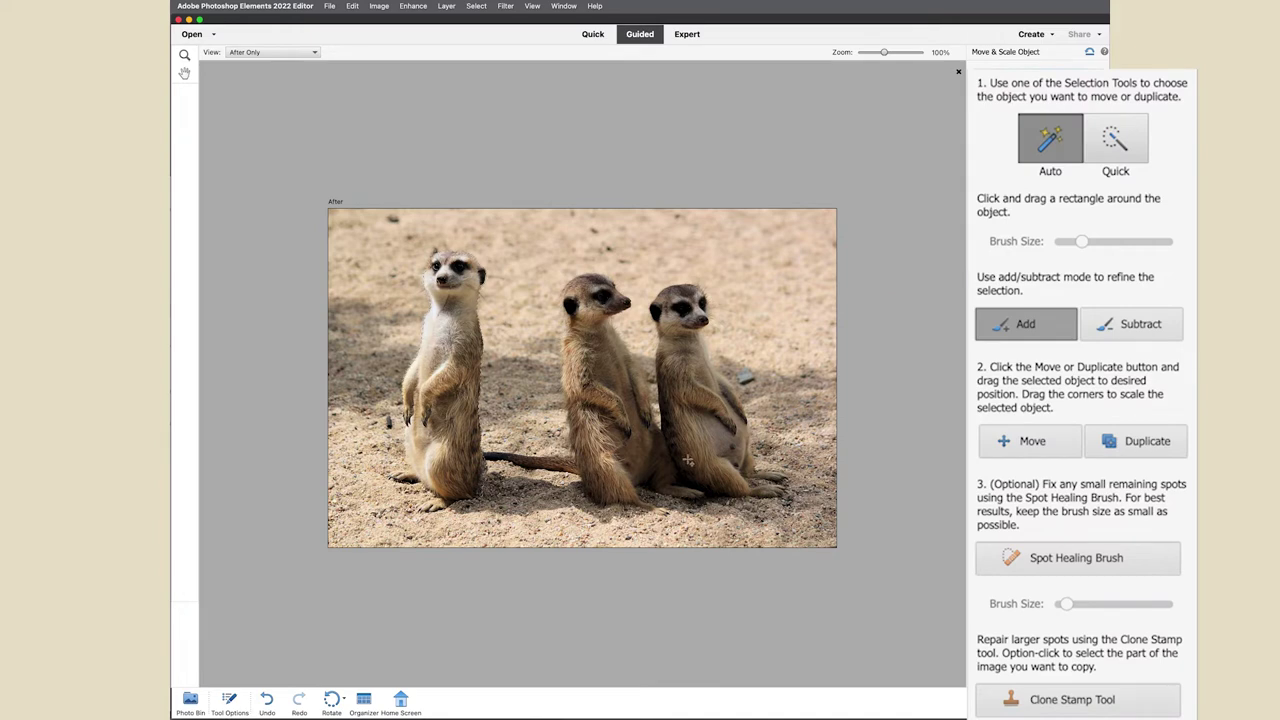
left_click(1010, 446)
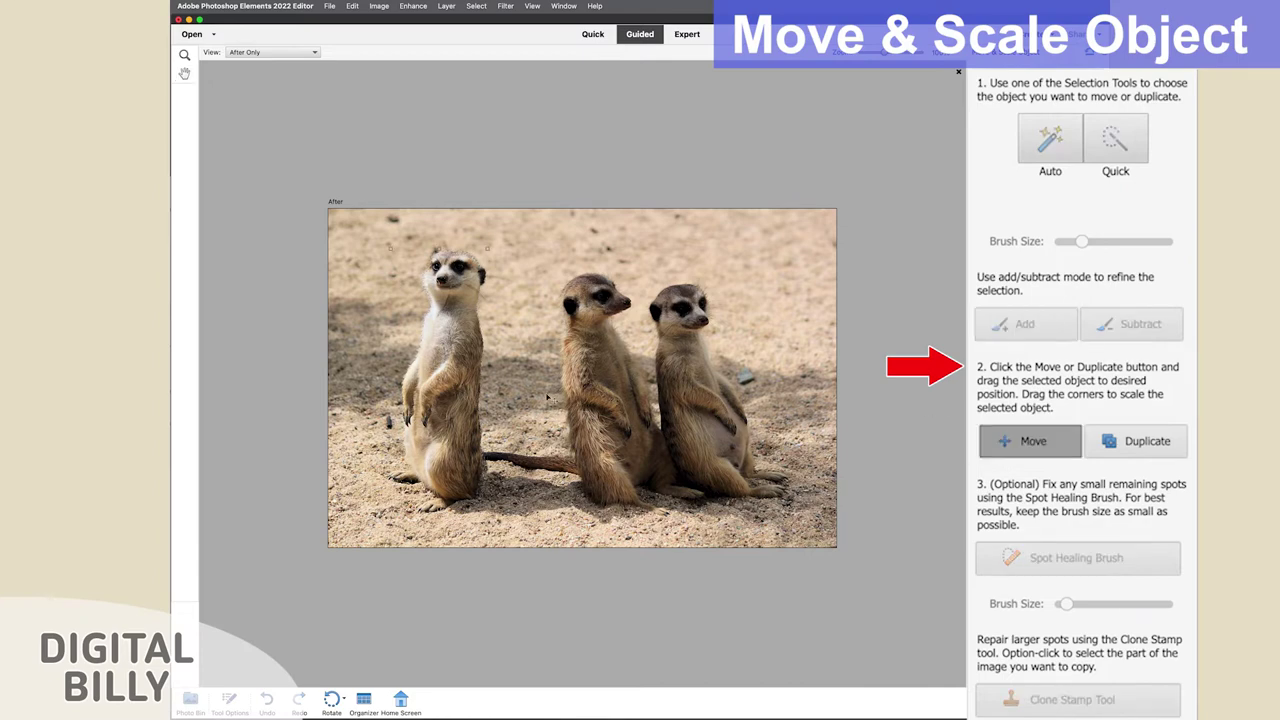
left_click_drag(463, 398, 551, 408)
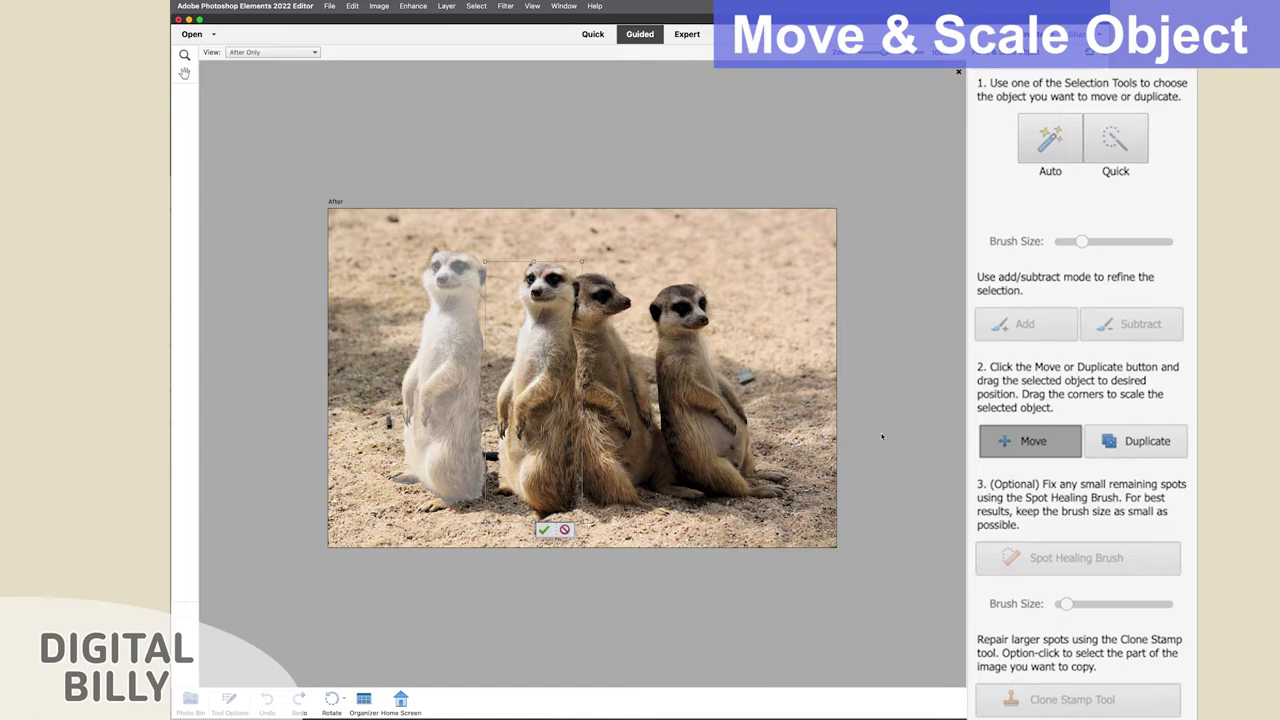
left_click(1053, 452)
left_click(541, 530)
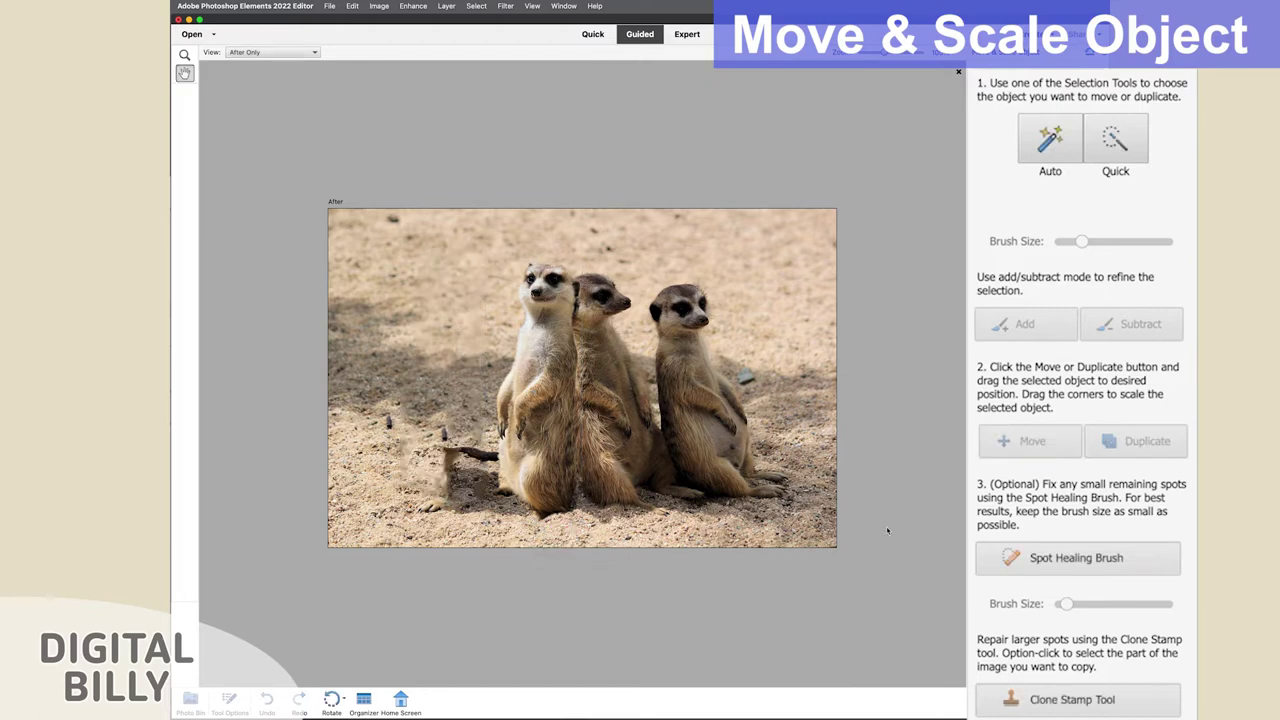
Heal a small dark spot in the sand with the Spot Healing Brush.
left_click(1009, 569)
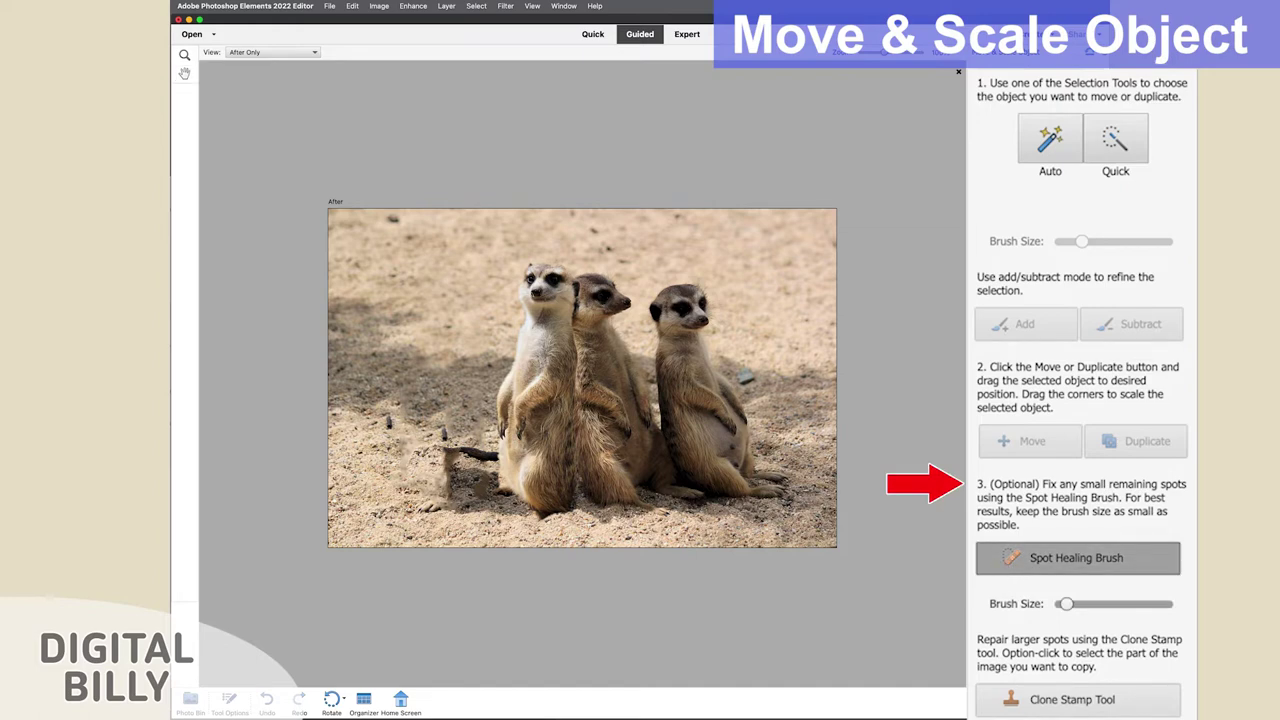
left_click(441, 523)
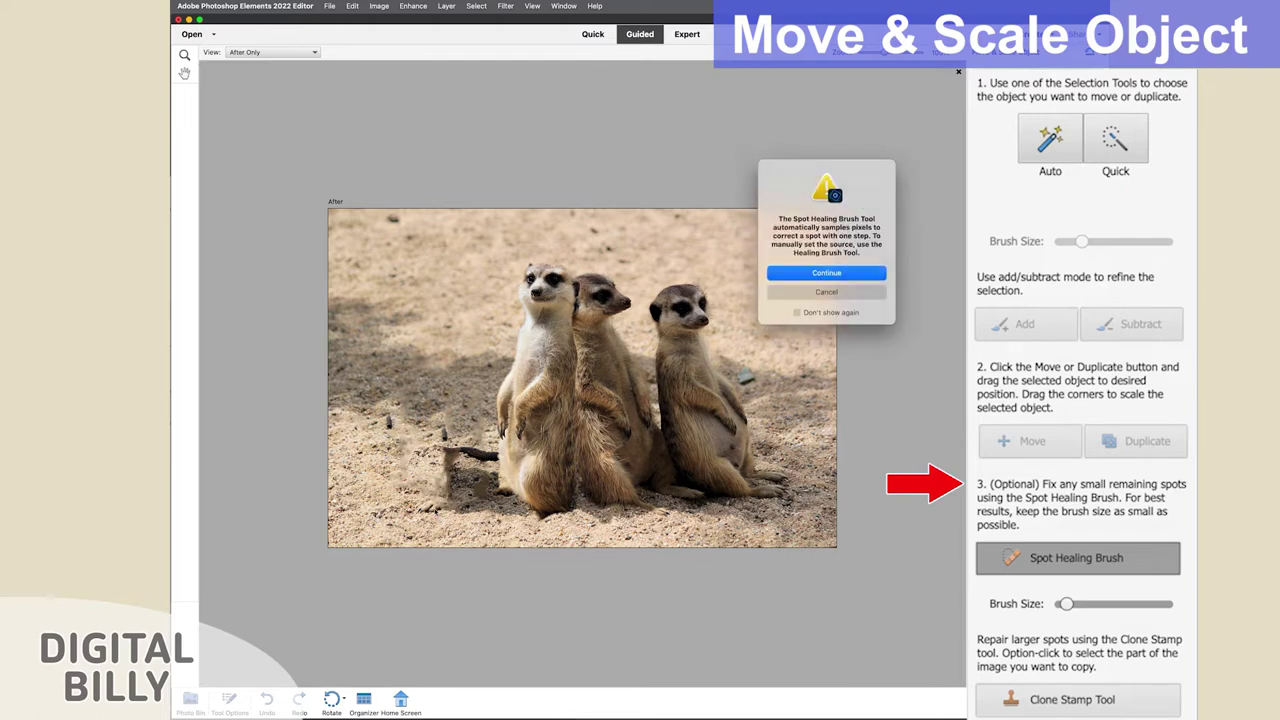
left_click(799, 272)
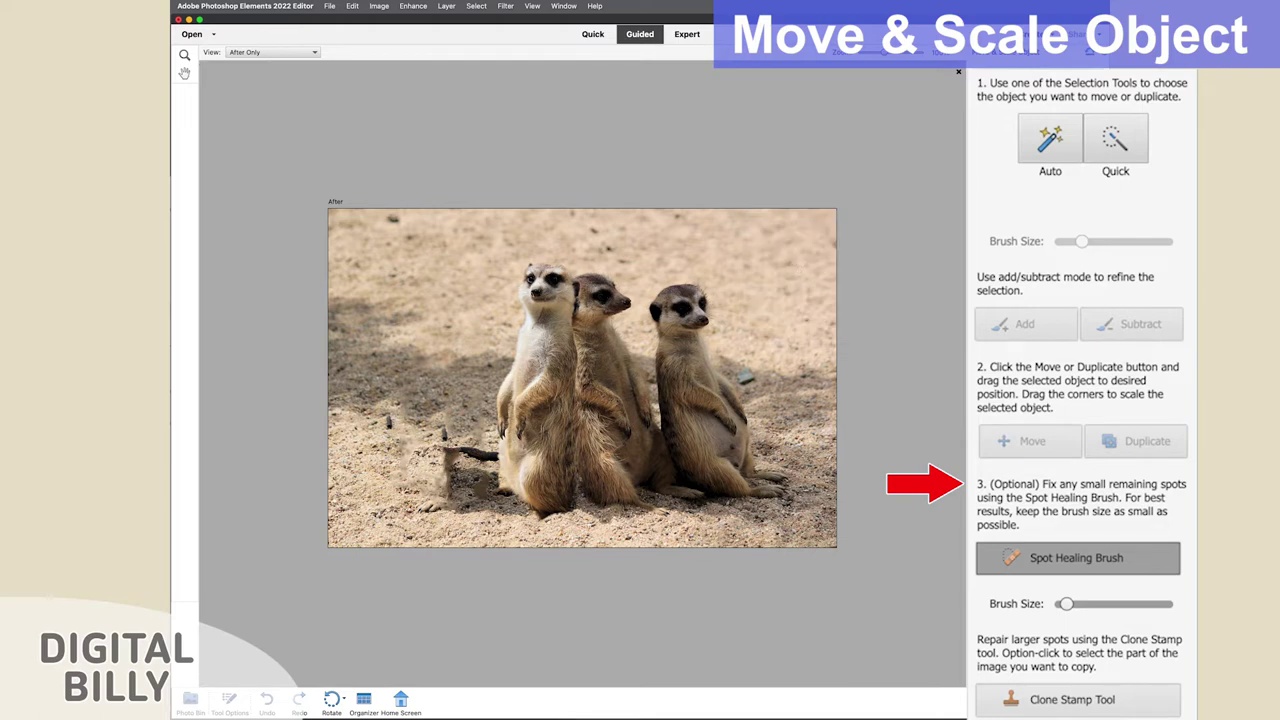
left_click_drag(418, 510, 440, 510)
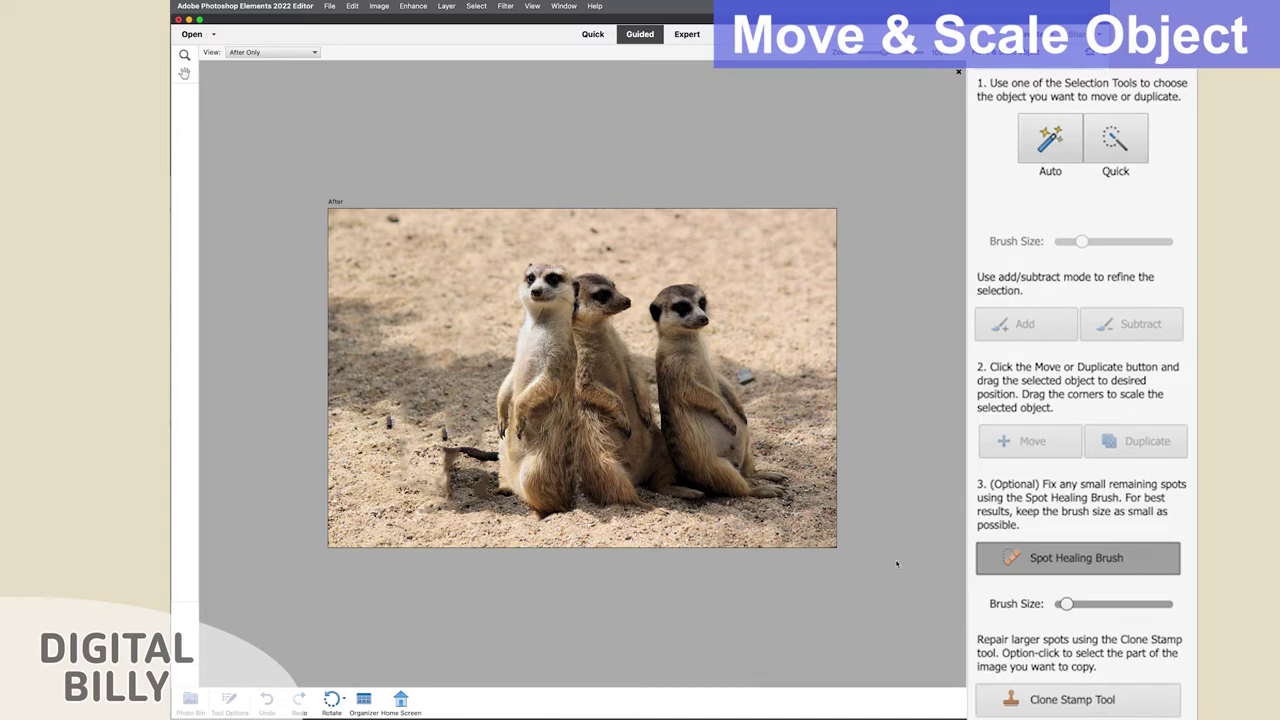
Clone sand over the stick beside the left meerkat and the two dark pebbles.
left_click(1009, 705)
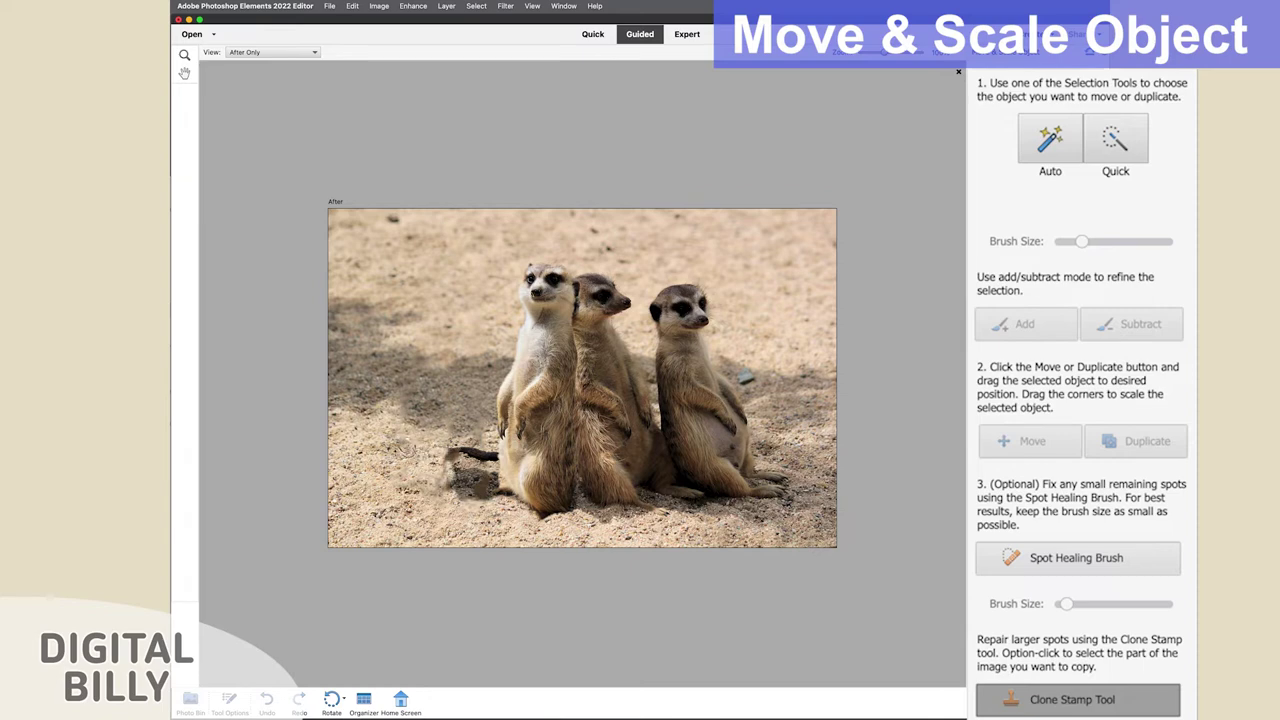
left_click_drag(447, 456, 492, 458)
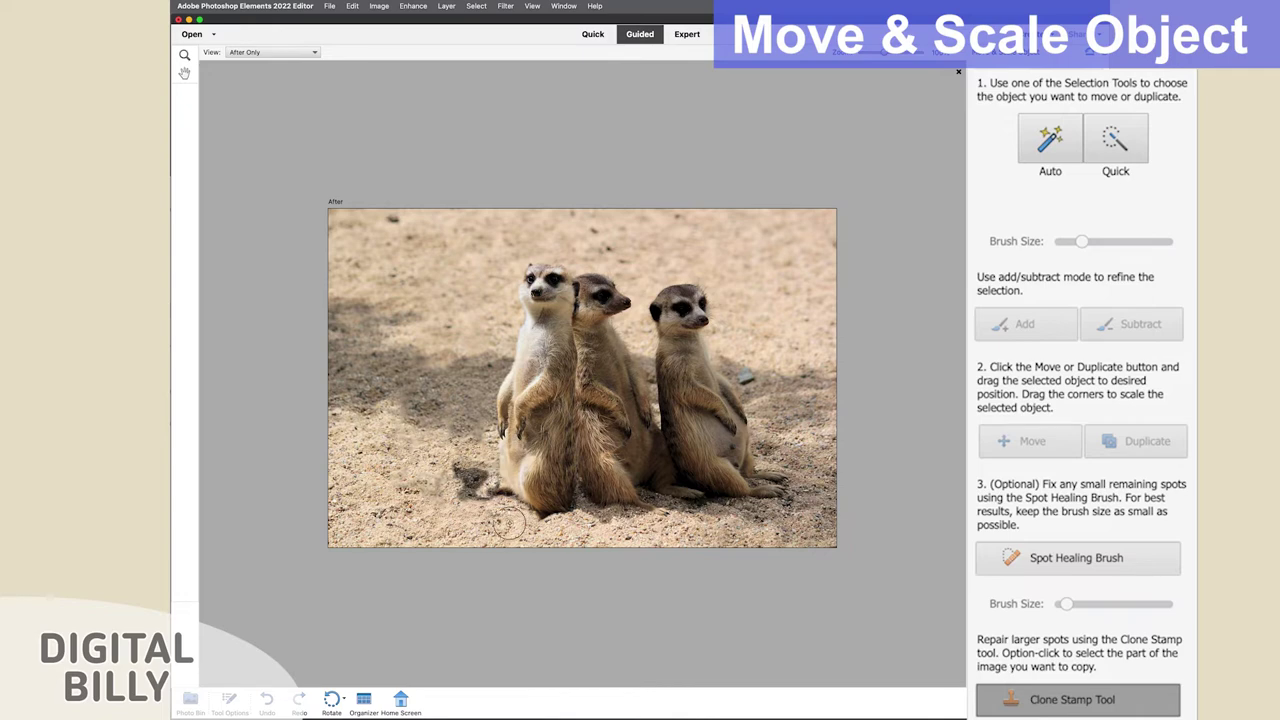
left_click(462, 494)
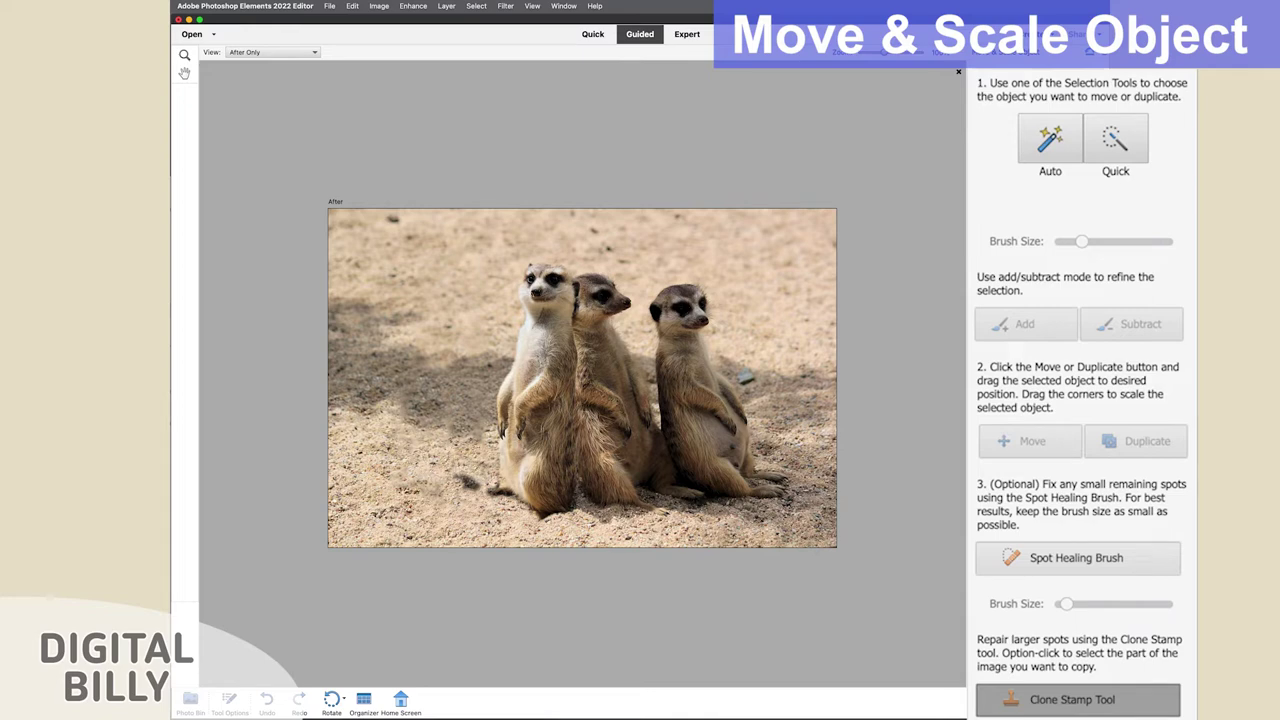
left_click(460, 478)
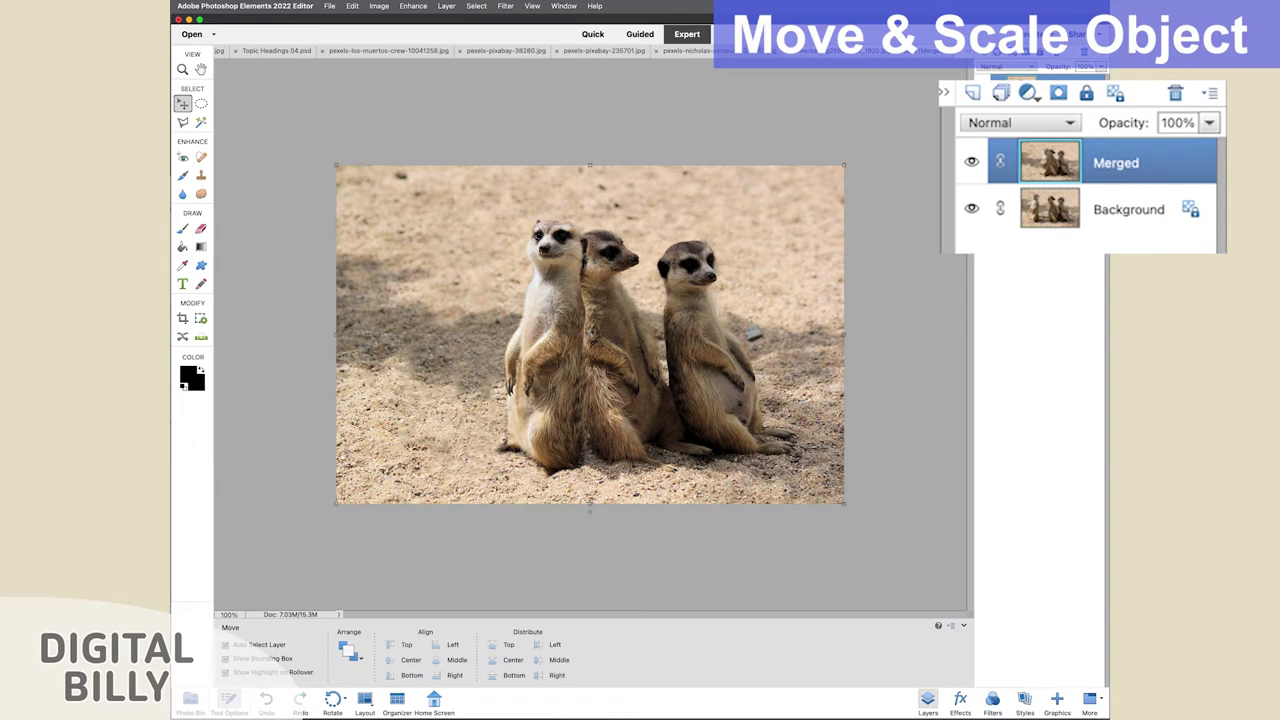
Toggle the Background and Merged layers' visibility to compare the meerkat edit with the original.
left_click(972, 209)
left_click(972, 209)
left_click(972, 163)
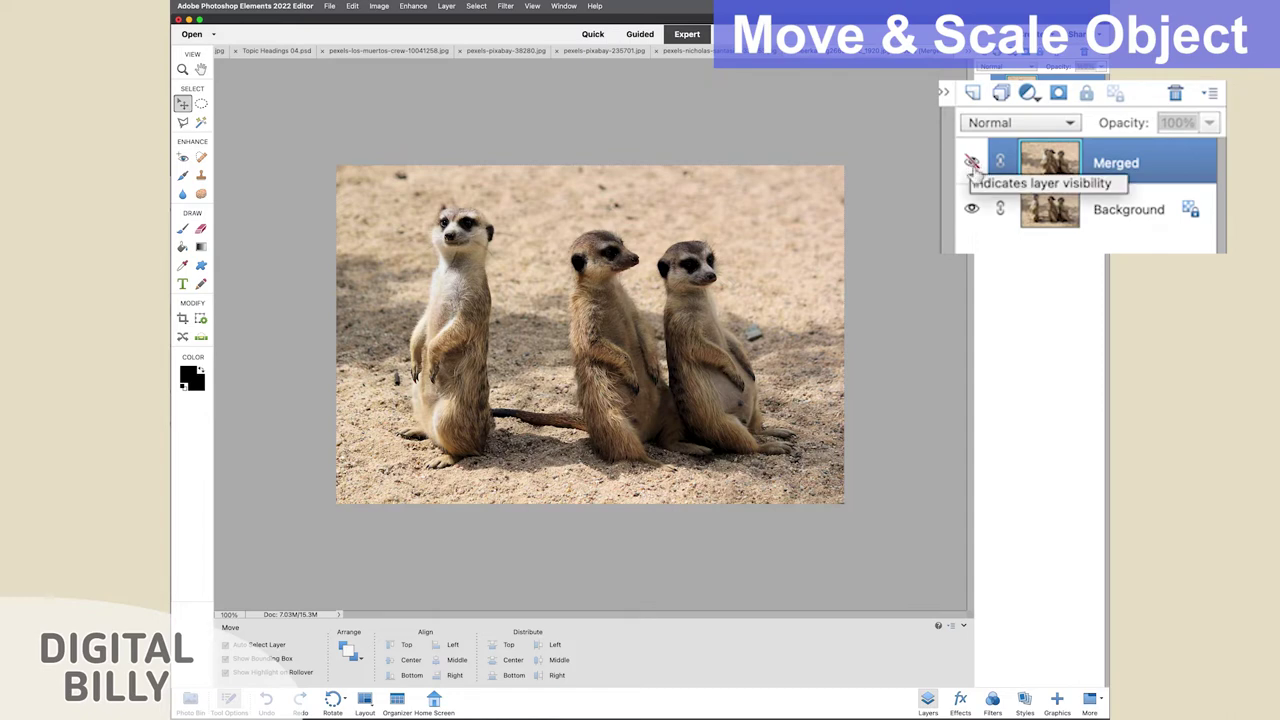
left_click(972, 164)
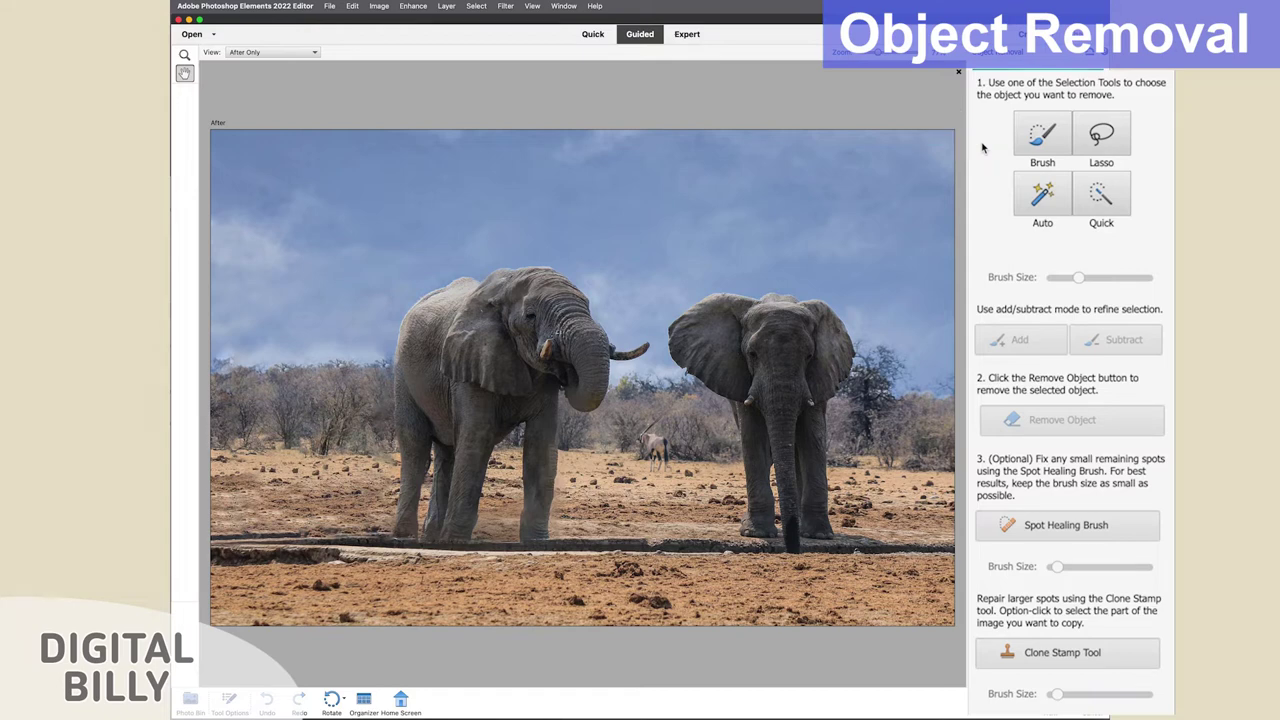
Auto-select the right-hand elephant with a rectangle and remove it from the photo.
left_click(1050, 194)
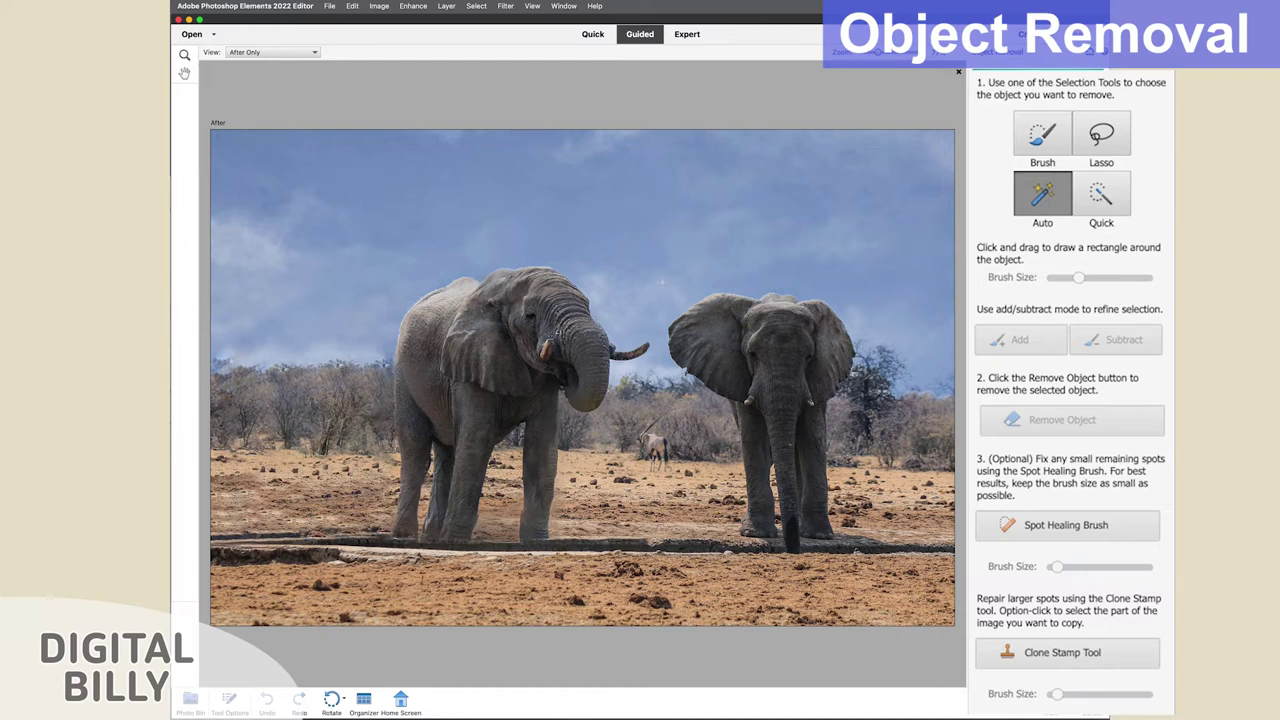
left_click_drag(682, 335, 863, 574)
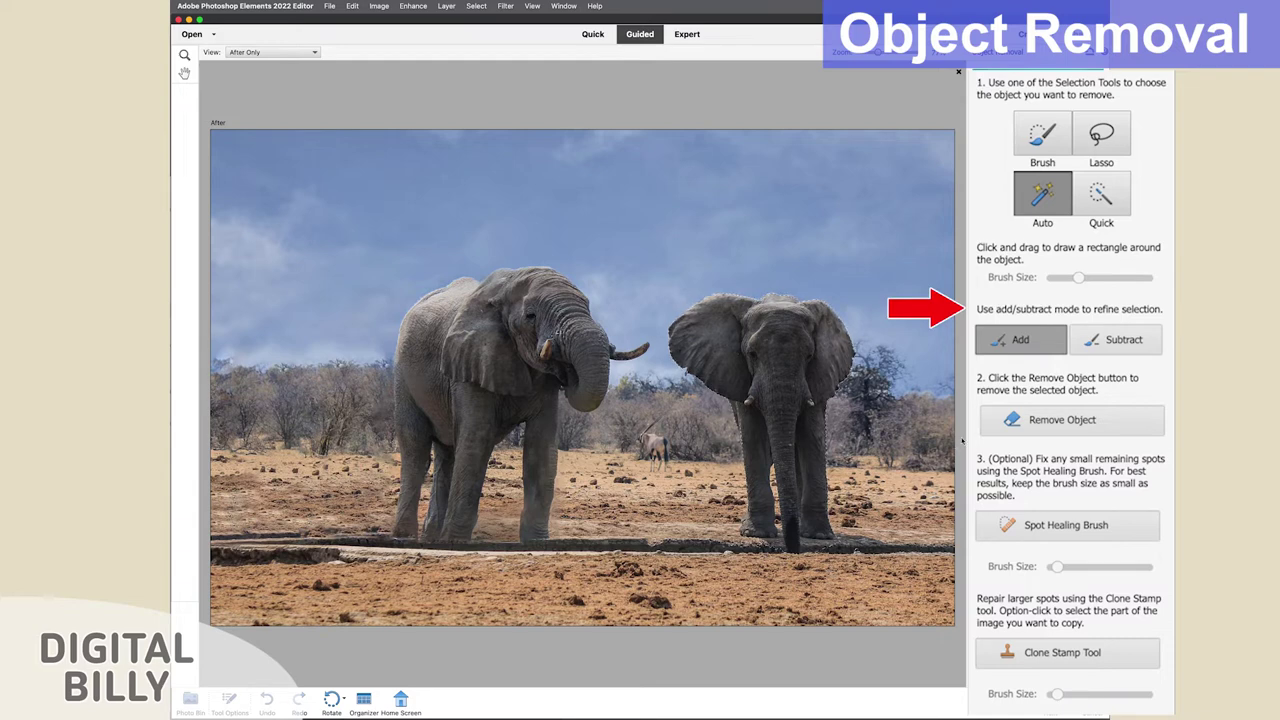
left_click(1022, 434)
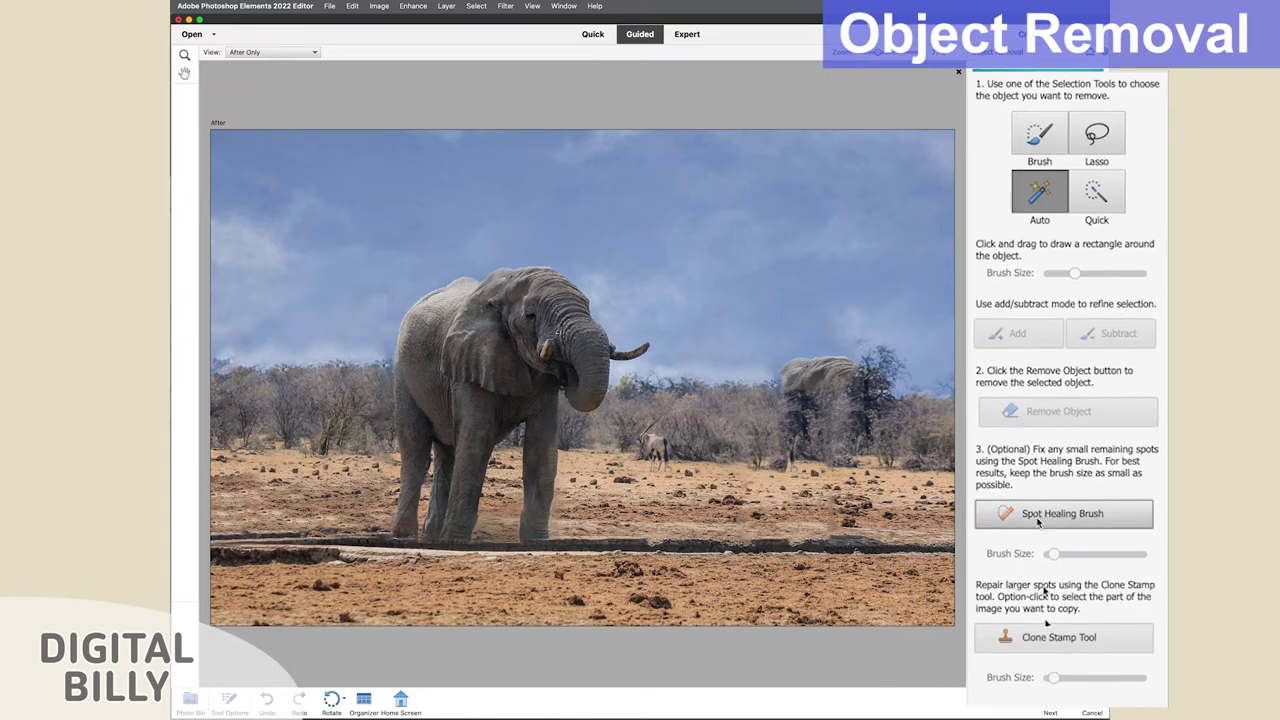
Clone background over the elephant's ghost, the dark sky patch and the dark tree patch.
mouse_move(781, 349)
left_mouse_down()
mouse_move(790, 370)
mouse_move(808, 362)
mouse_move(795, 367)
mouse_move(809, 338)
mouse_move(822, 362)
mouse_move(798, 382)
mouse_move(814, 356)
mouse_move(830, 385)
mouse_move(848, 360)
mouse_move(845, 372)
left_mouse_up()
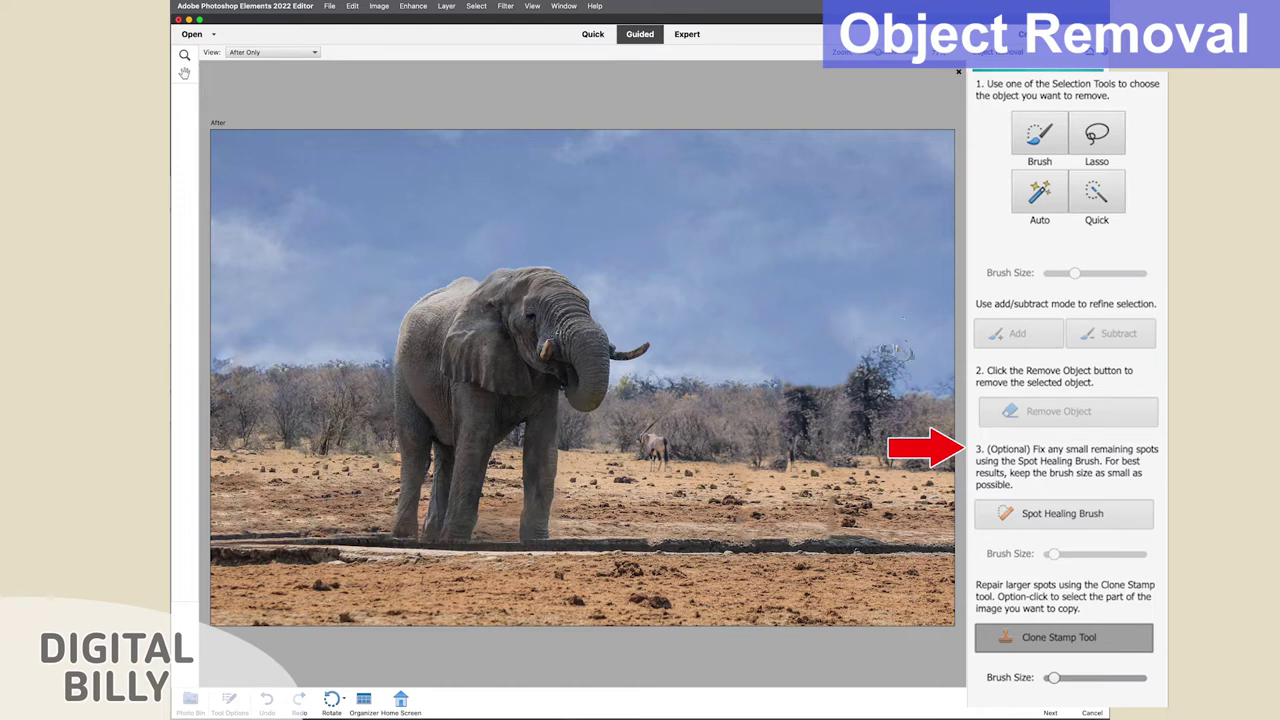
mouse_move(860, 372)
left_mouse_down()
mouse_move(868, 352)
mouse_move(886, 362)
mouse_move(872, 388)
mouse_move(876, 360)
left_mouse_up()
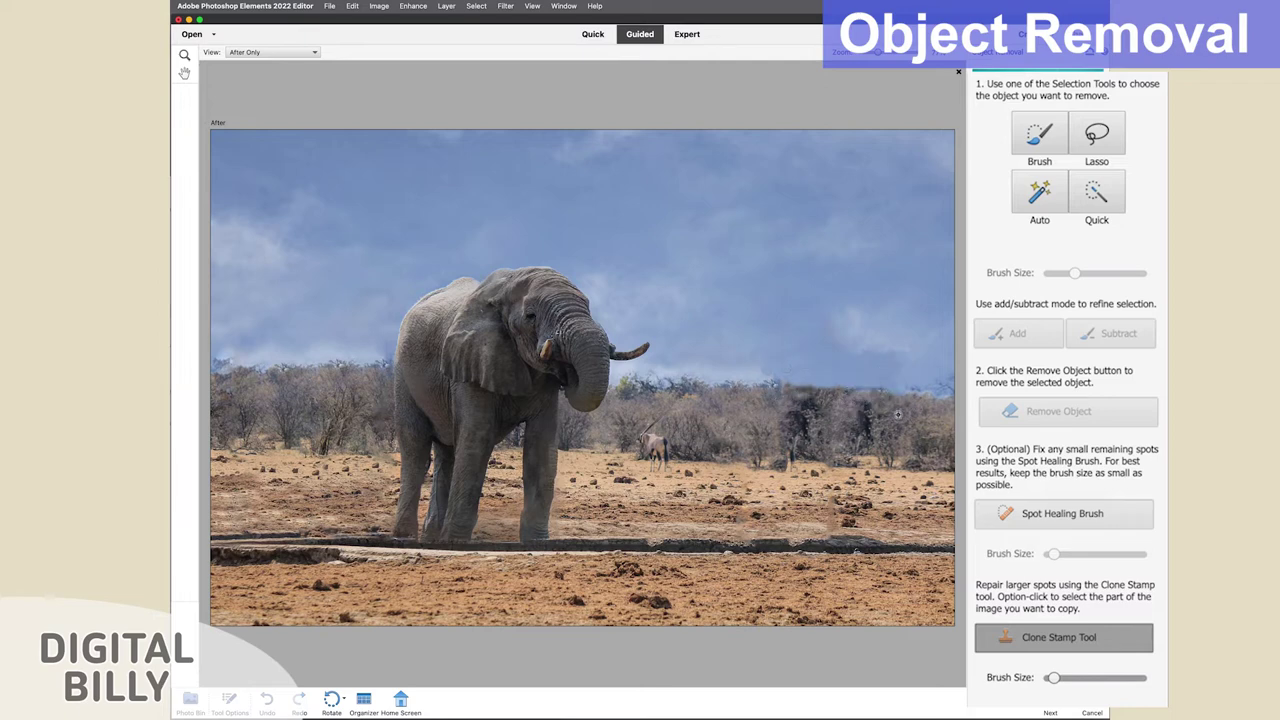
mouse_move(866, 400)
left_mouse_down()
mouse_move(861, 435)
mouse_move(803, 406)
mouse_move(818, 435)
mouse_move(792, 435)
mouse_move(796, 416)
left_mouse_up()
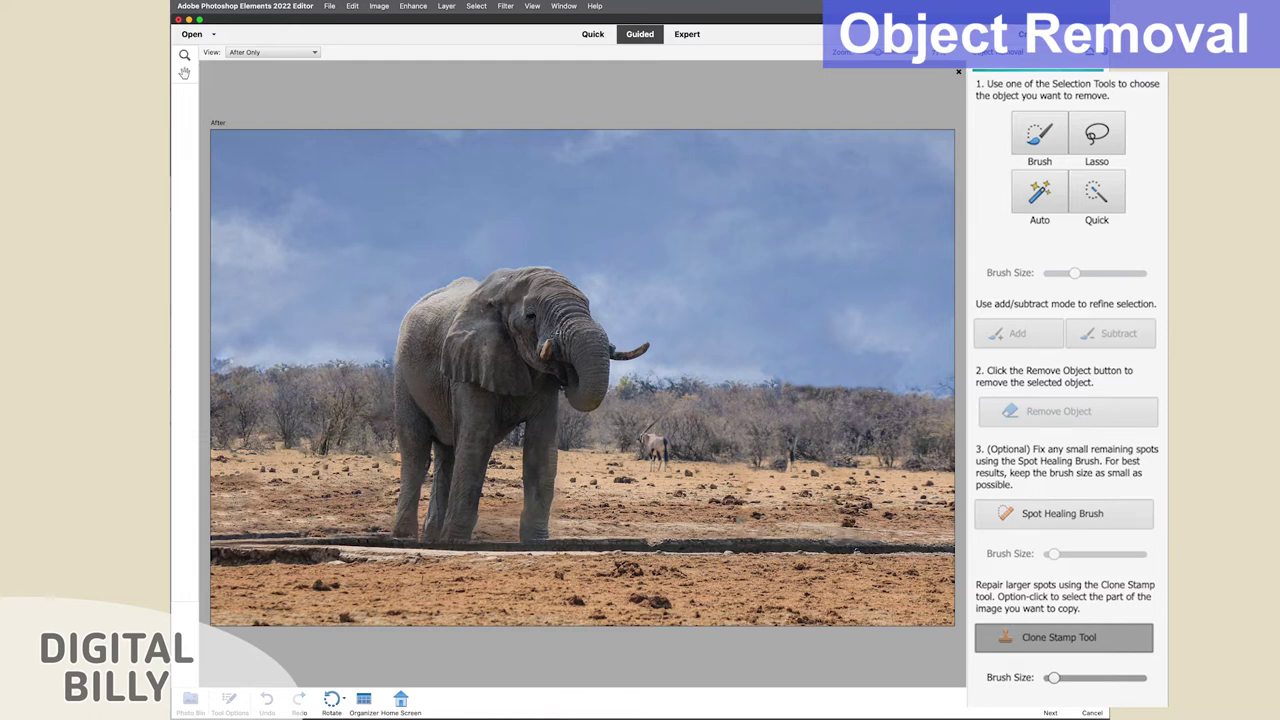
scroll(1065, 400, "up", 5)
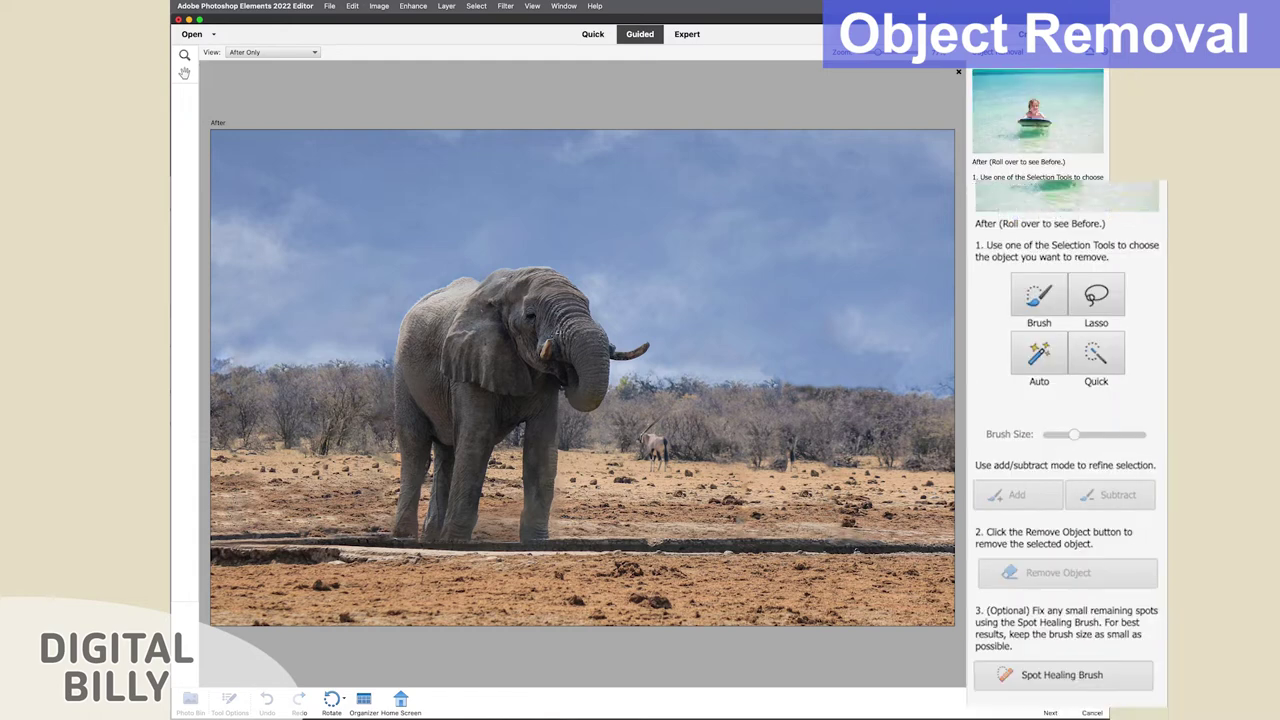
Finish the Object Removal guided edit and continue in Expert mode.
scroll(1071, 686, "down", 3)
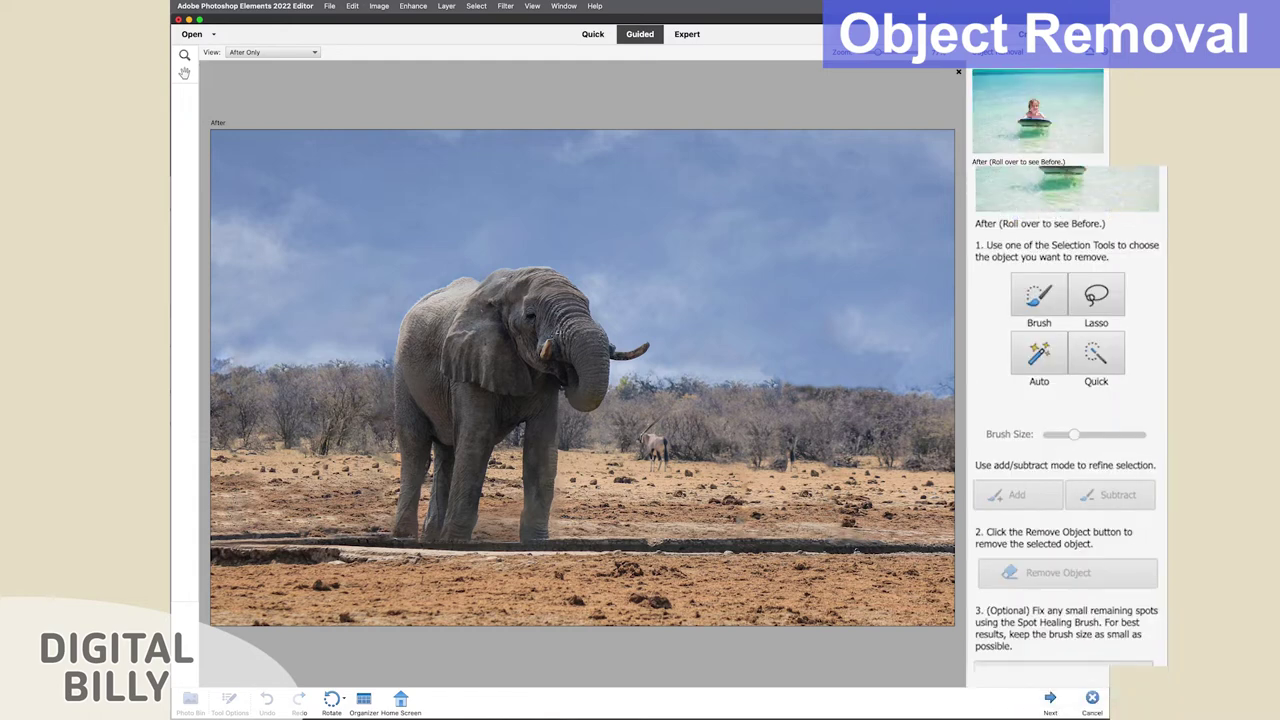
left_click(1050, 699)
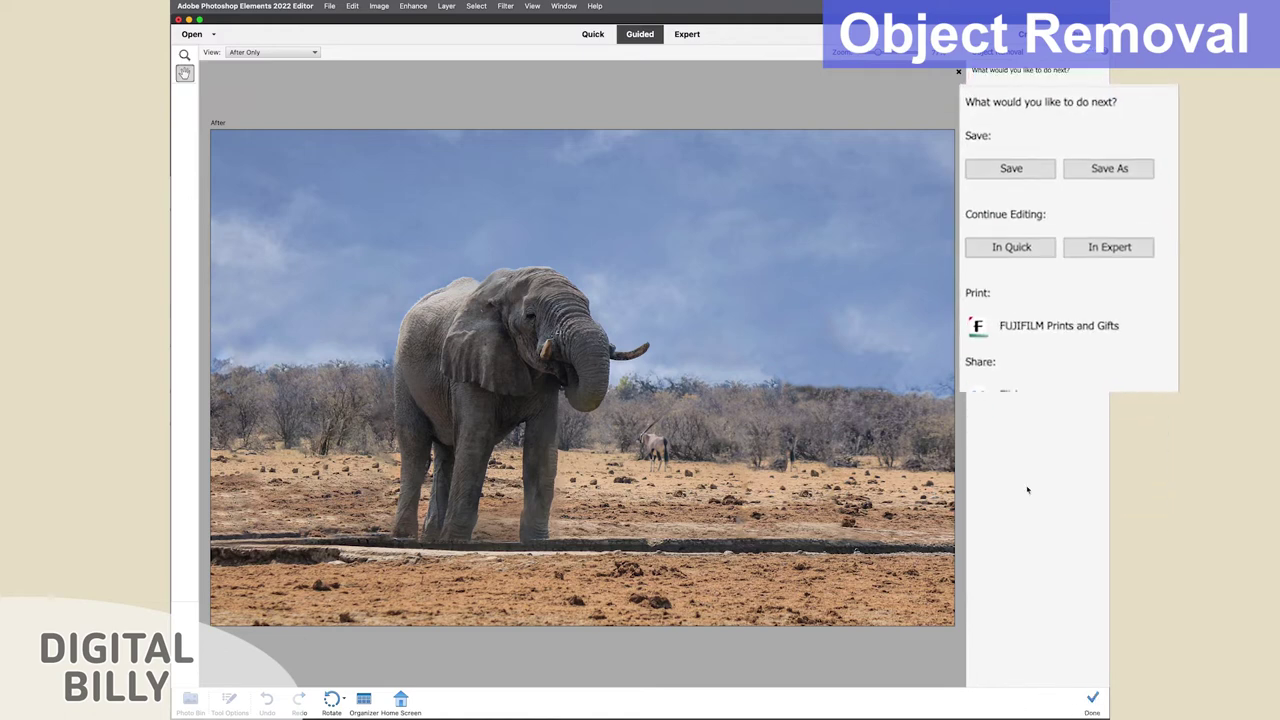
left_click(1100, 285)
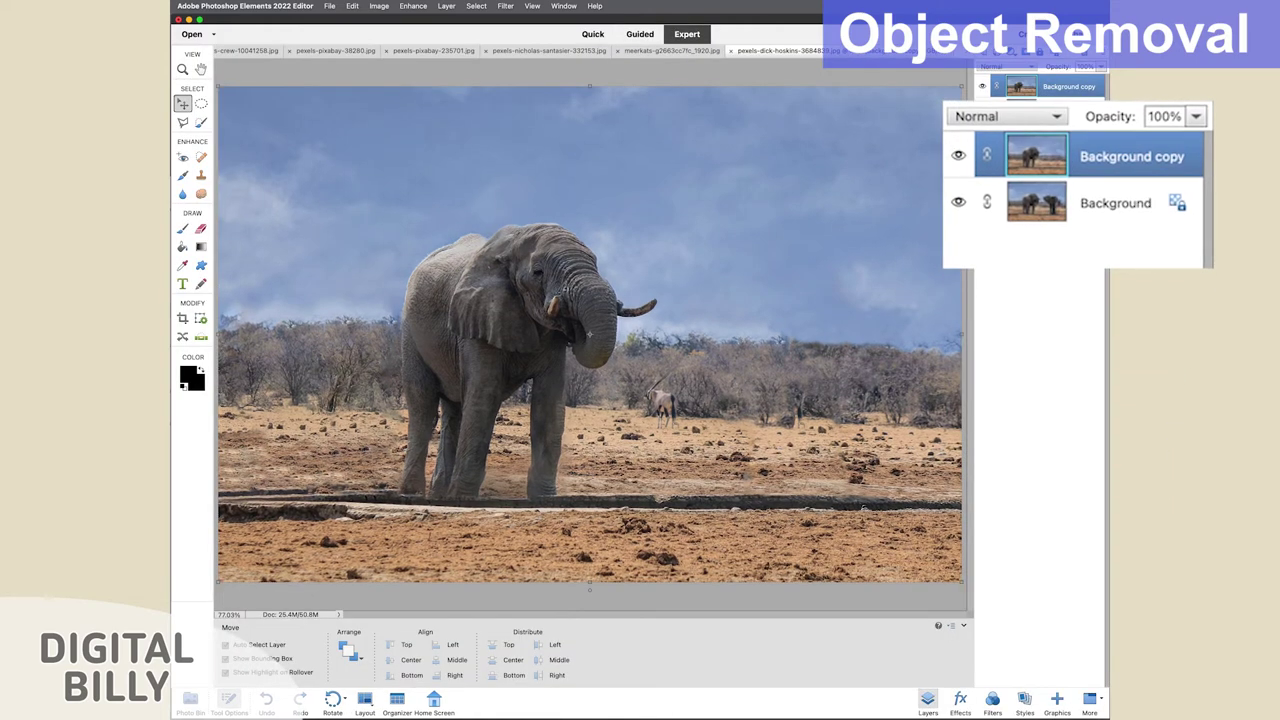
Toggle the Background copy layer's visibility repeatedly to compare the edit with the original.
left_click(958, 155)
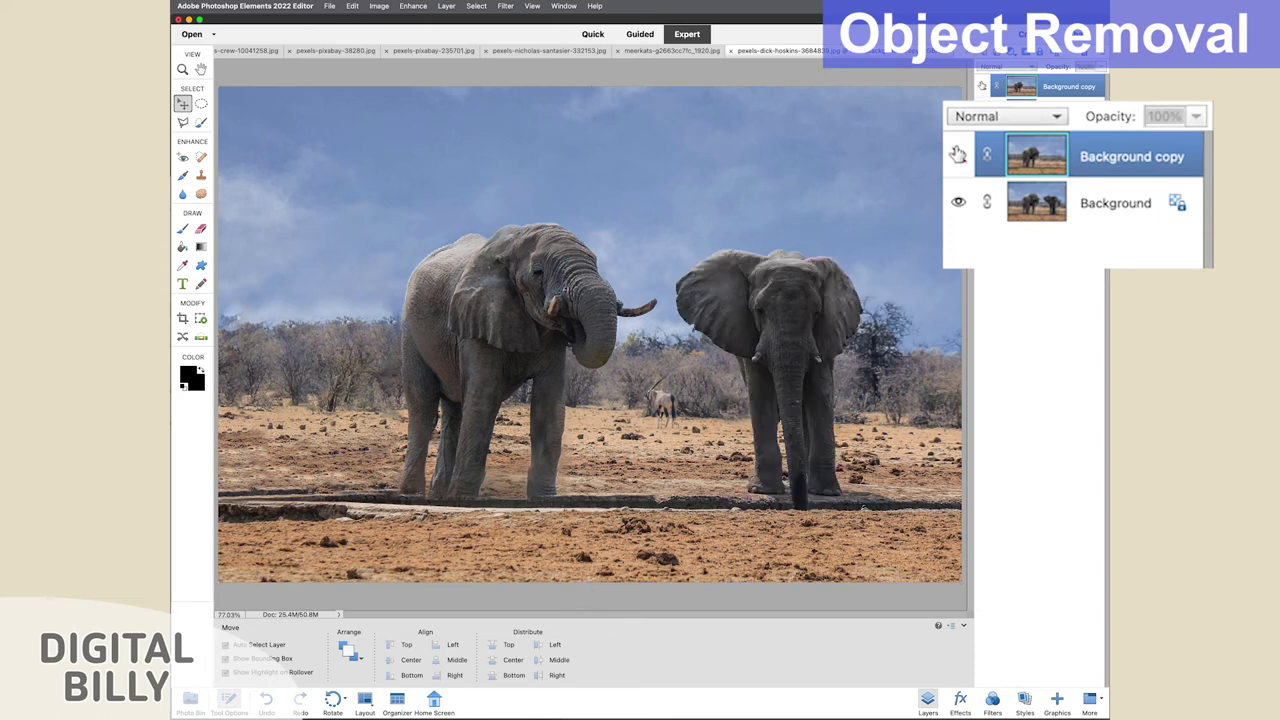
left_click(958, 155)
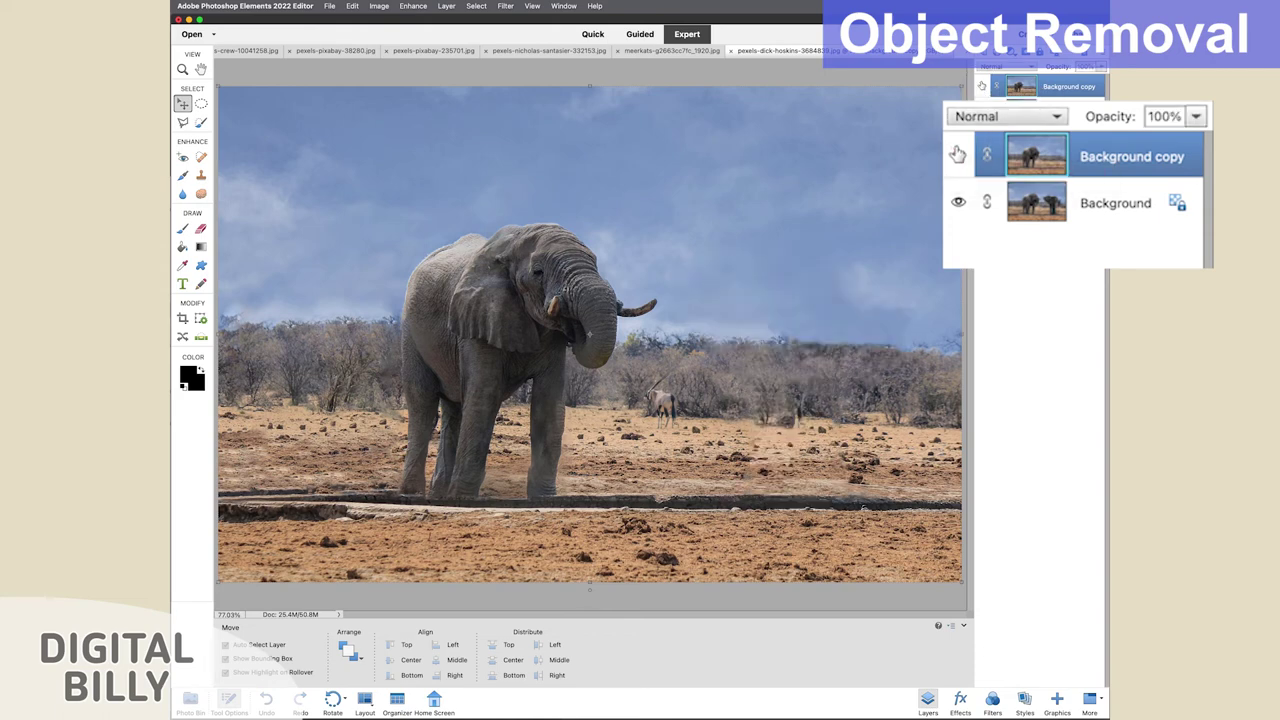
left_click(958, 155)
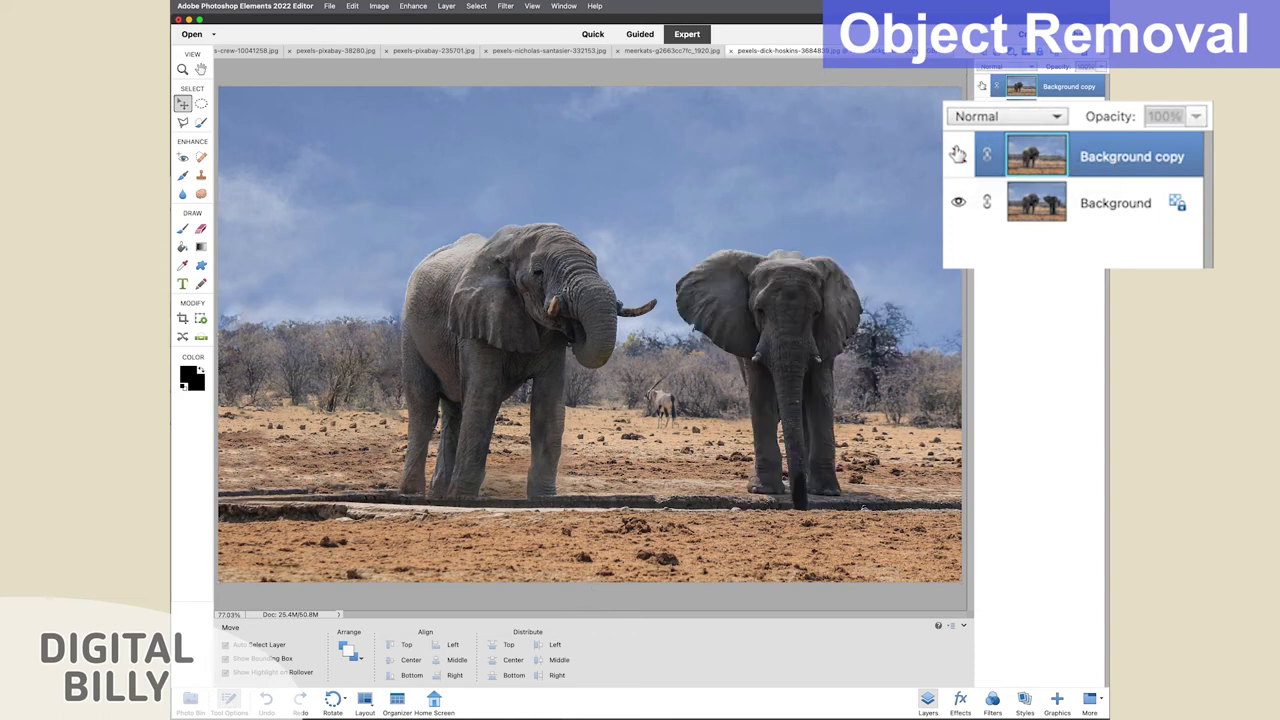
left_click(958, 155)
left_click(958, 155)
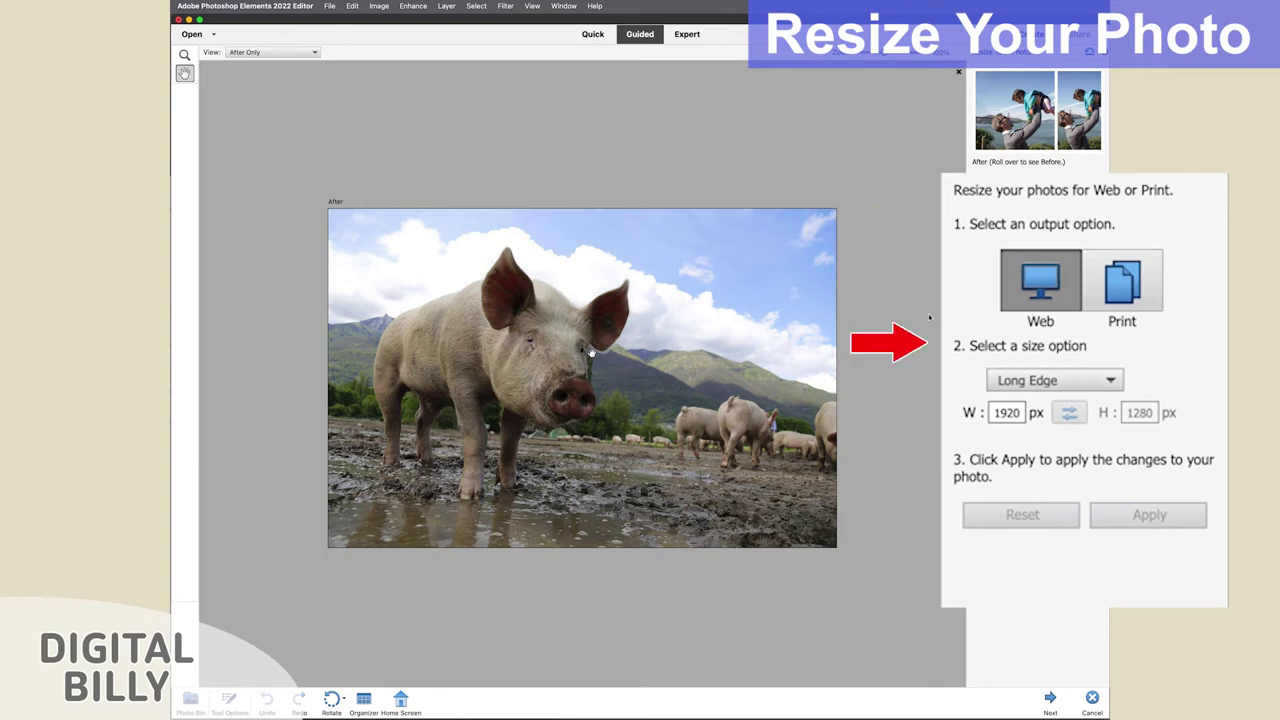
Resize the pig photo for Print at 8 x 10 in with Shrink to Fit applied.
left_click(1007, 381)
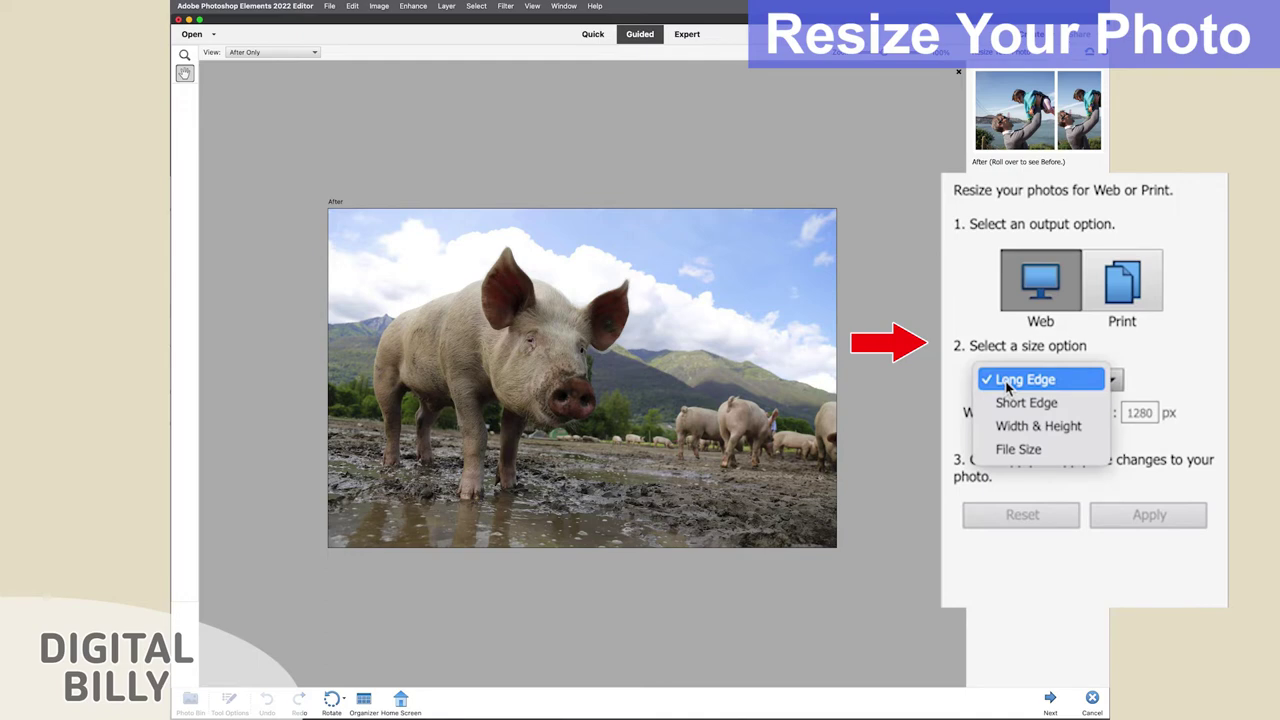
left_click(1007, 384)
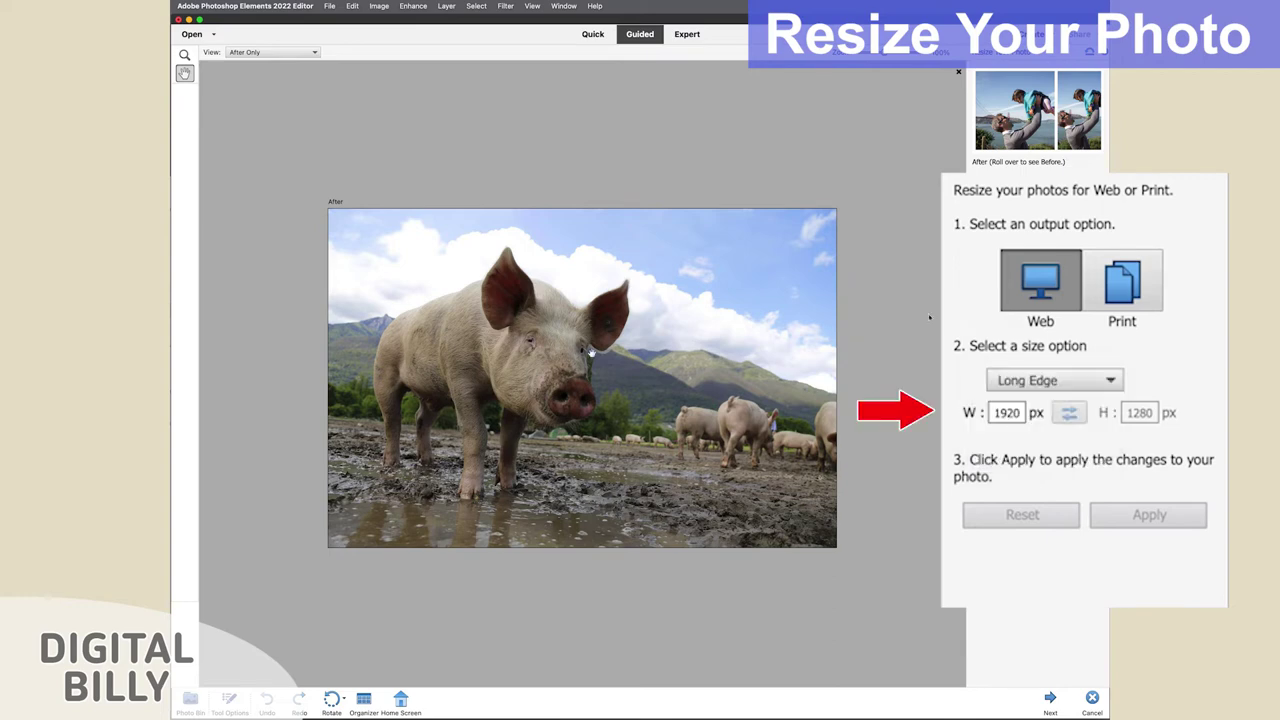
left_click(1122, 282)
left_click(1055, 380)
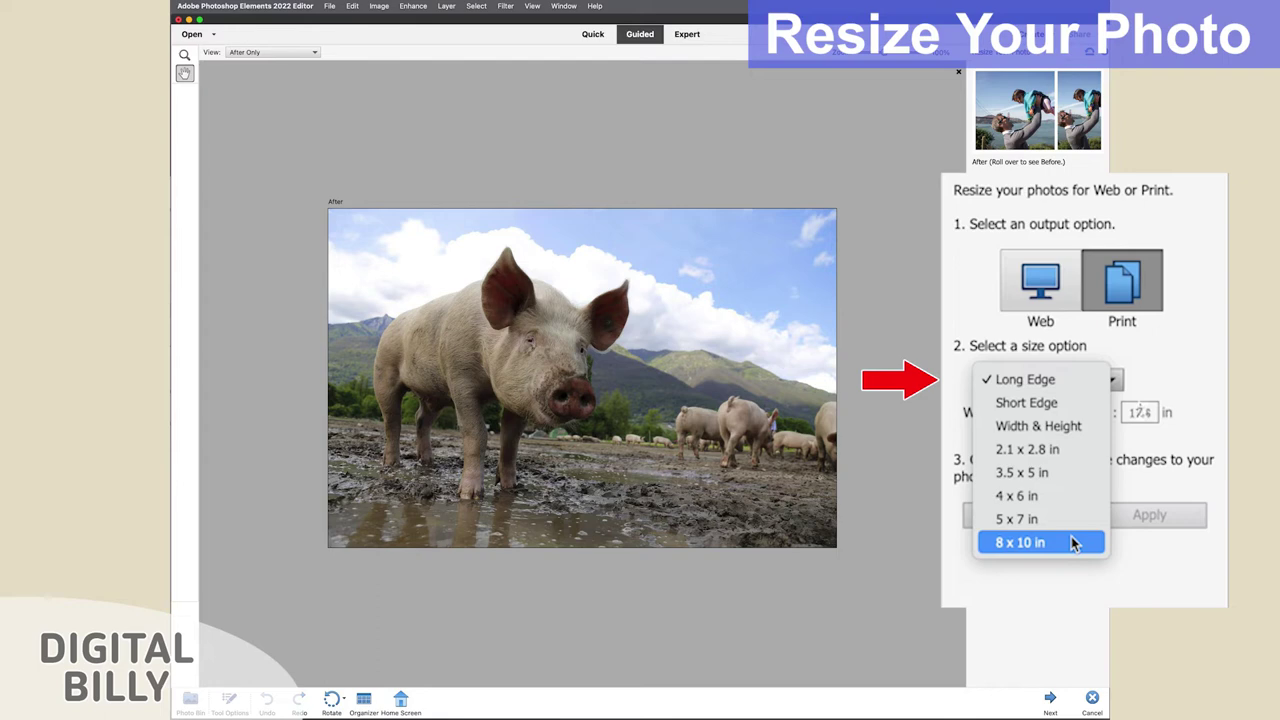
left_click(1077, 376)
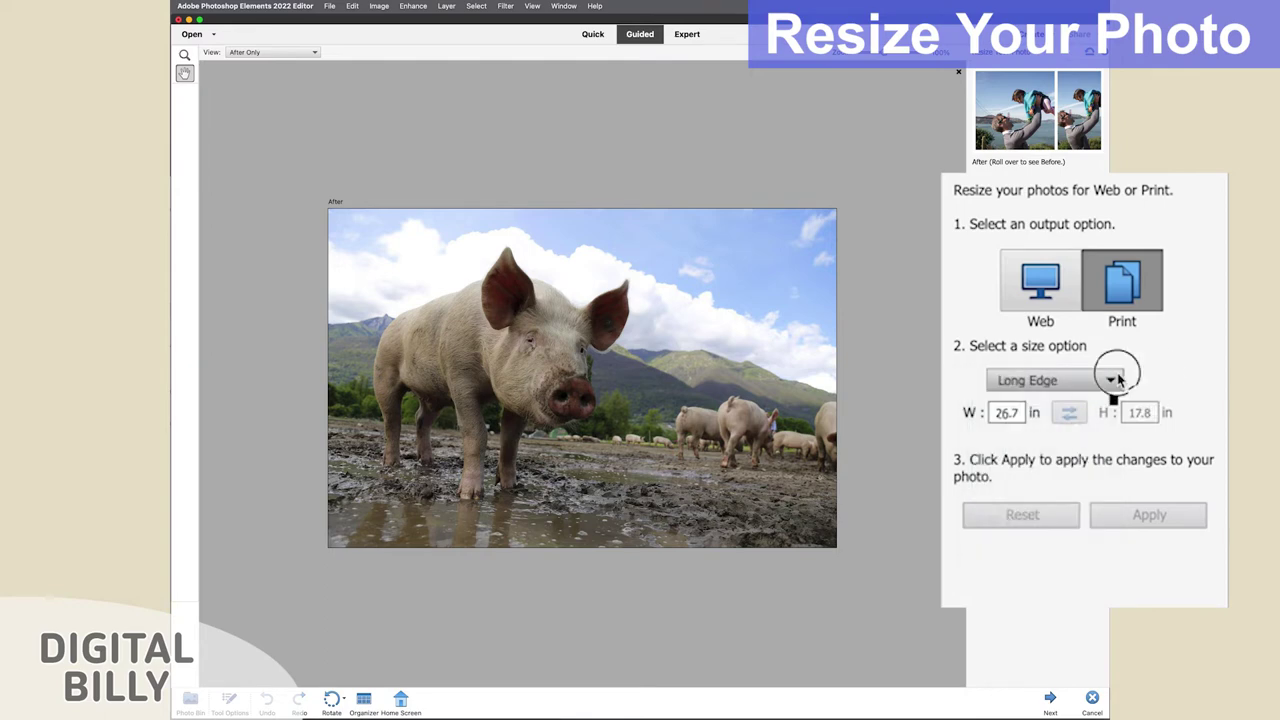
left_click(1111, 372)
left_click(1015, 541)
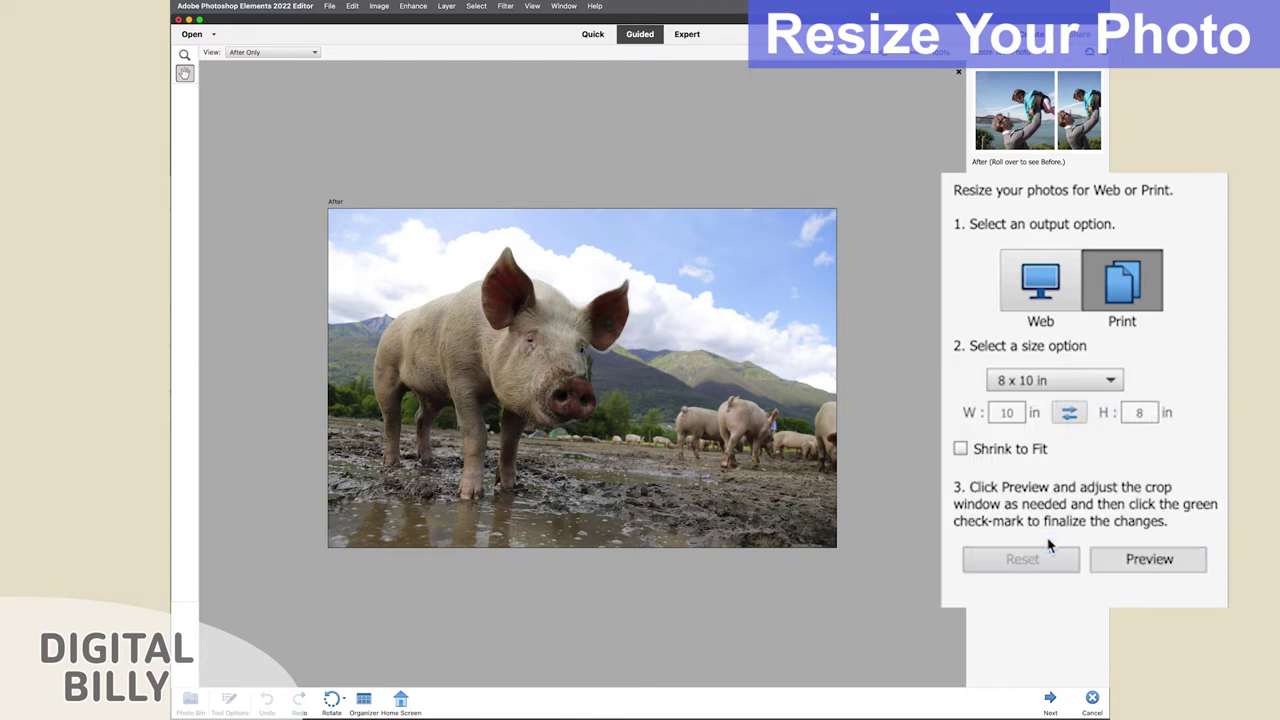
left_click(960, 449)
left_click(1117, 546)
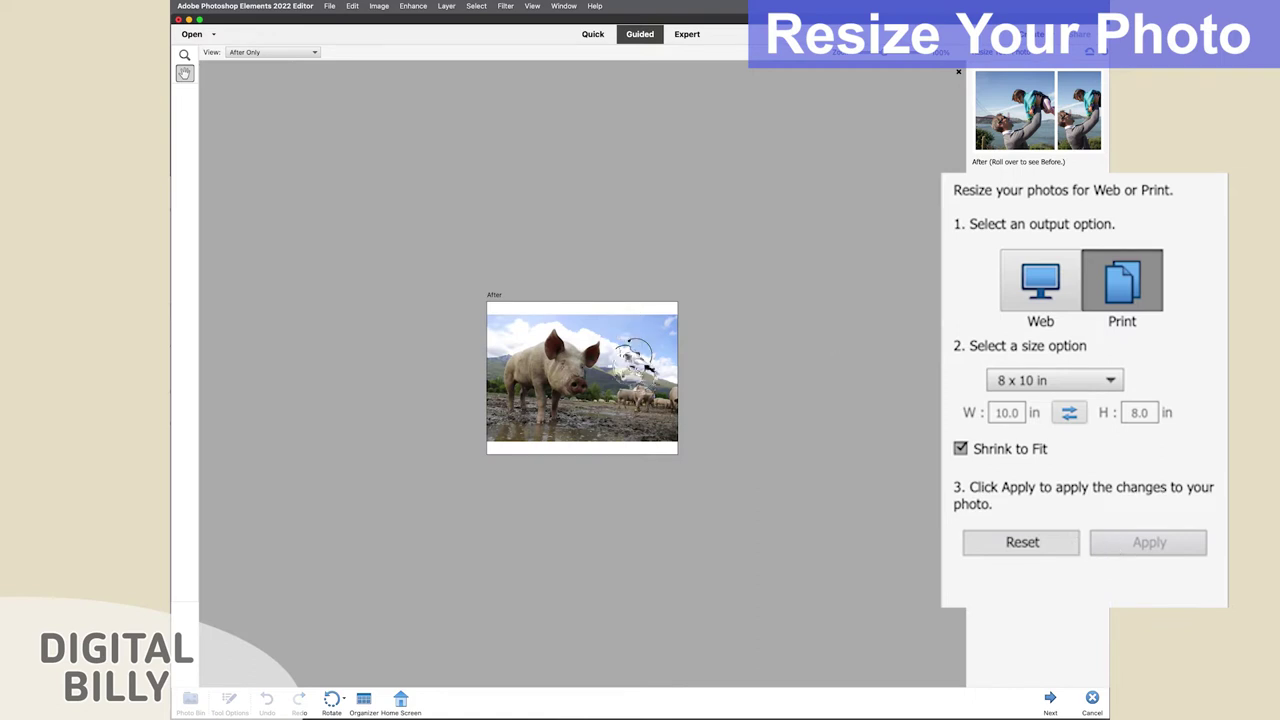
Reset to the original size, size by Short Edge, and pick 5 x 7 in.
left_click(1001, 545)
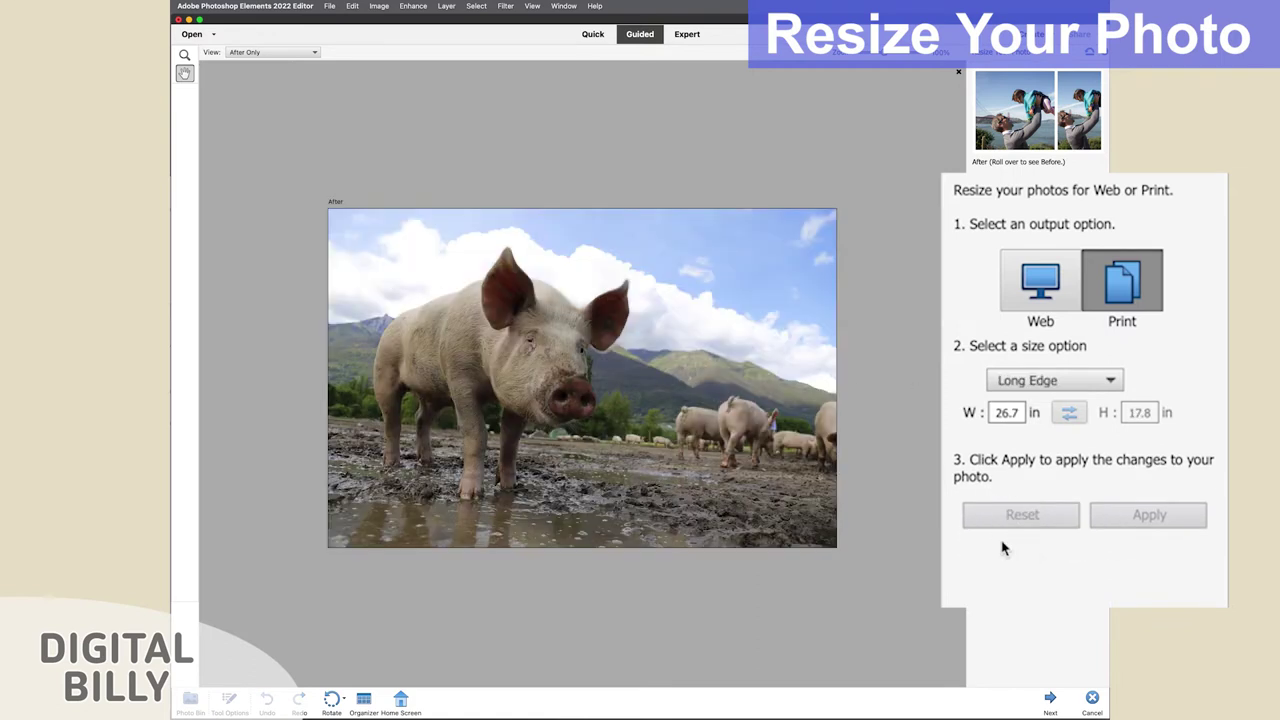
left_click(1020, 381)
left_click(1027, 398)
left_click_drag(1108, 380, 1079, 499)
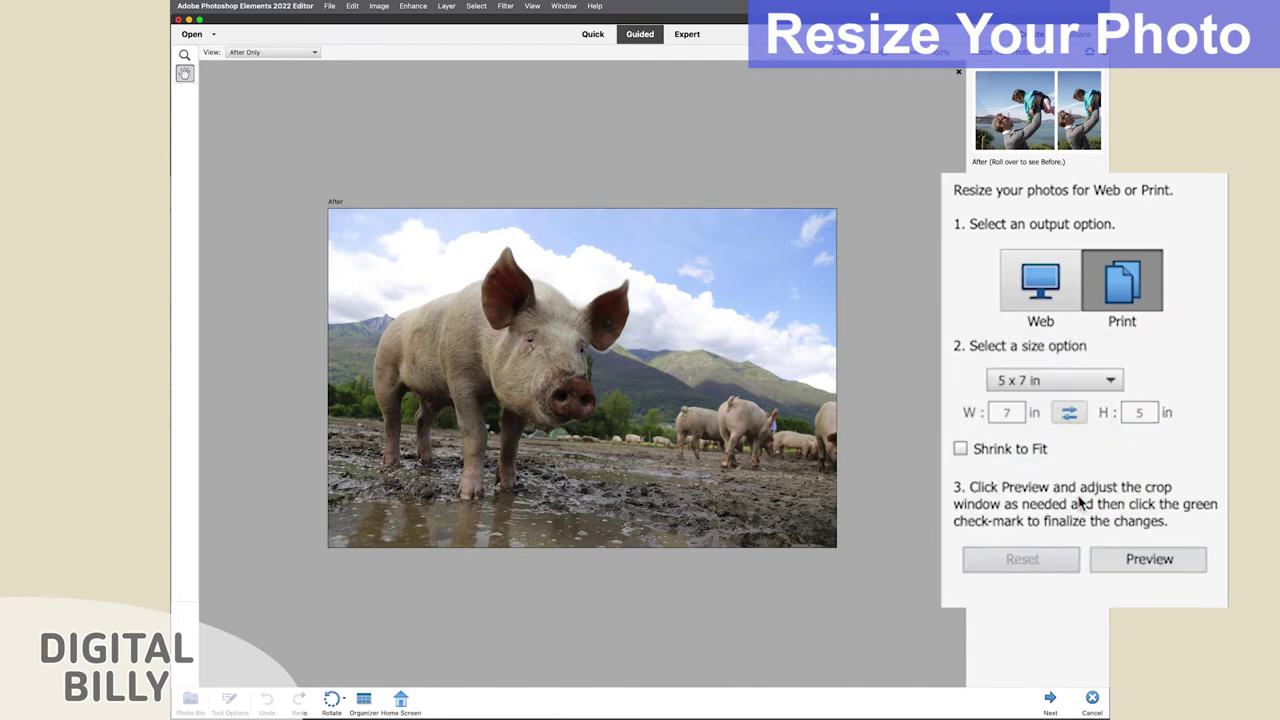
Preview and cancel the 5 x 7 in crop, then apply 5 x 7 in with Shrink to Fit.
left_click(1116, 563)
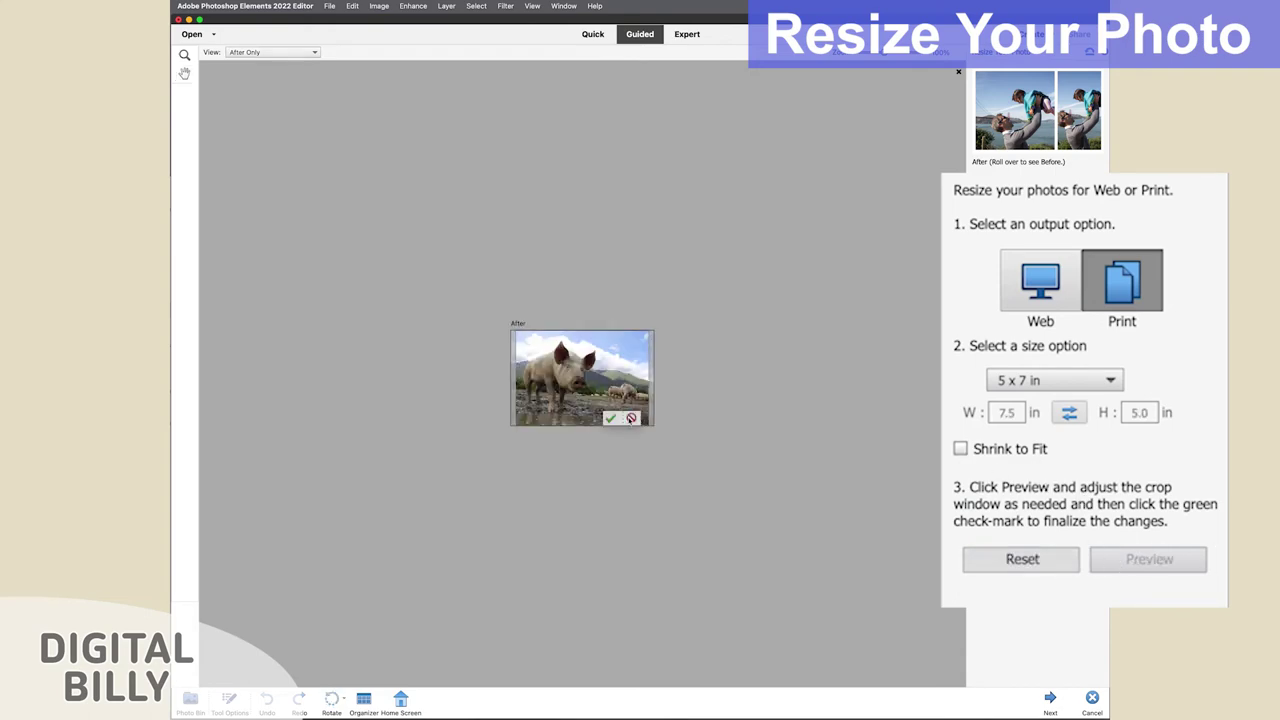
left_click(632, 418)
left_click(960, 448)
left_click(1120, 548)
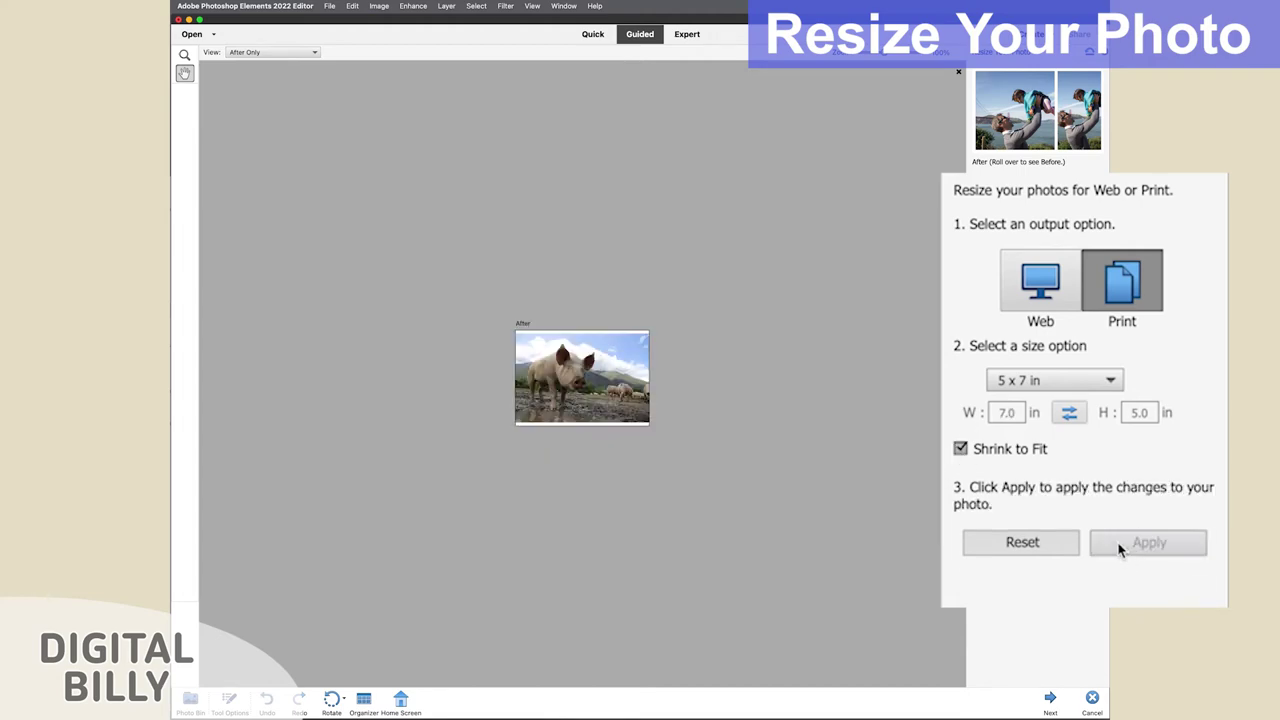
Reset the pig photo to its original full size, leaving Long Edge selected.
left_click(1057, 380)
left_click(1050, 548)
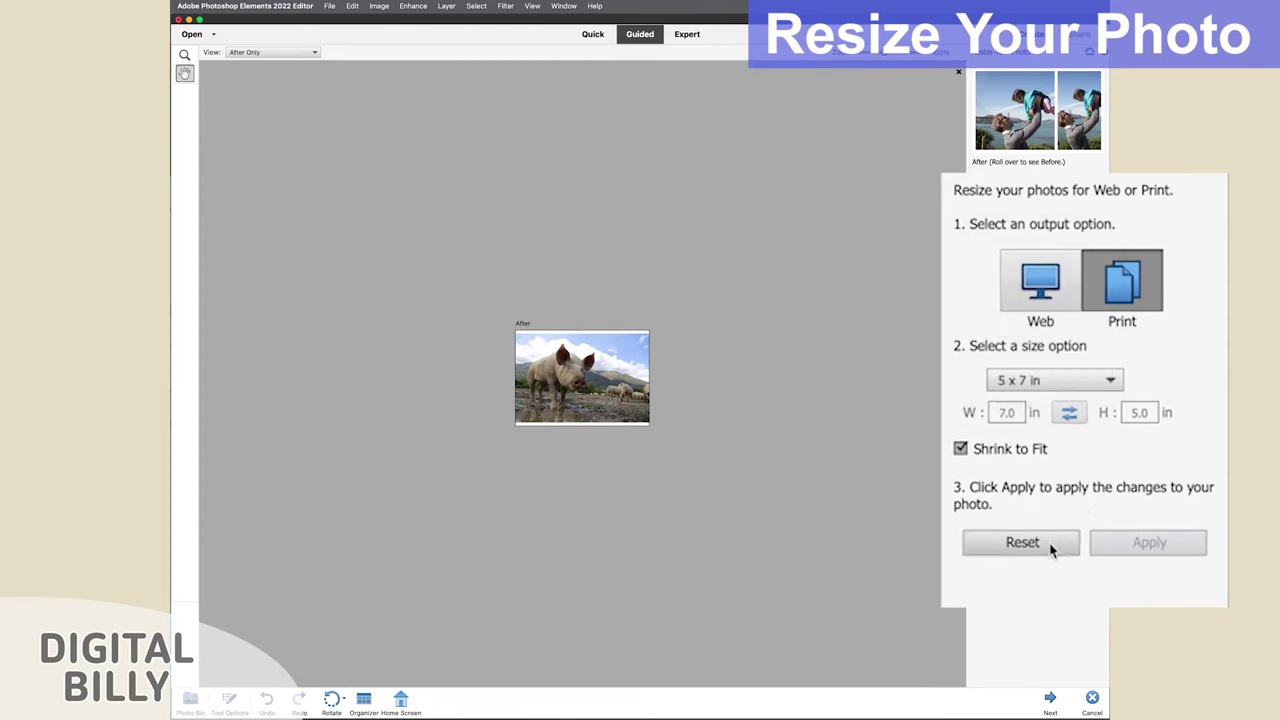
left_click(1022, 542)
left_click(1000, 380)
left_click(1013, 300)
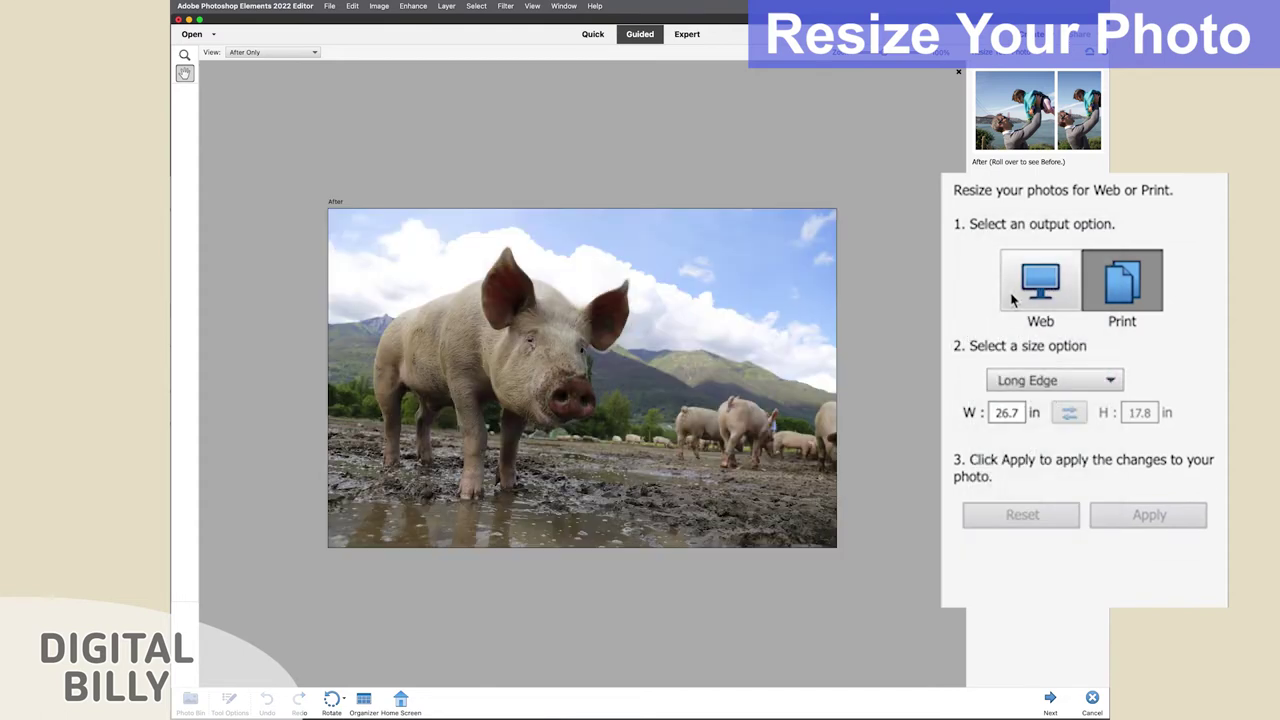
Resize the pig photo for Web output to a 640 px width (640 x 427 px).
left_click(1013, 300)
left_click(1003, 414)
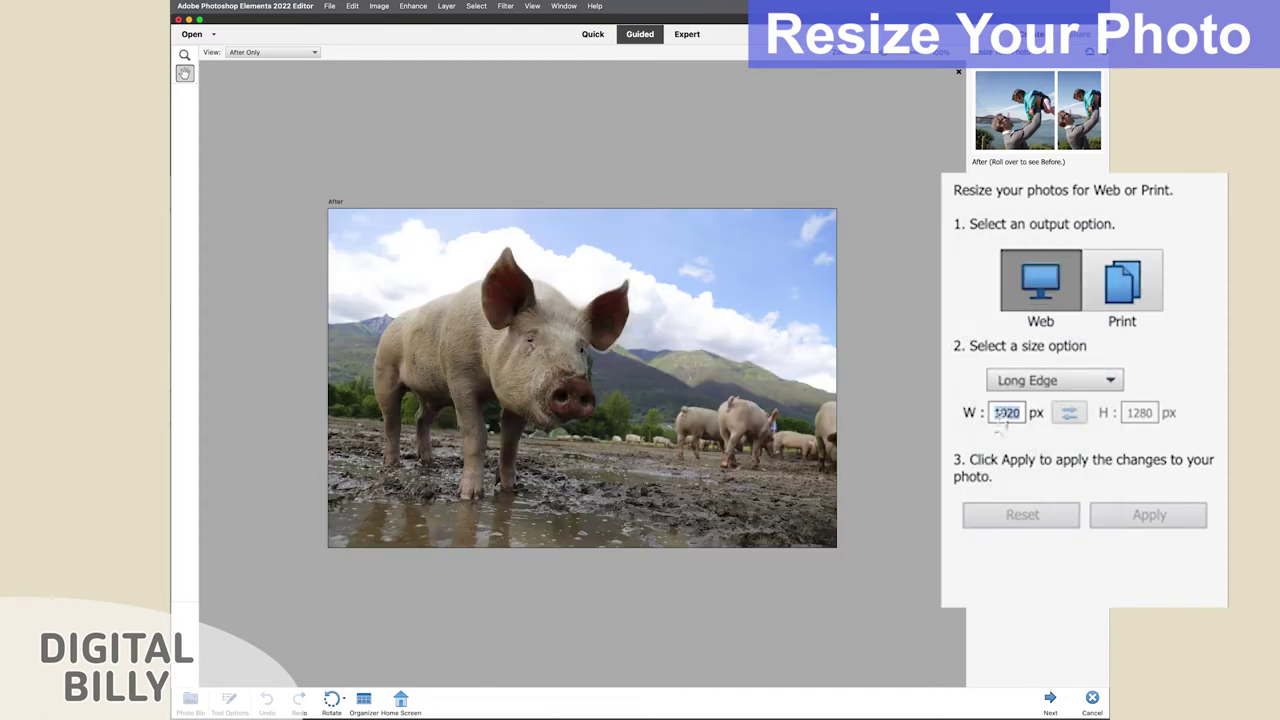
type("640")
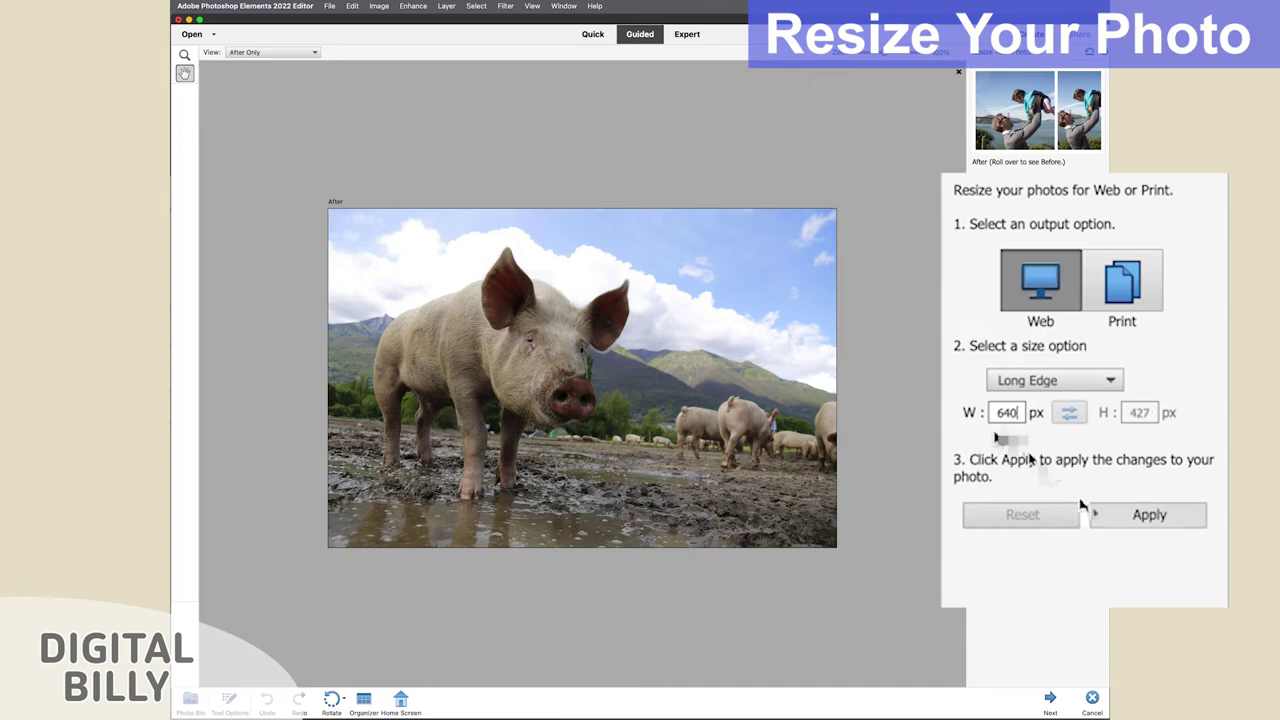
left_click(1106, 516)
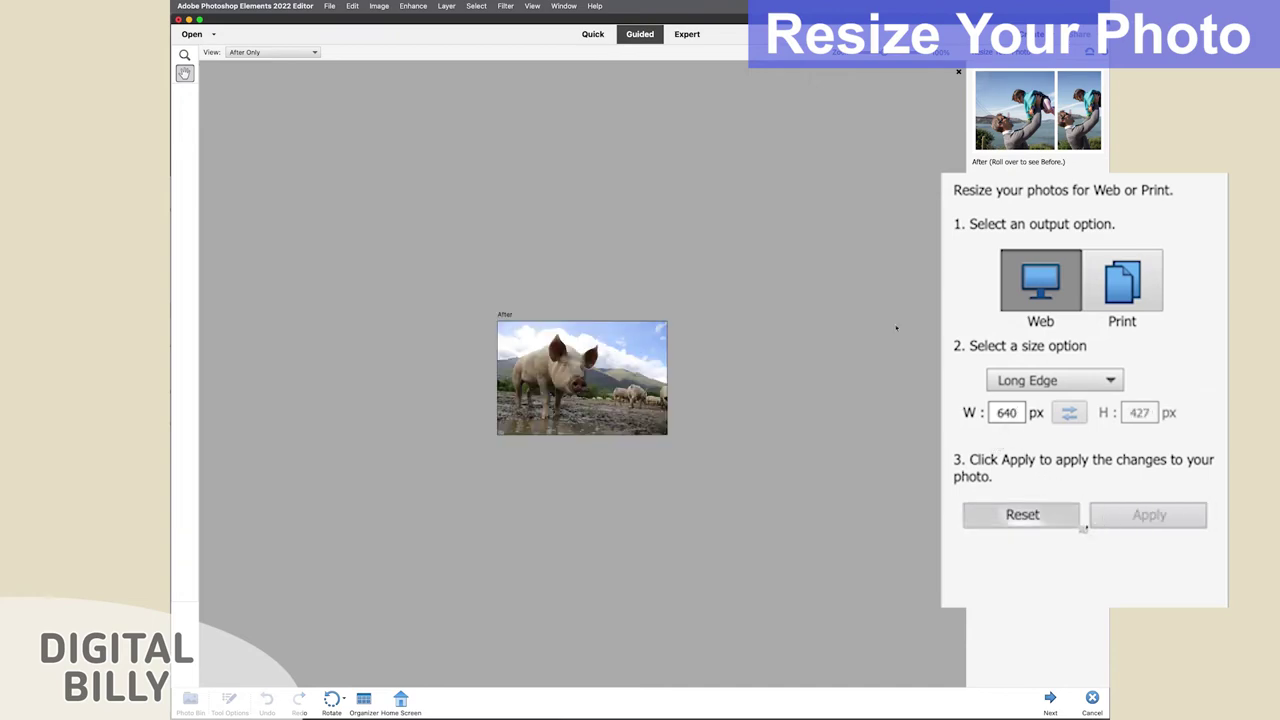
left_click(378, 6)
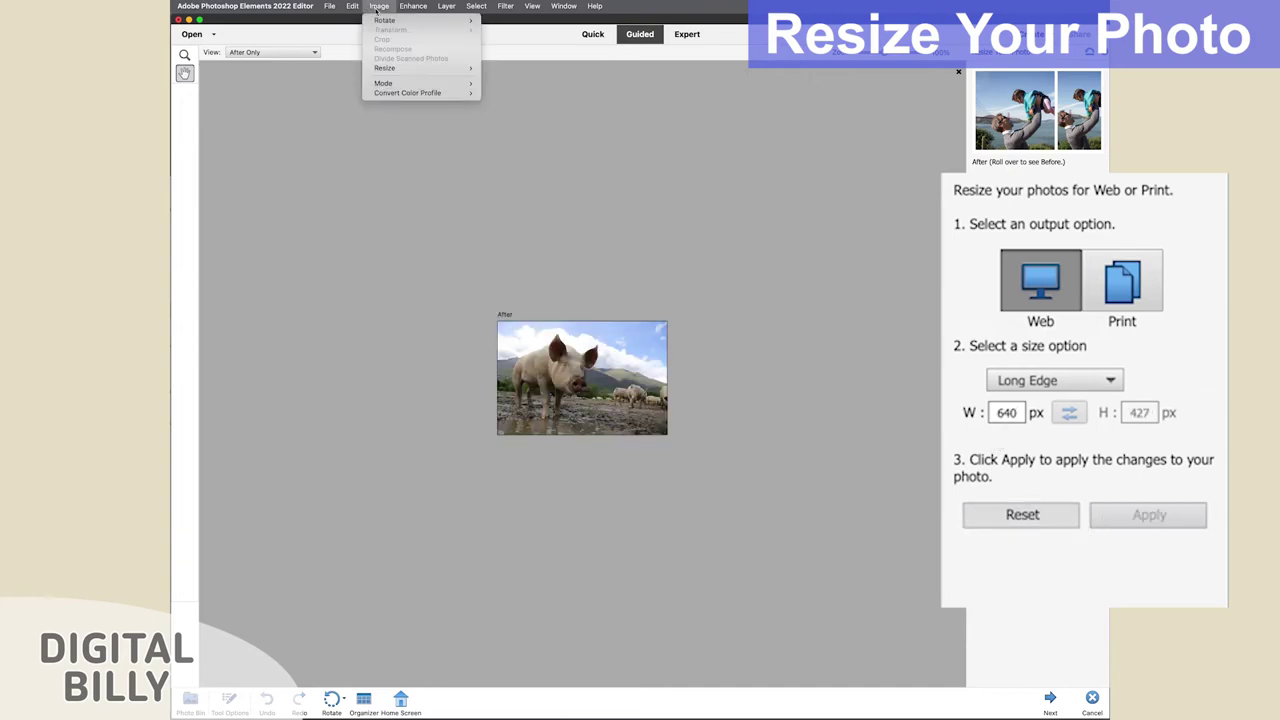
mouse_move(361, 9)
mouse_move(420, 67)
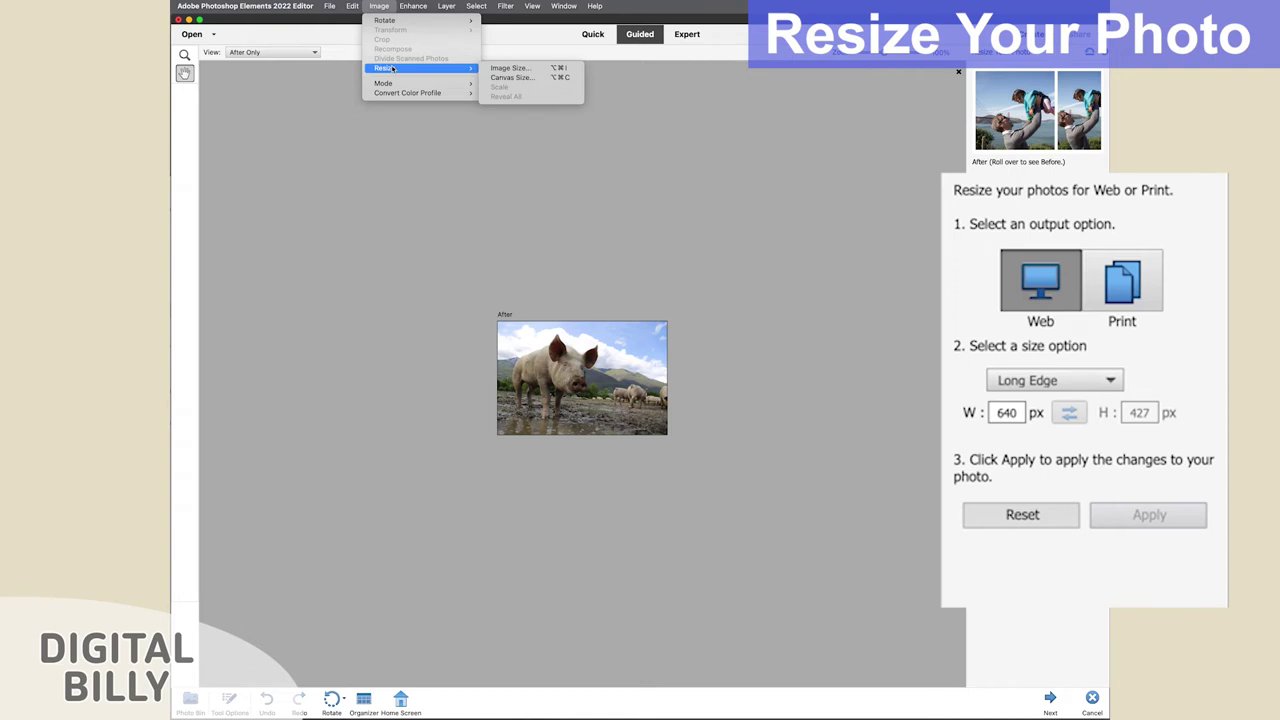
left_click(510, 68)
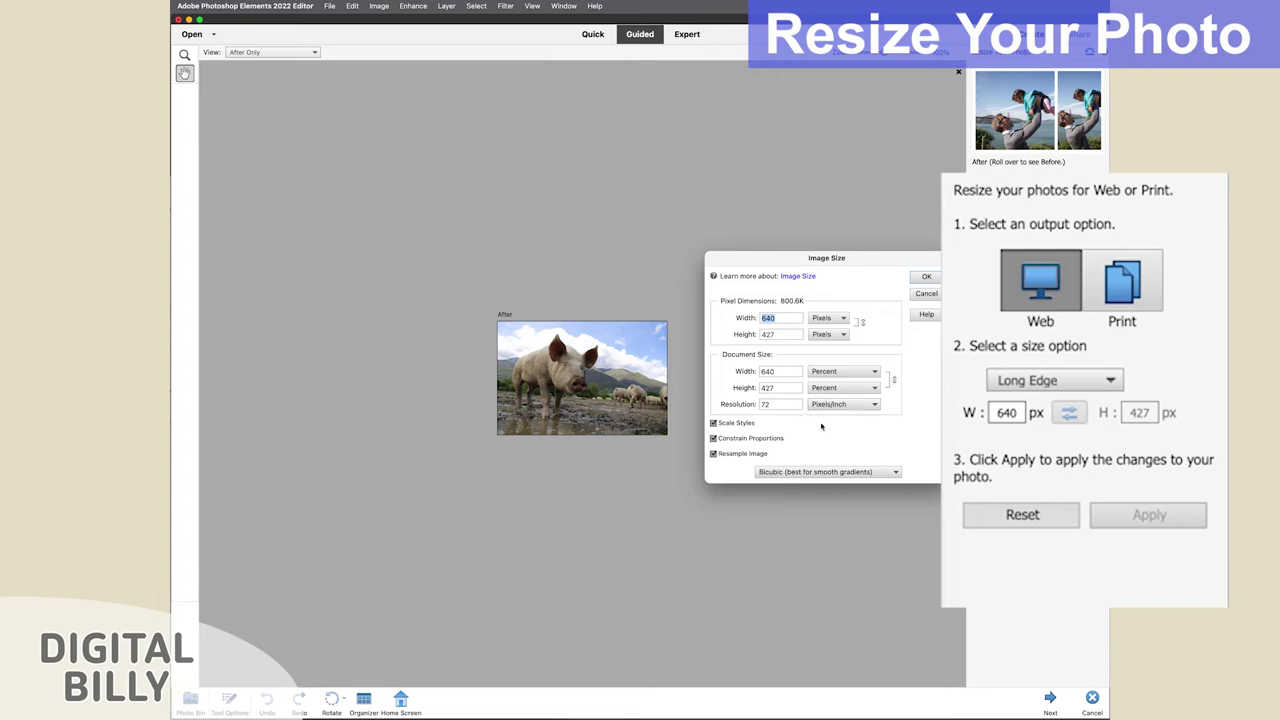
left_click(927, 294)
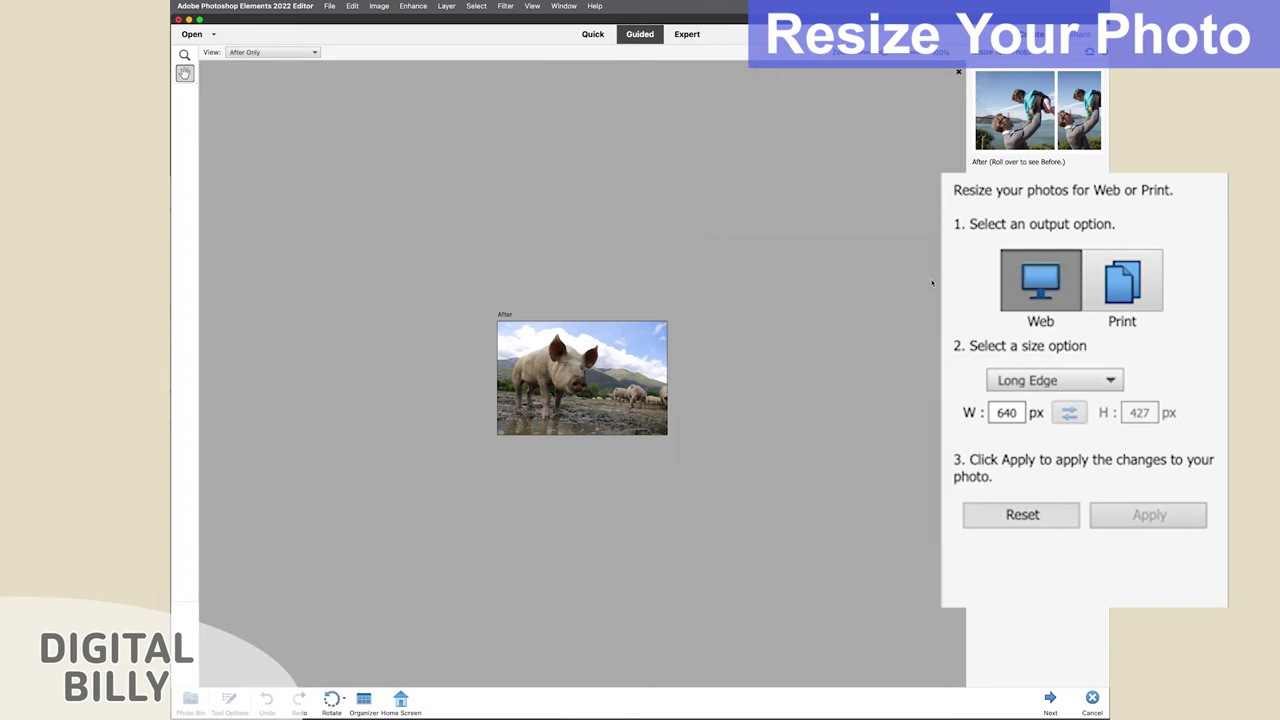
left_click(1050, 698)
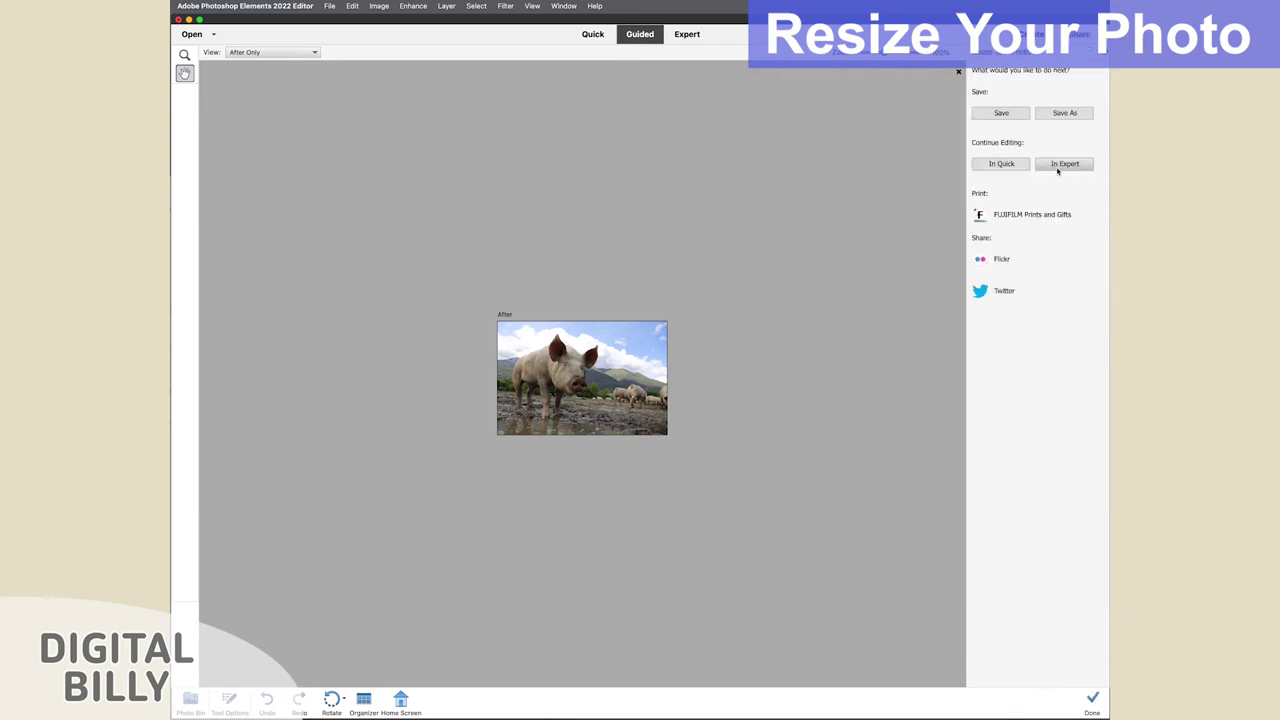
Continue editing the resized pig photo in Expert mode.
left_click(1060, 164)
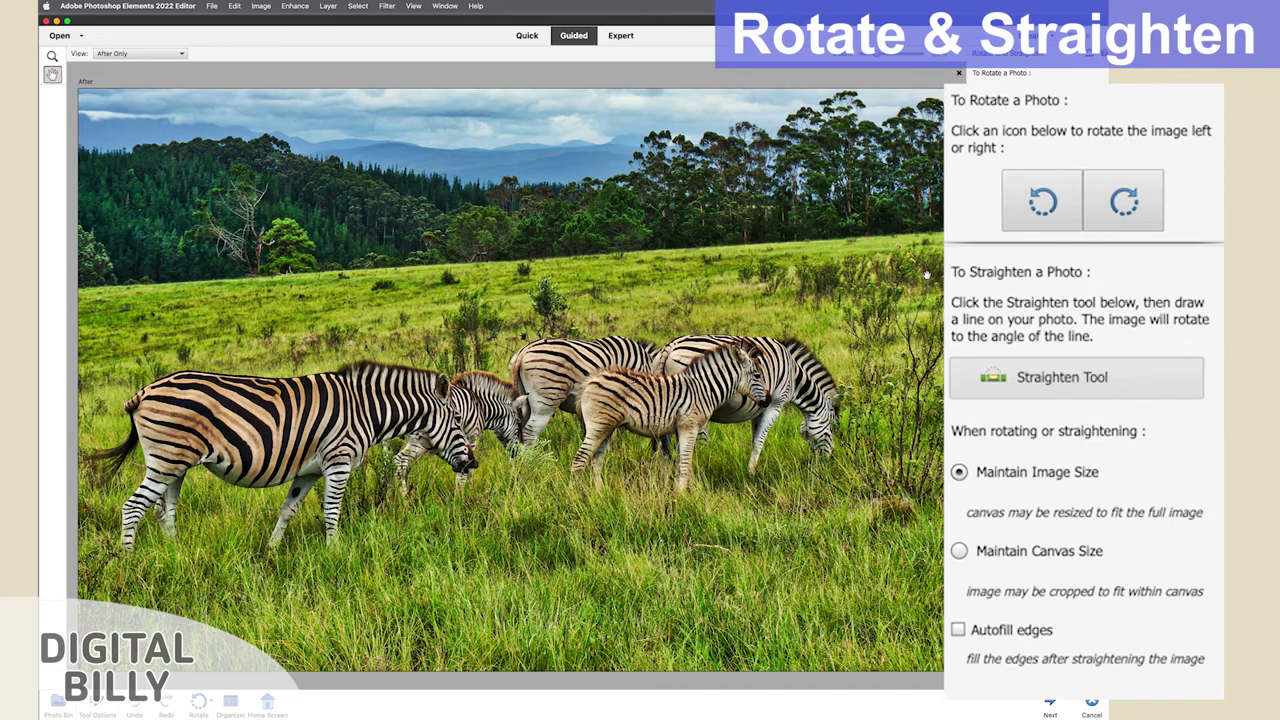
Rotate the zebra photo a quarter turn left and back upright, then pick the Straighten Tool.
left_click(1045, 205)
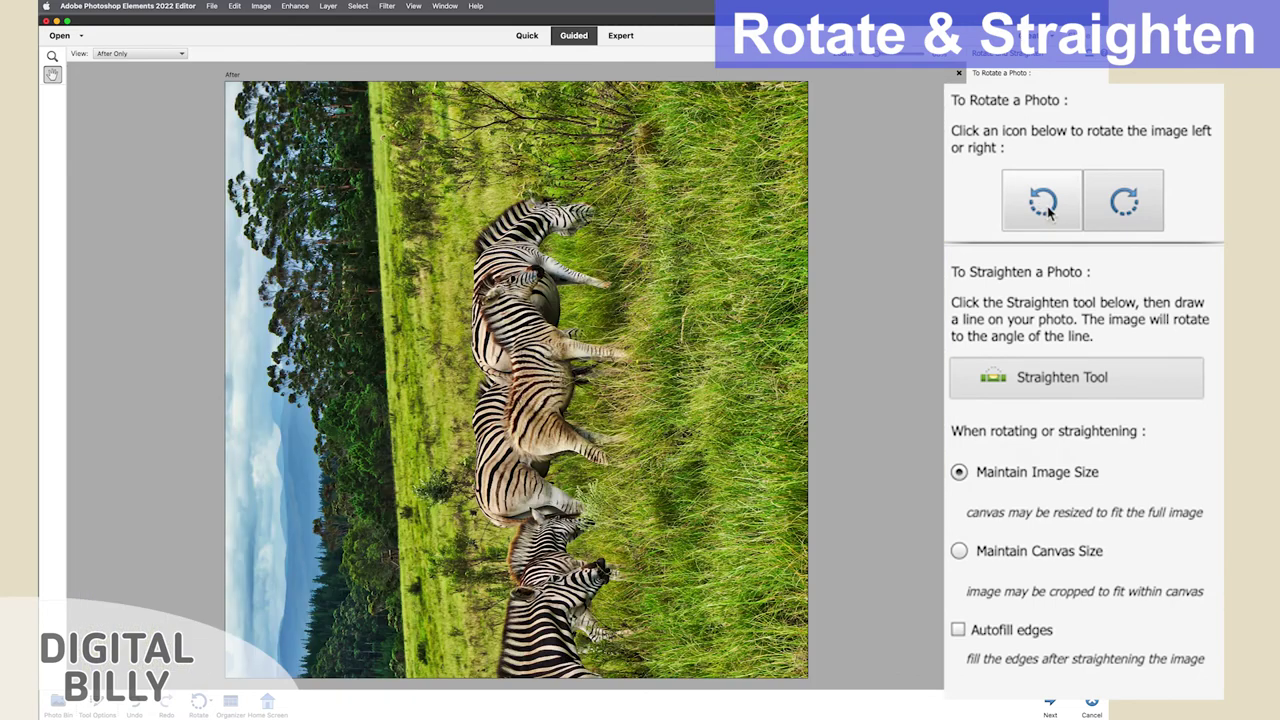
left_click(1121, 206)
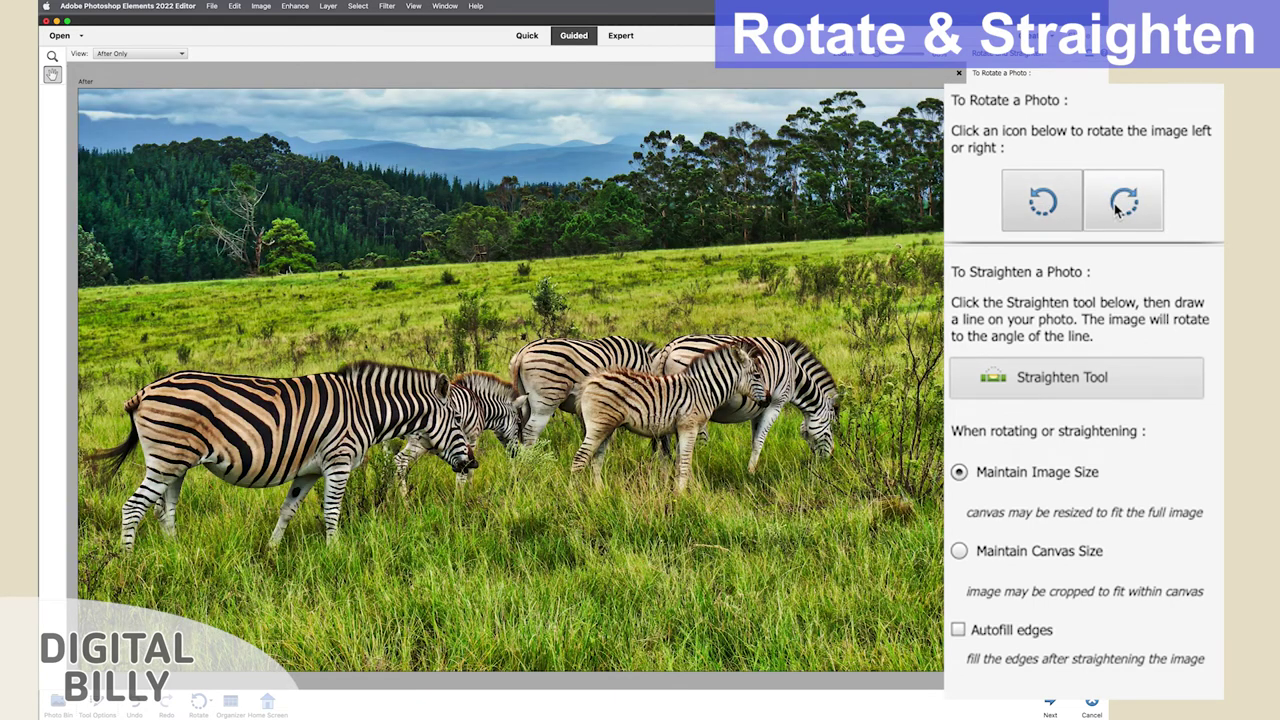
left_click(1060, 389)
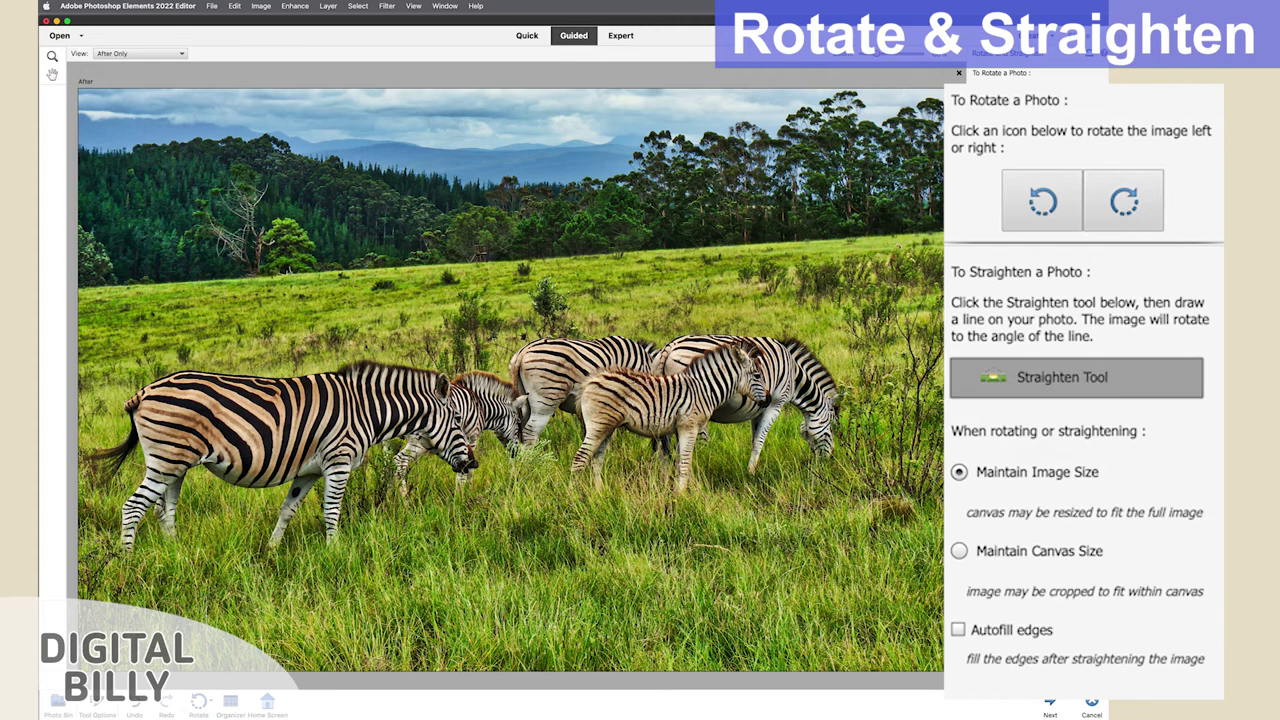
Level the zebra photo along its horizon line with Autofill edges turned on, then proceed.
left_click_drag(165, 282, 926, 234)
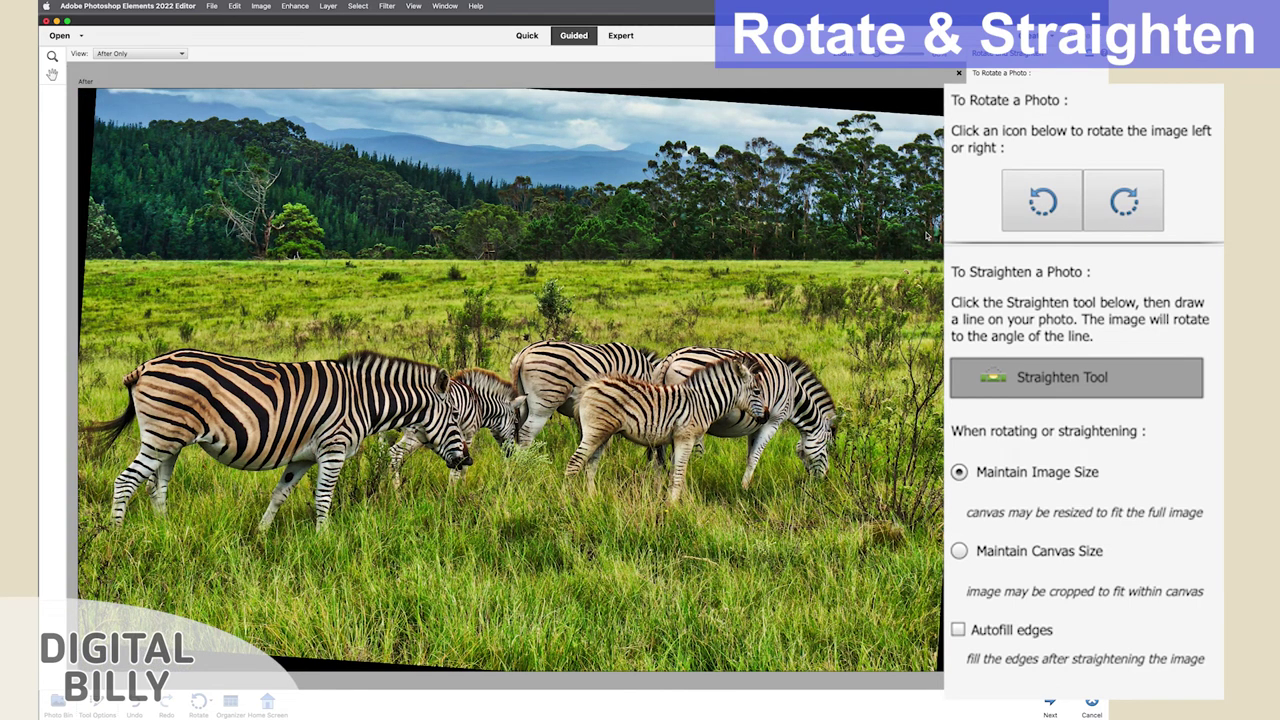
left_click(957, 630)
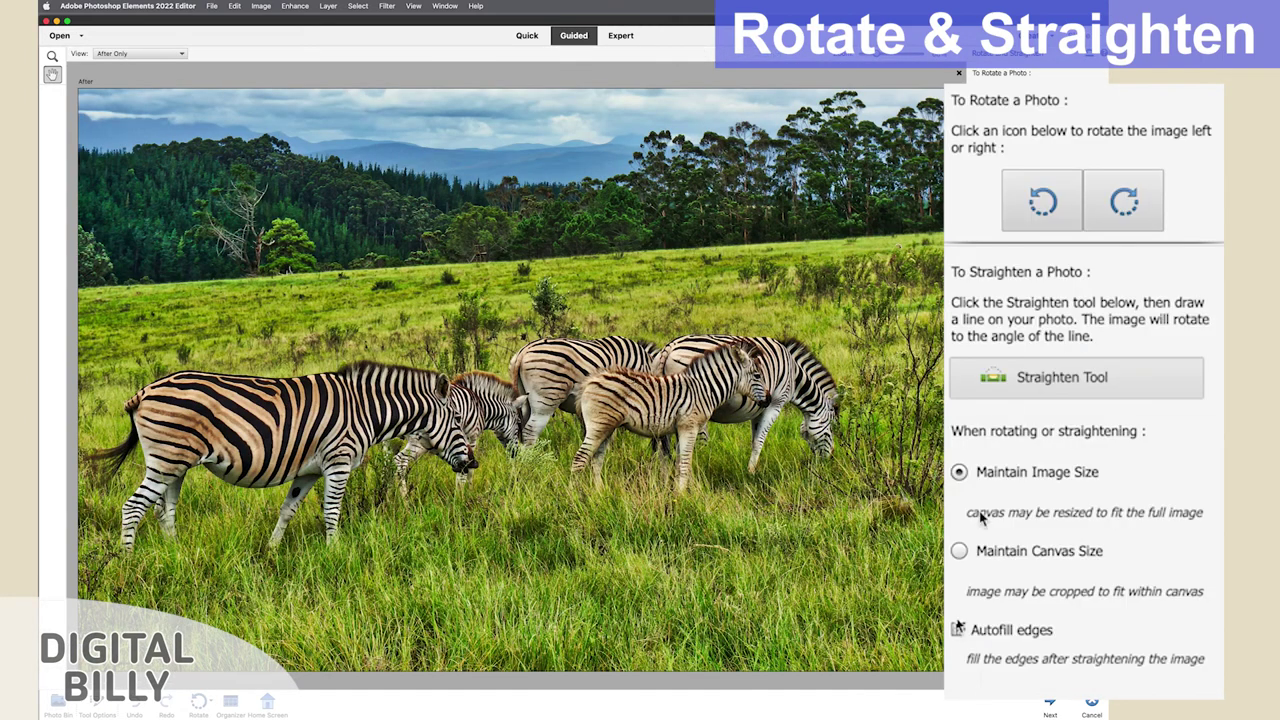
left_click(1062, 377)
left_click_drag(116, 284, 916, 240)
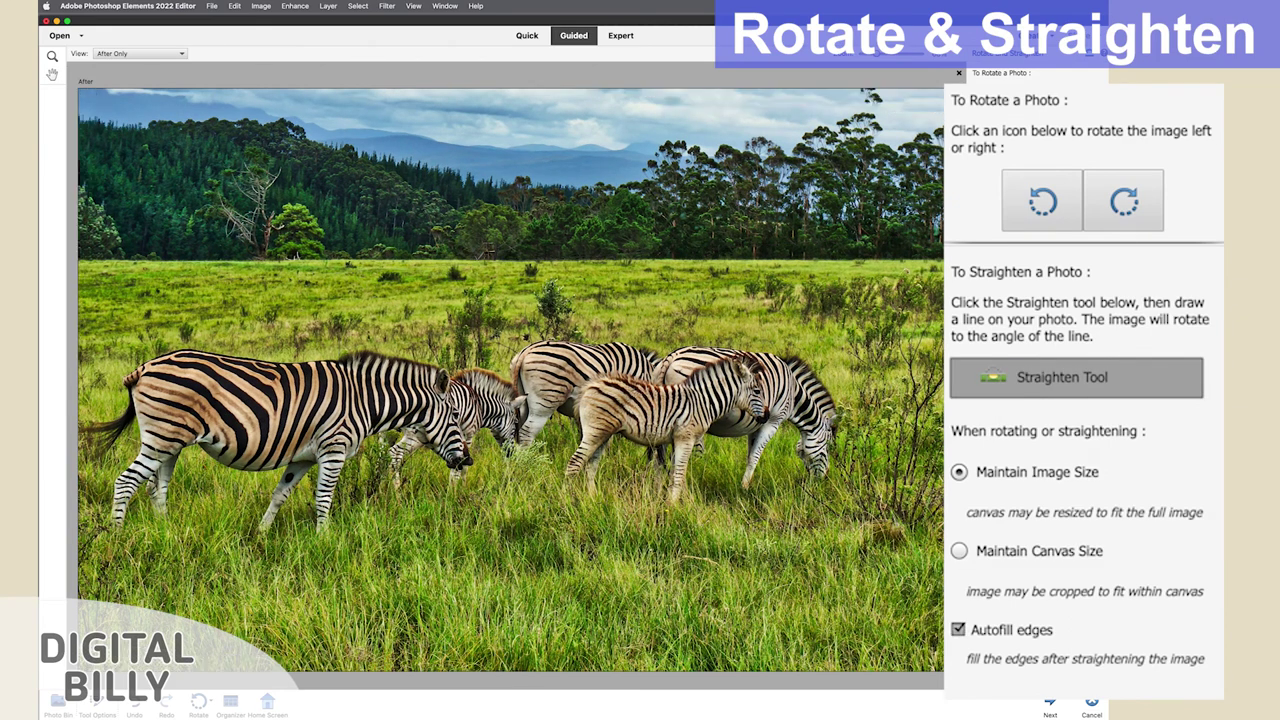
left_click(1050, 703)
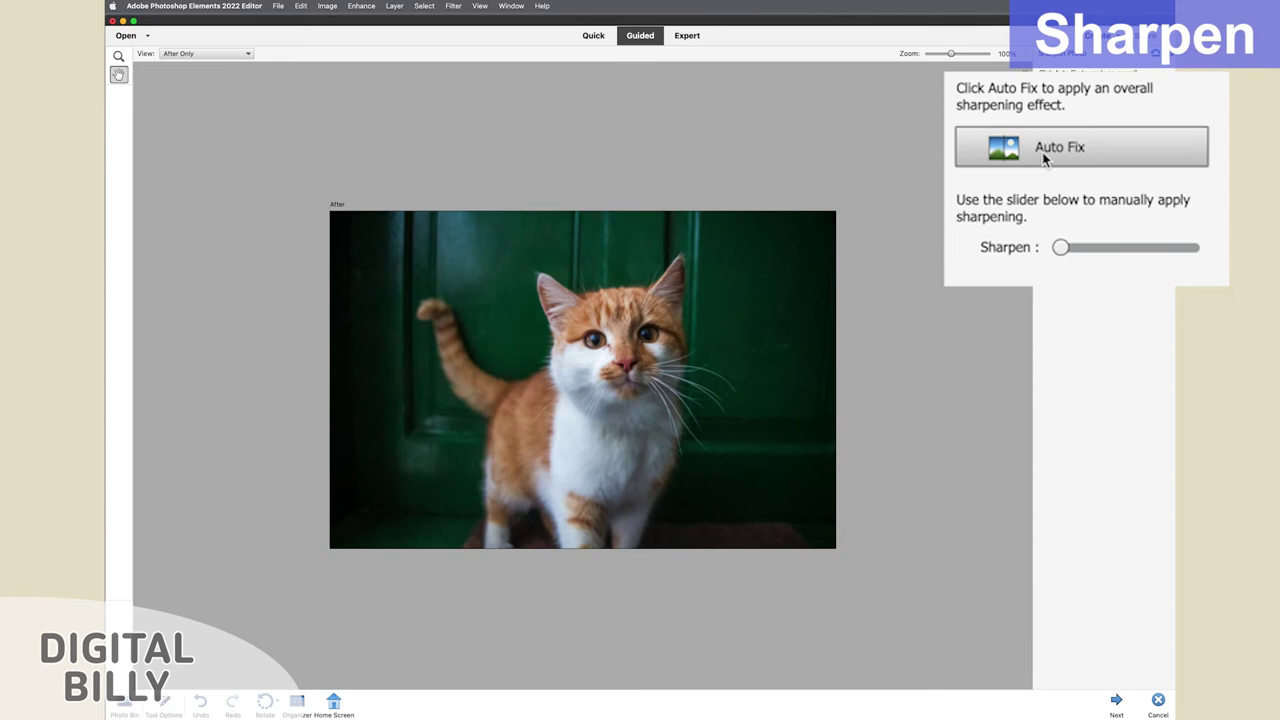
Auto-sharpen the kitten, then raise the Sharpen amount to about 41, checking at 200% and 100%.
left_click(1043, 158)
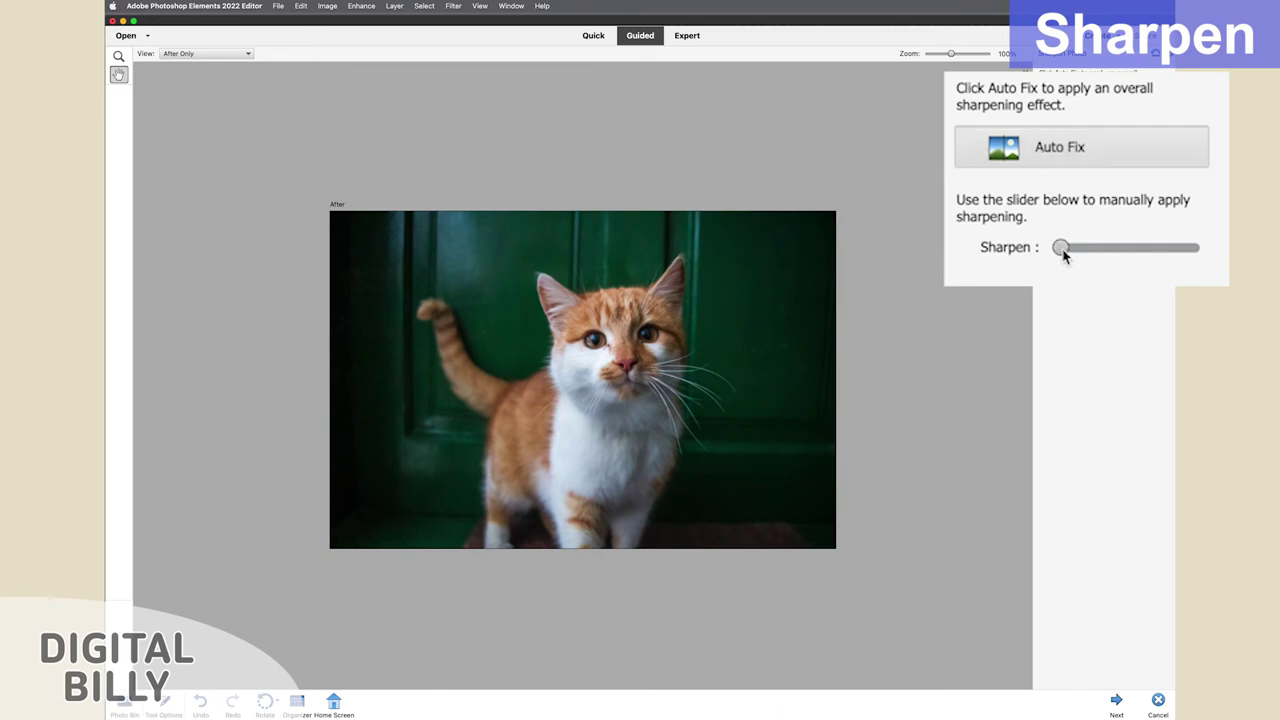
key("super+equal")
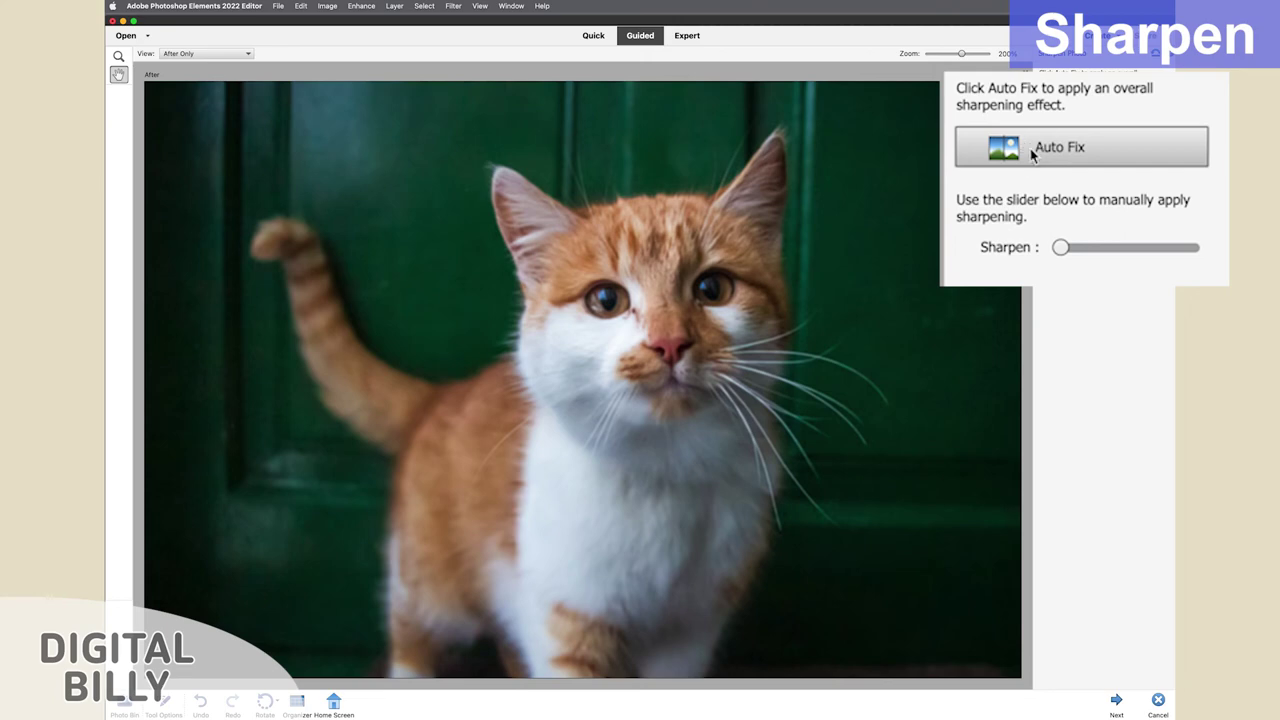
left_click_drag(1060, 247, 1121, 257)
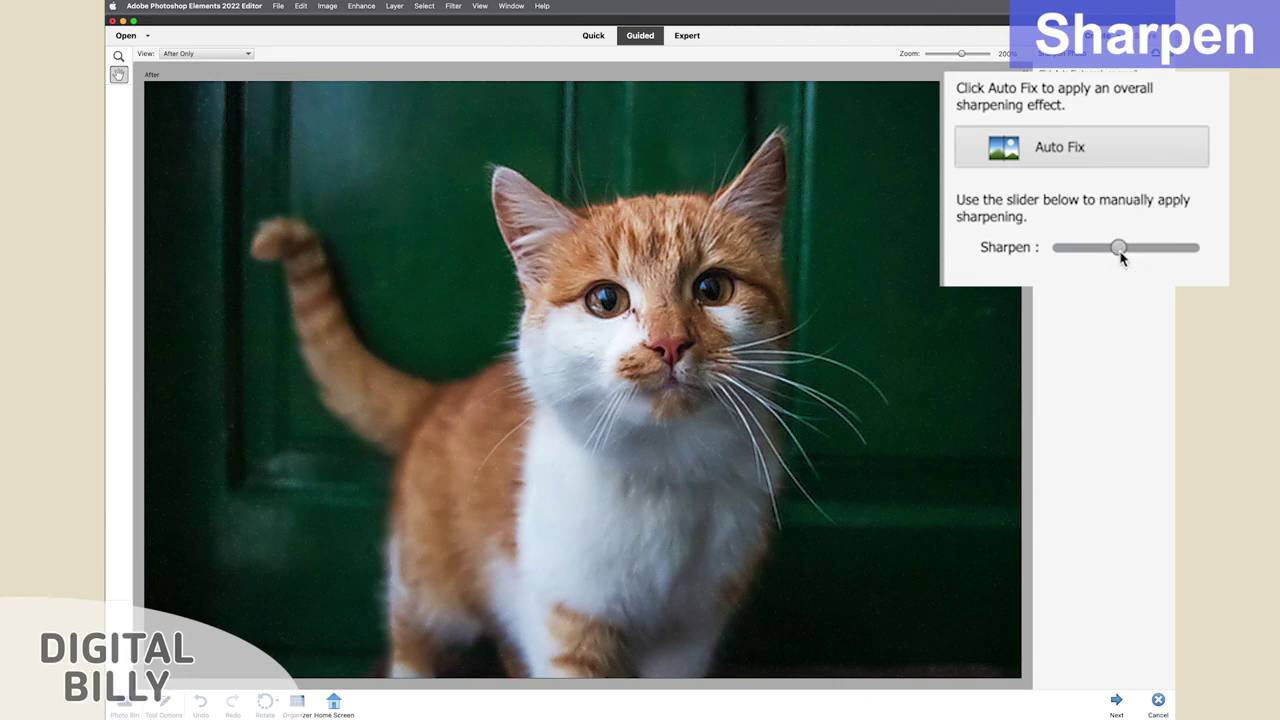
key("super+minus")
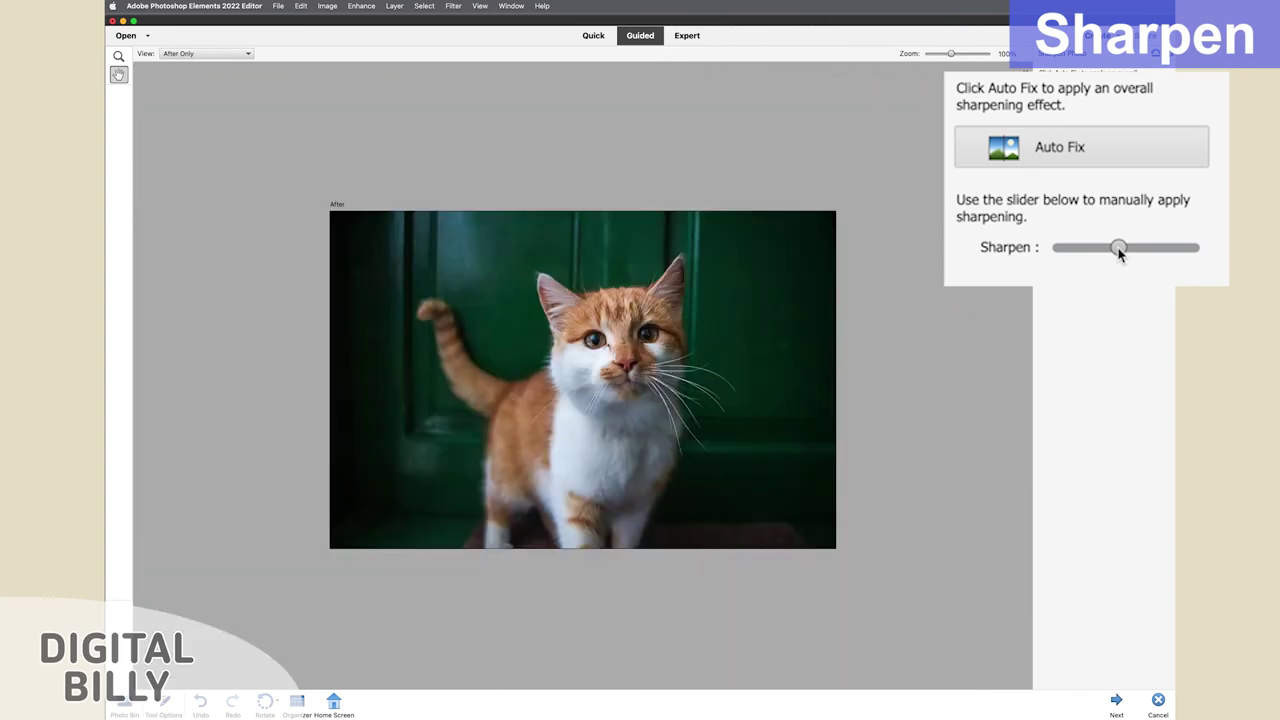
Finish the kitten edit in Expert mode and toggle its sharpening layer off and on.
left_click(1115, 700)
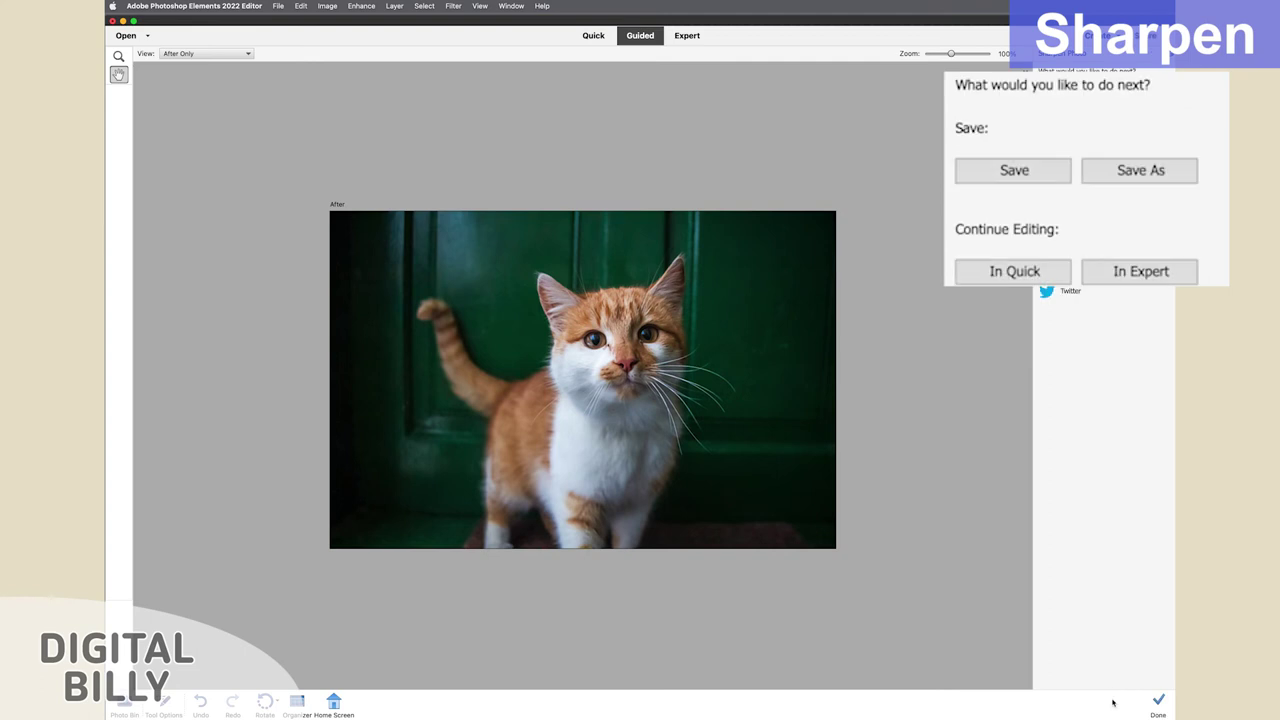
left_click(1140, 274)
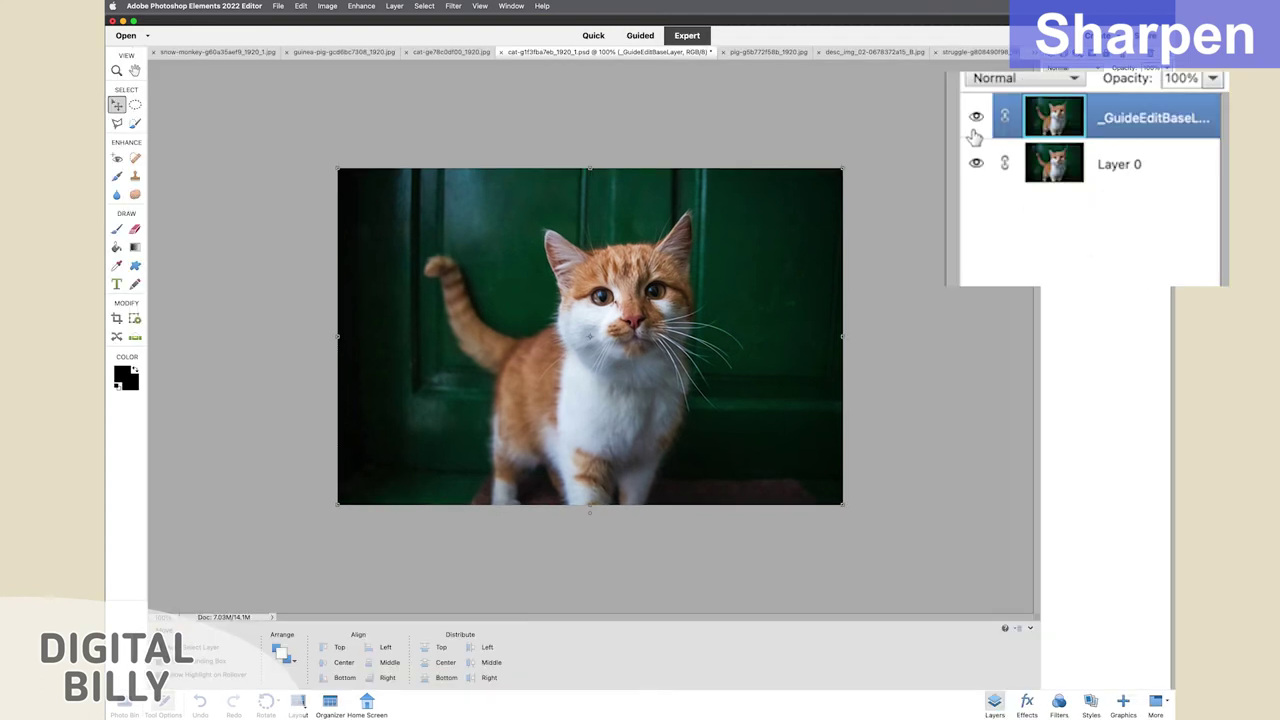
left_click(976, 118)
left_click(976, 118)
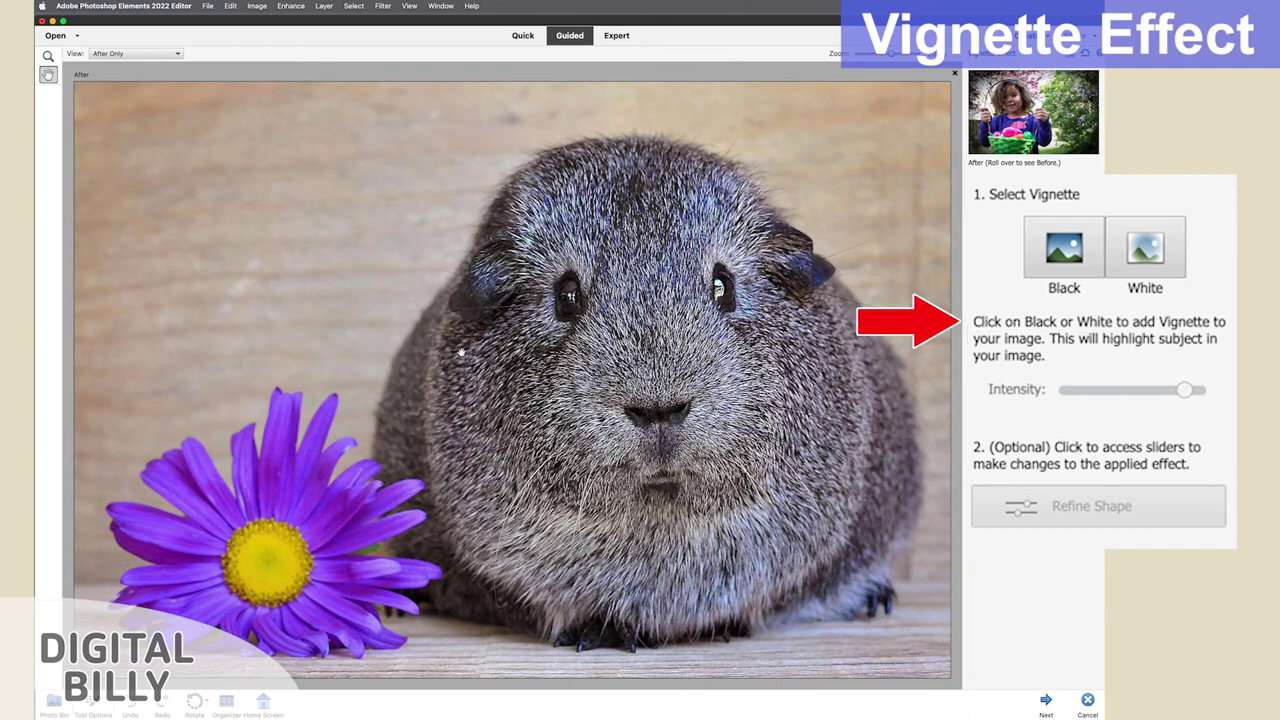
Apply a full-Intensity black vignette to the guinea pig and adjust its Feather in Refine Shape.
left_click(1066, 262)
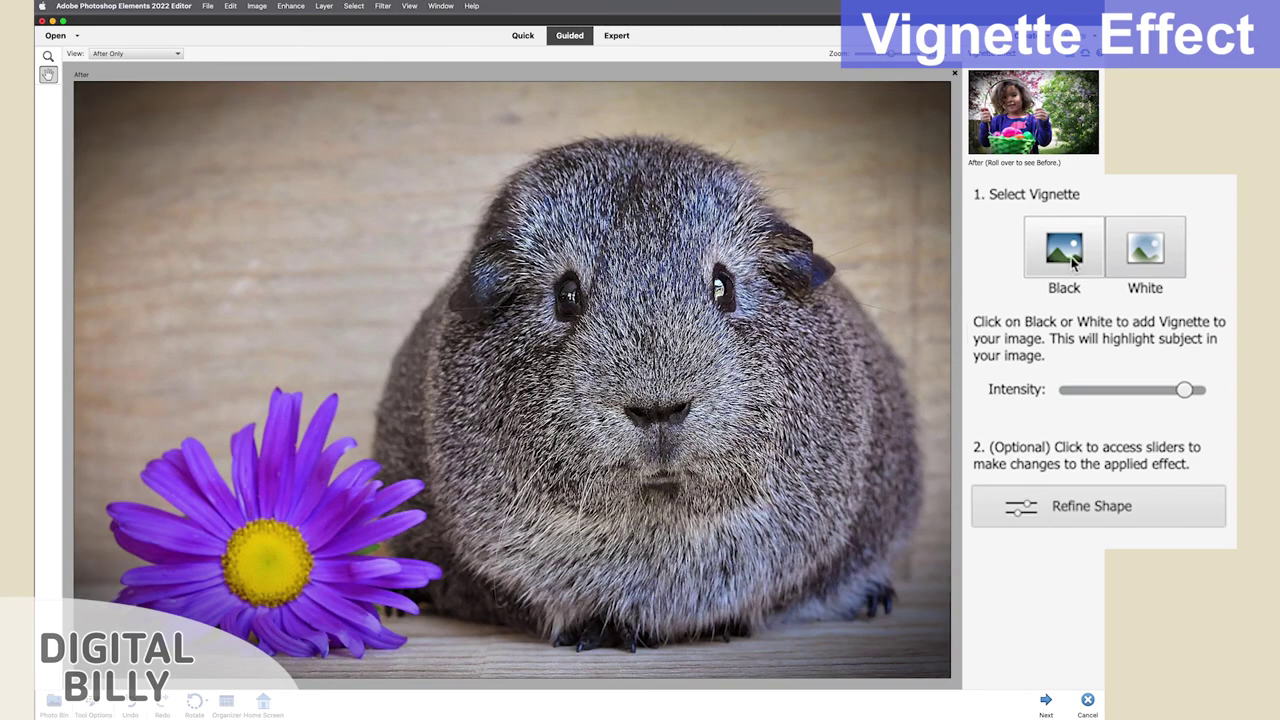
left_click_drag(1152, 392, 1063, 394)
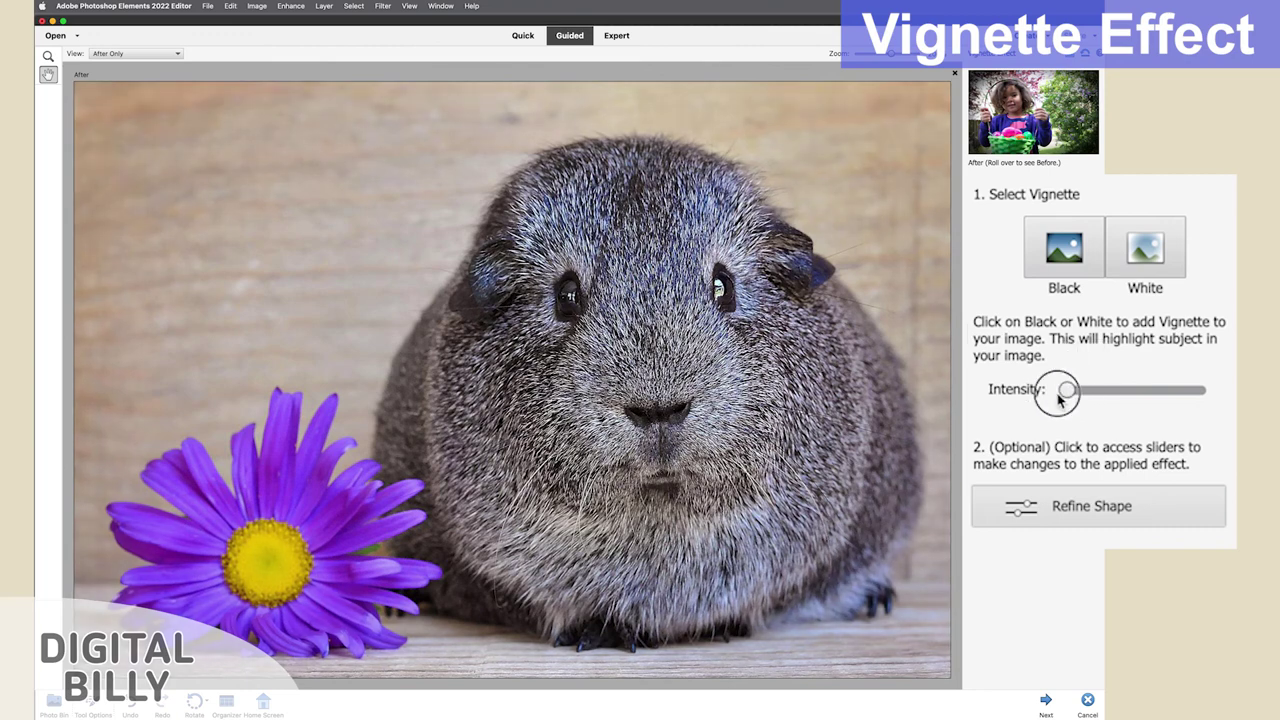
left_click_drag(1067, 390, 1236, 392)
left_click(1114, 520)
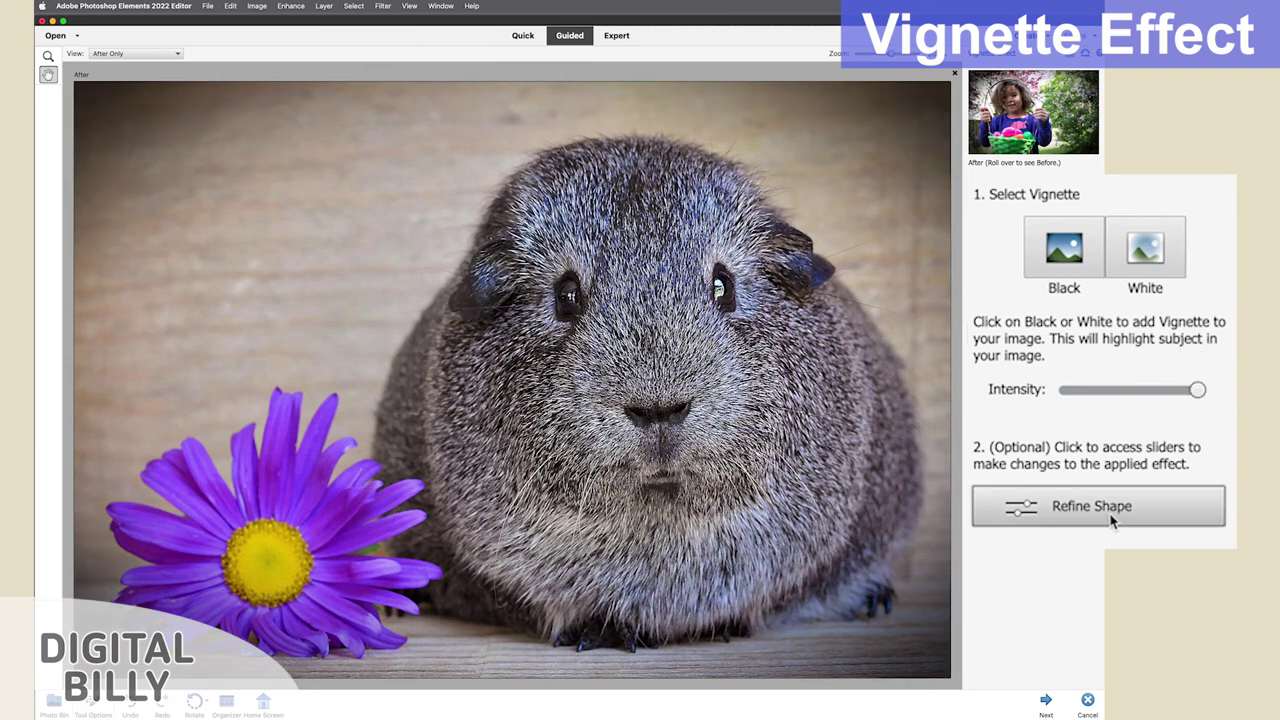
left_click_drag(513, 191, 541, 204)
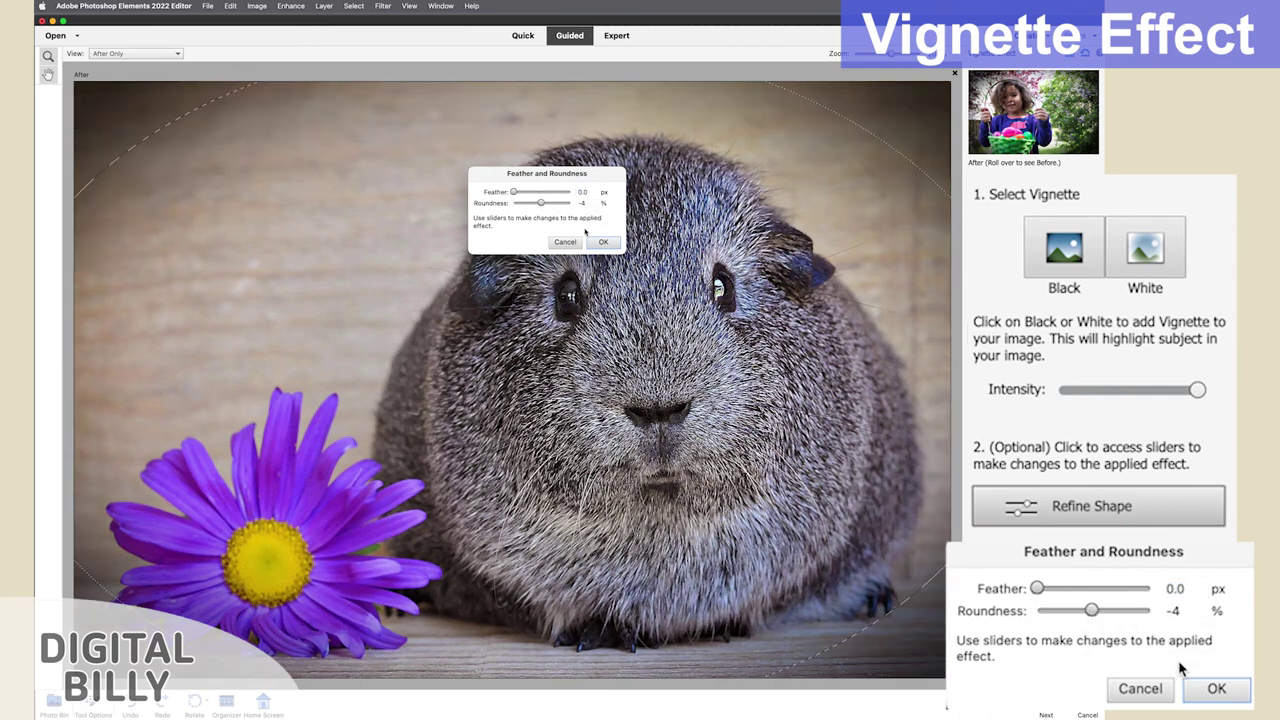
Switch the guinea pig's vignette to White with slightly reduced Intensity.
left_click(603, 242)
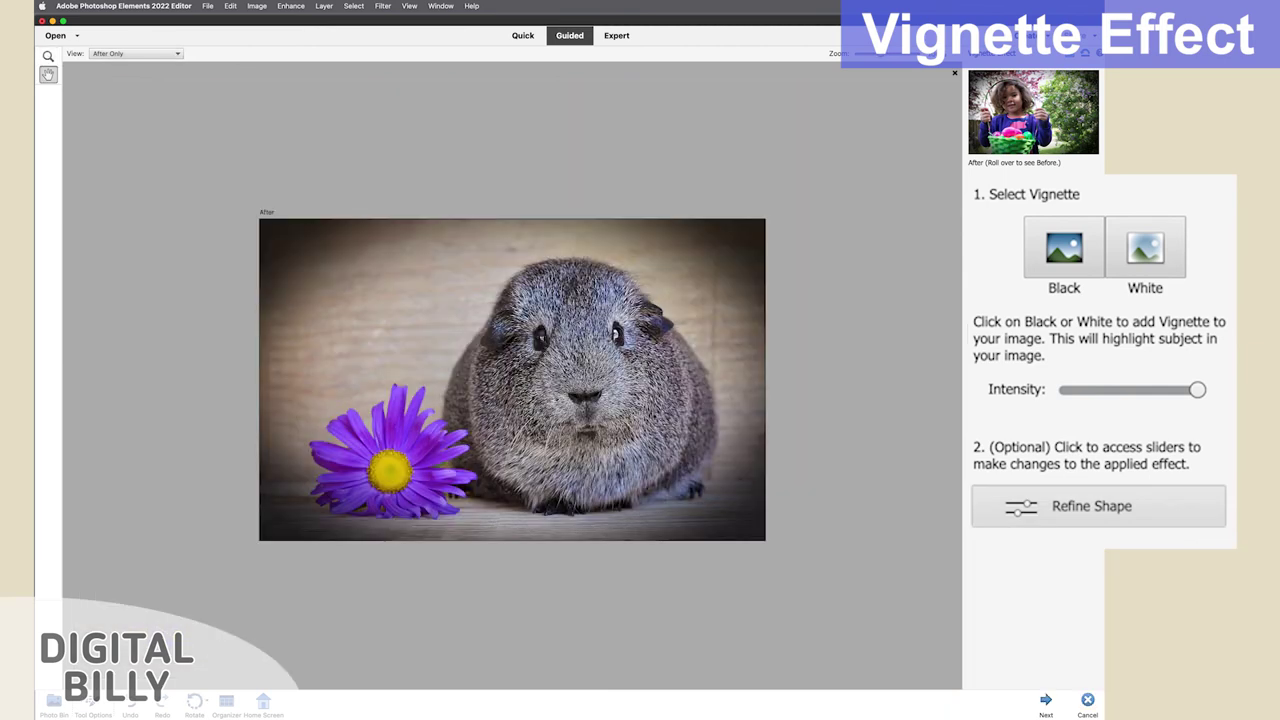
left_click(1136, 257)
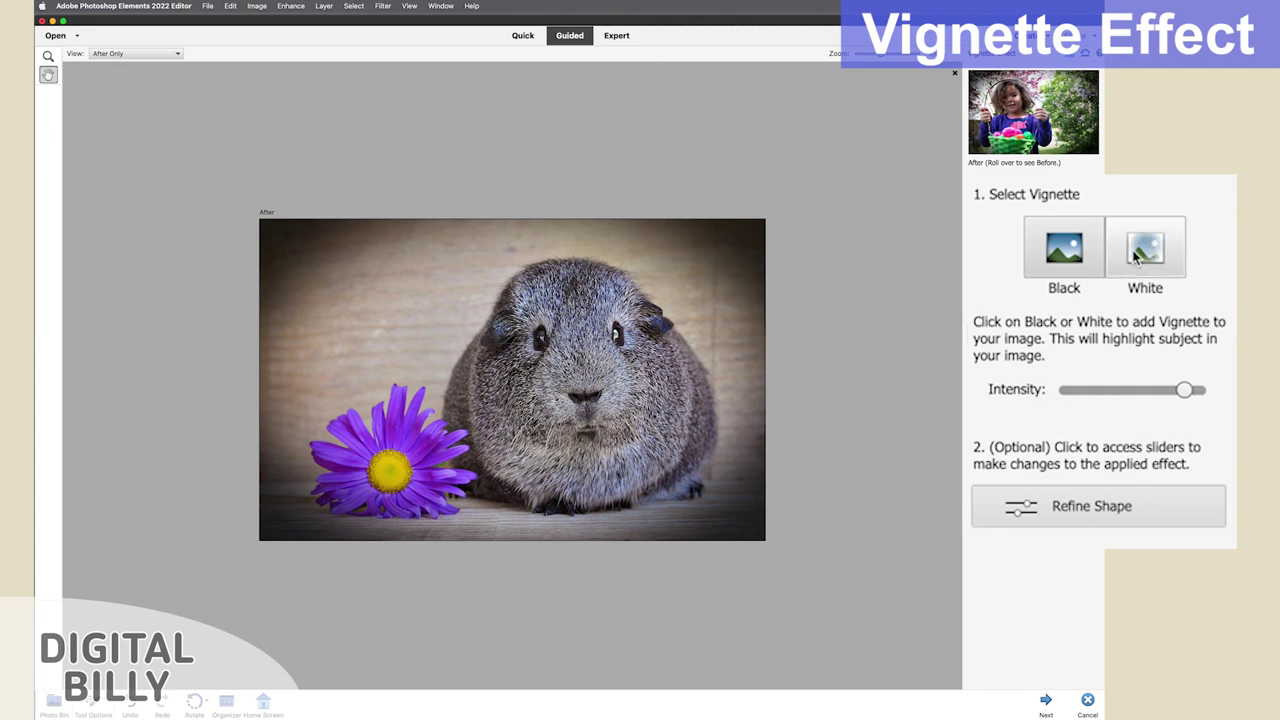
left_click_drag(1184, 389, 1216, 391)
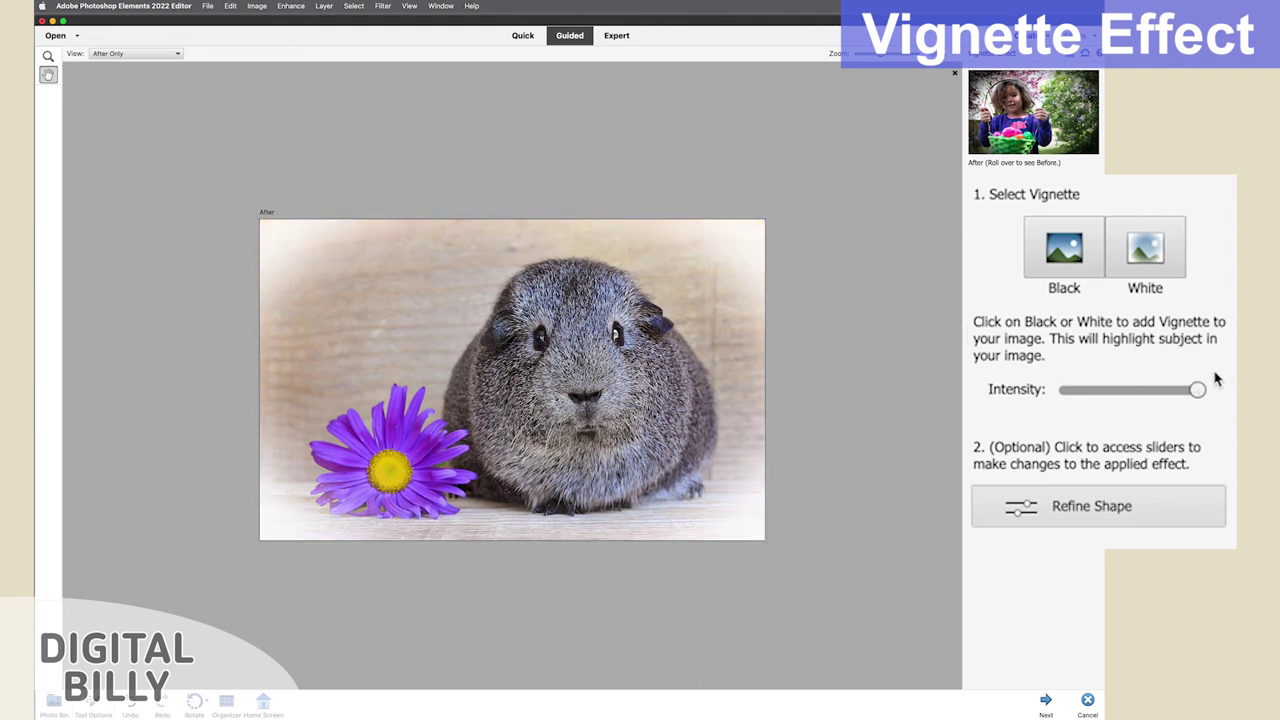
Refine the white vignette to Roundness +17 and Feather 3.8 px, then continue in Expert mode.
left_click(1150, 505)
left_click_drag(541, 203, 572, 209)
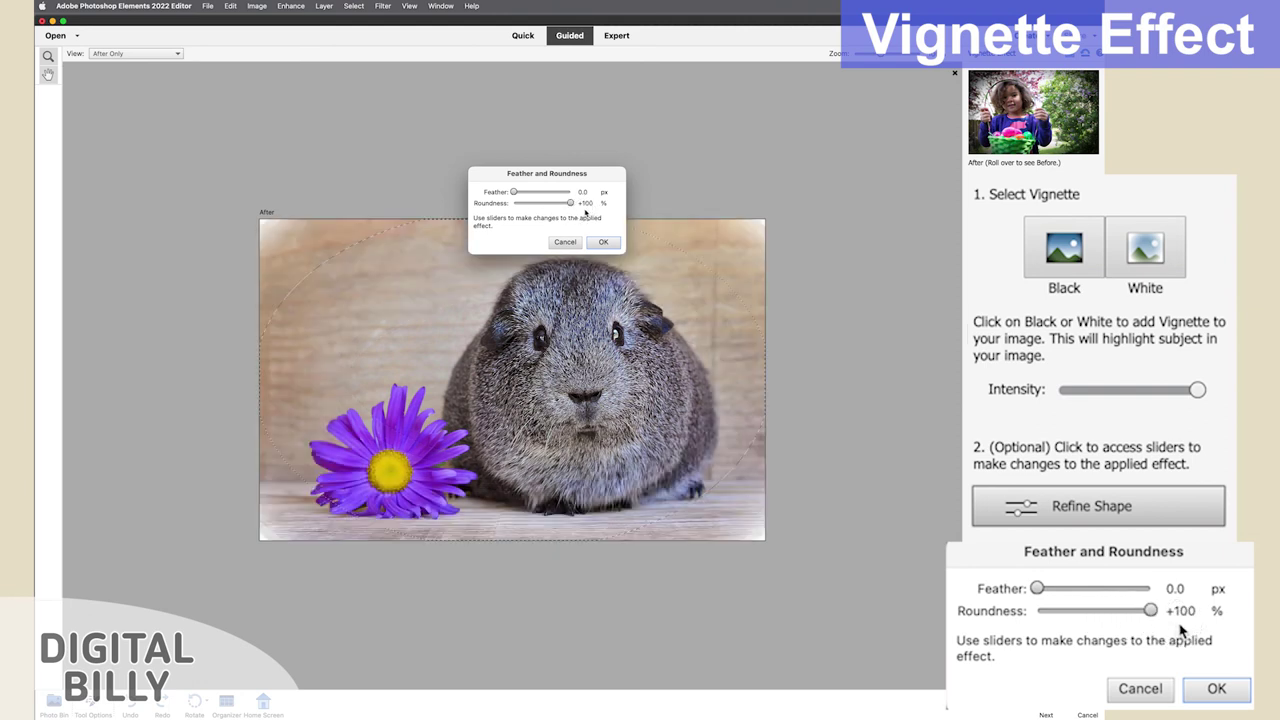
left_click(547, 203)
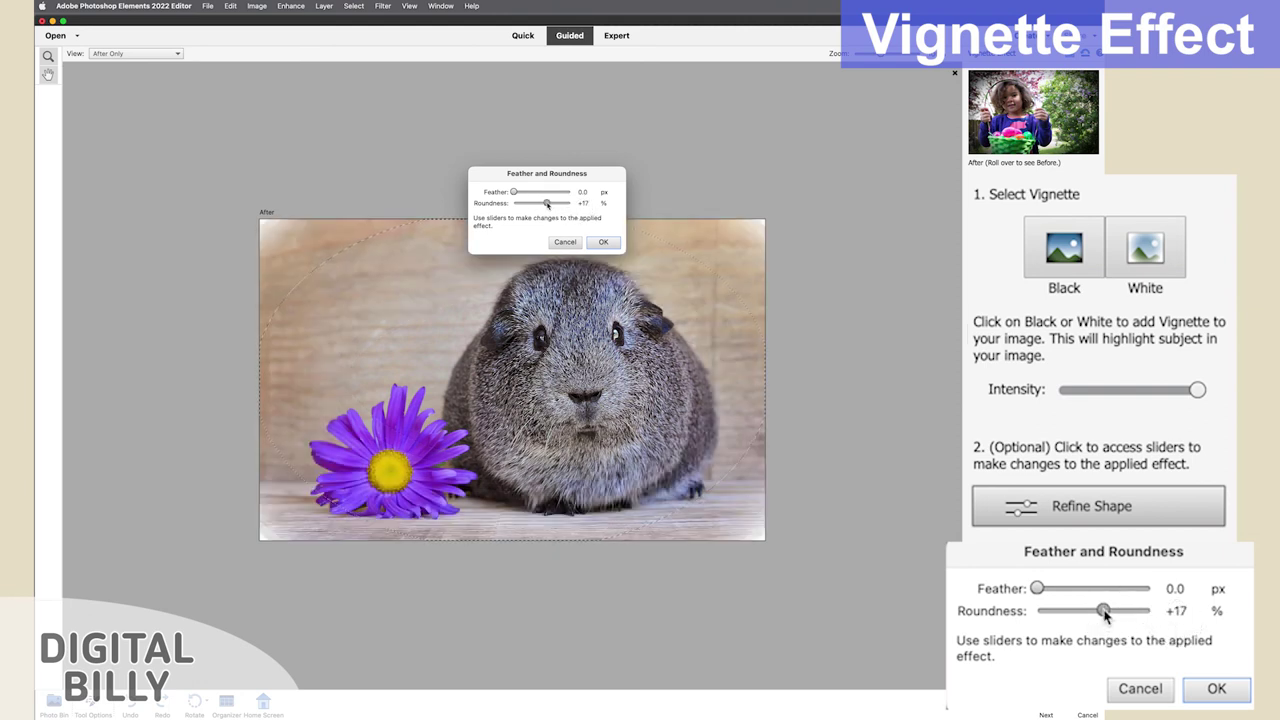
left_click_drag(516, 193, 528, 193)
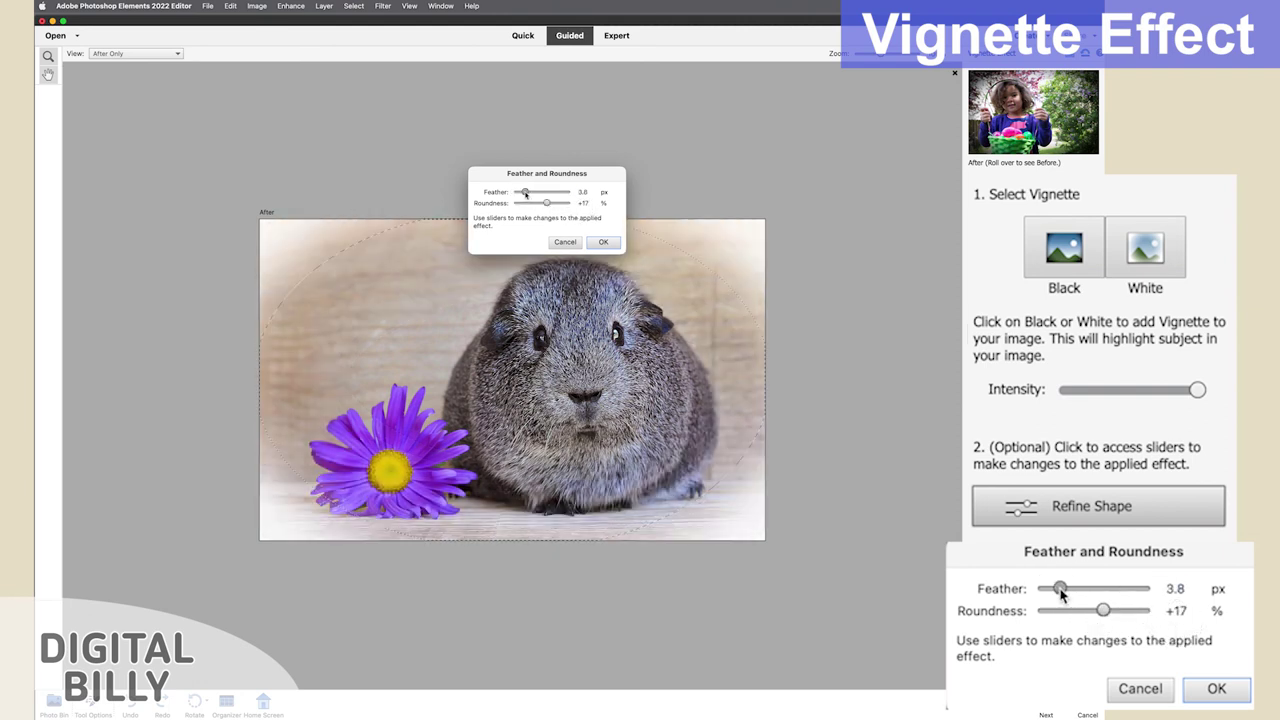
left_click(603, 242)
left_click(1046, 700)
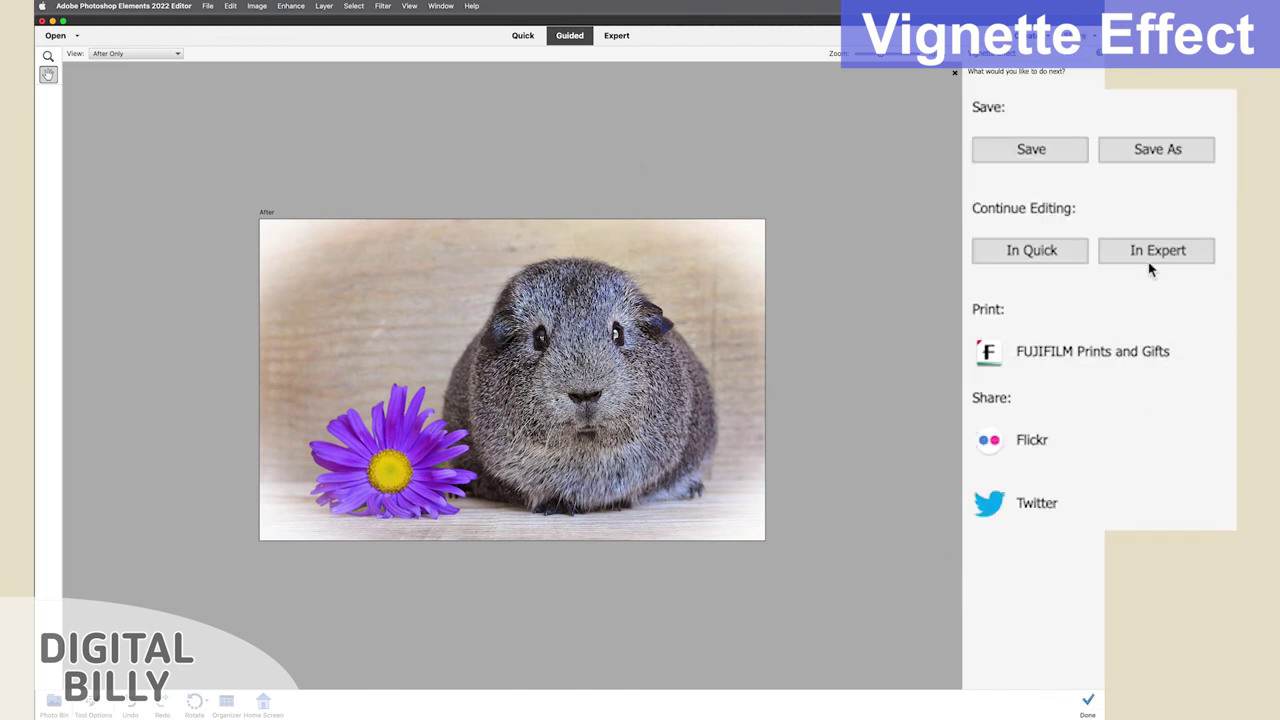
left_click(1151, 258)
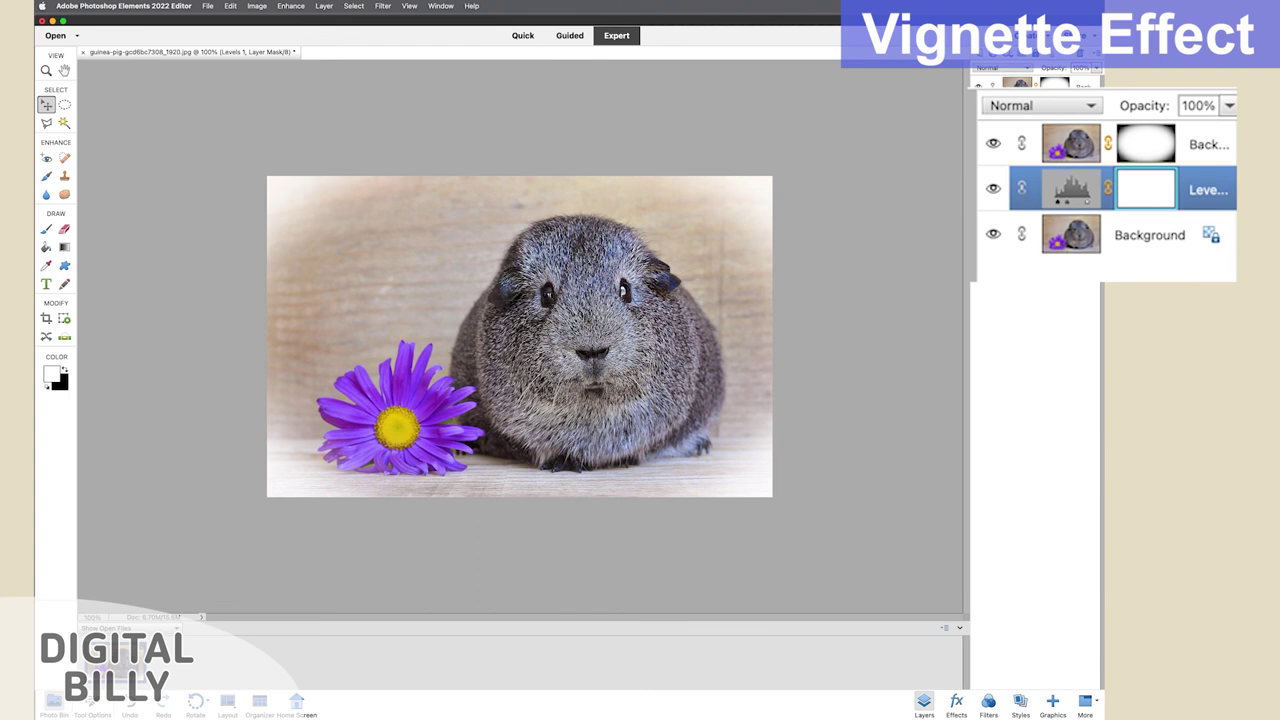
Toggle visibility of the Levels layer and top vignette layer to compare their effects.
left_click(994, 187)
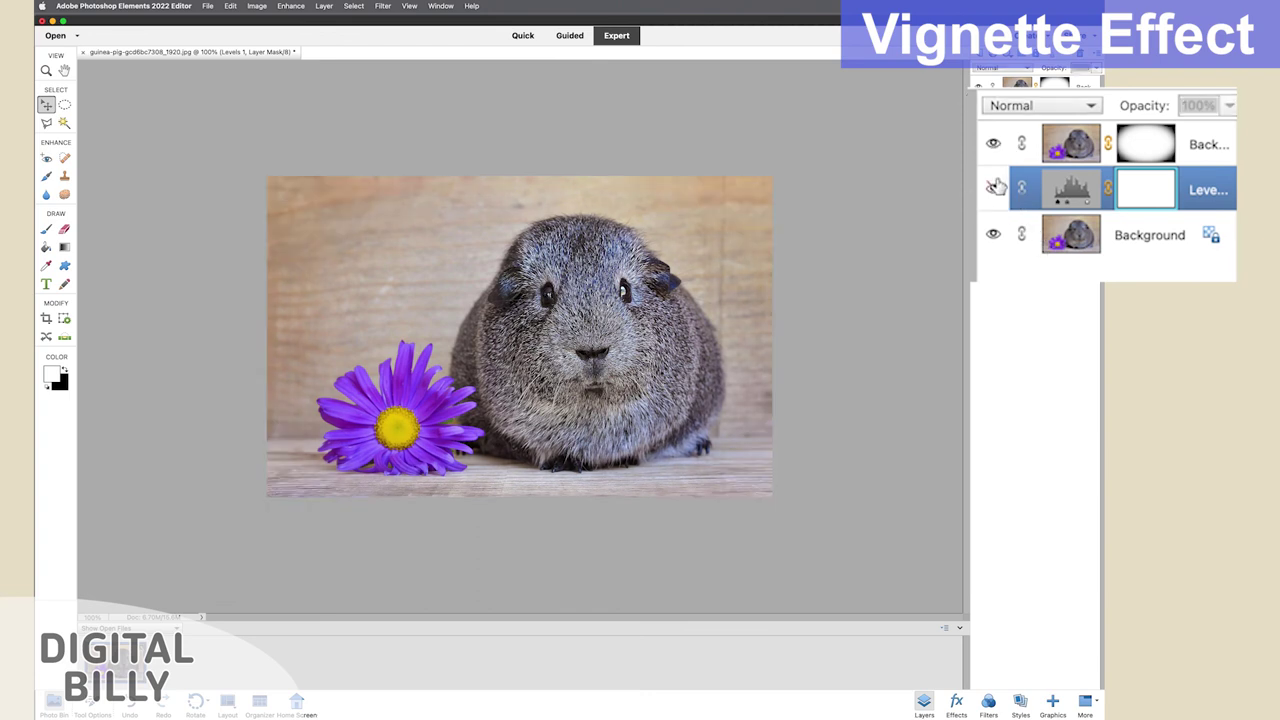
left_click(995, 187)
left_click(993, 144)
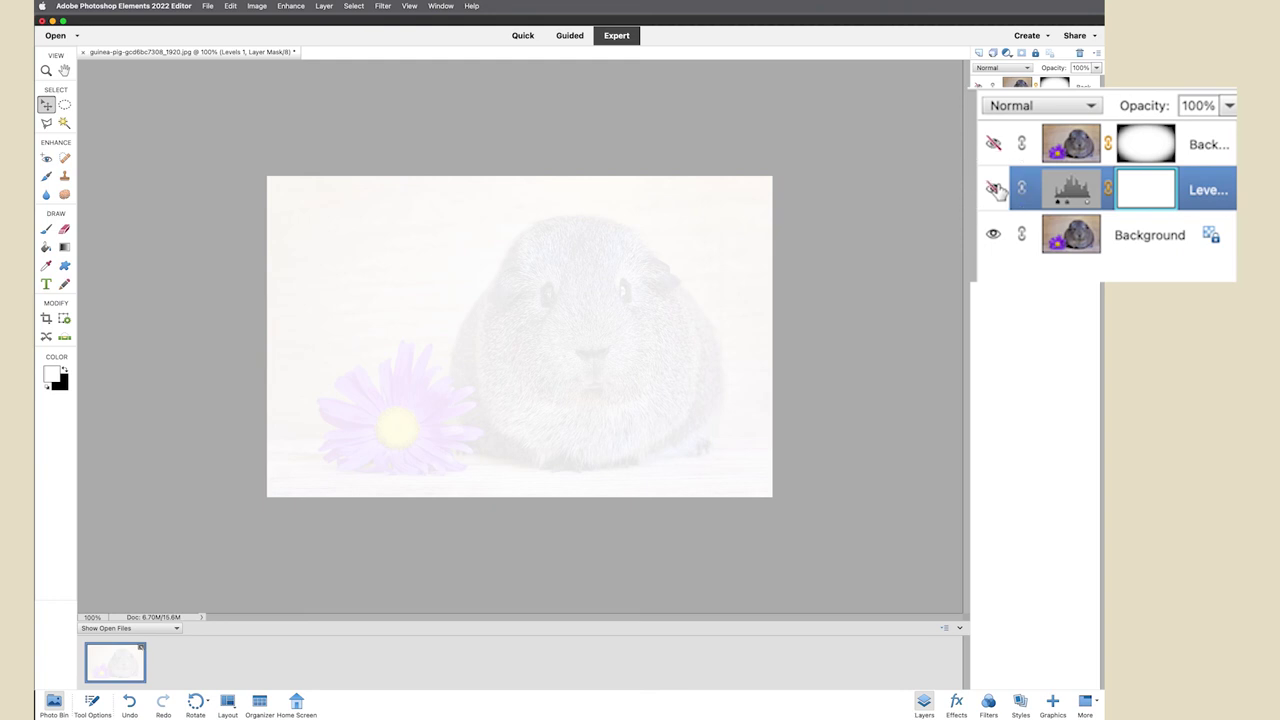
left_click(995, 188)
left_click(995, 188)
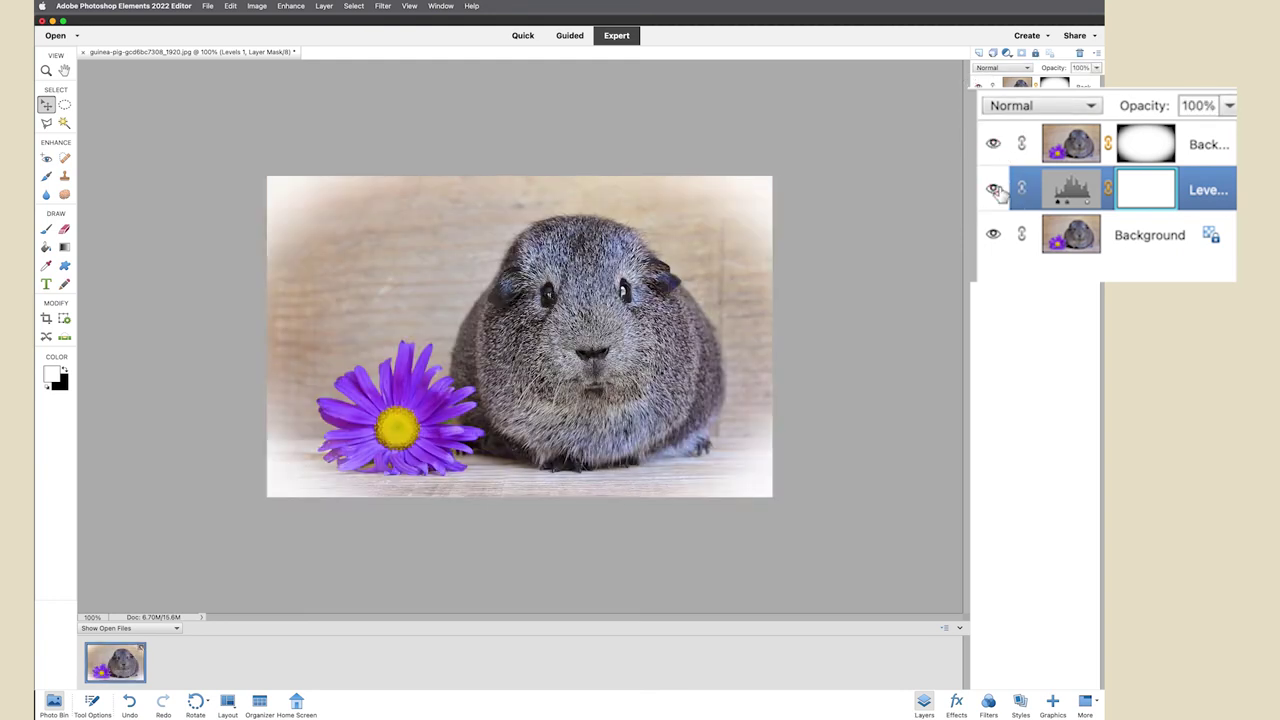
Adjust the Levels 1 input sliders, setting midtones to 0.87 with white input at 255.
double_click(1068, 195)
mouse_move(757, 395)
left_mouse_down()
mouse_move(809, 391)
mouse_move(757, 393)
left_mouse_up()
left_click_drag(944, 394, 998, 398)
left_click_drag(862, 395, 872, 395)
left_click_drag(889, 456, 1016, 479)
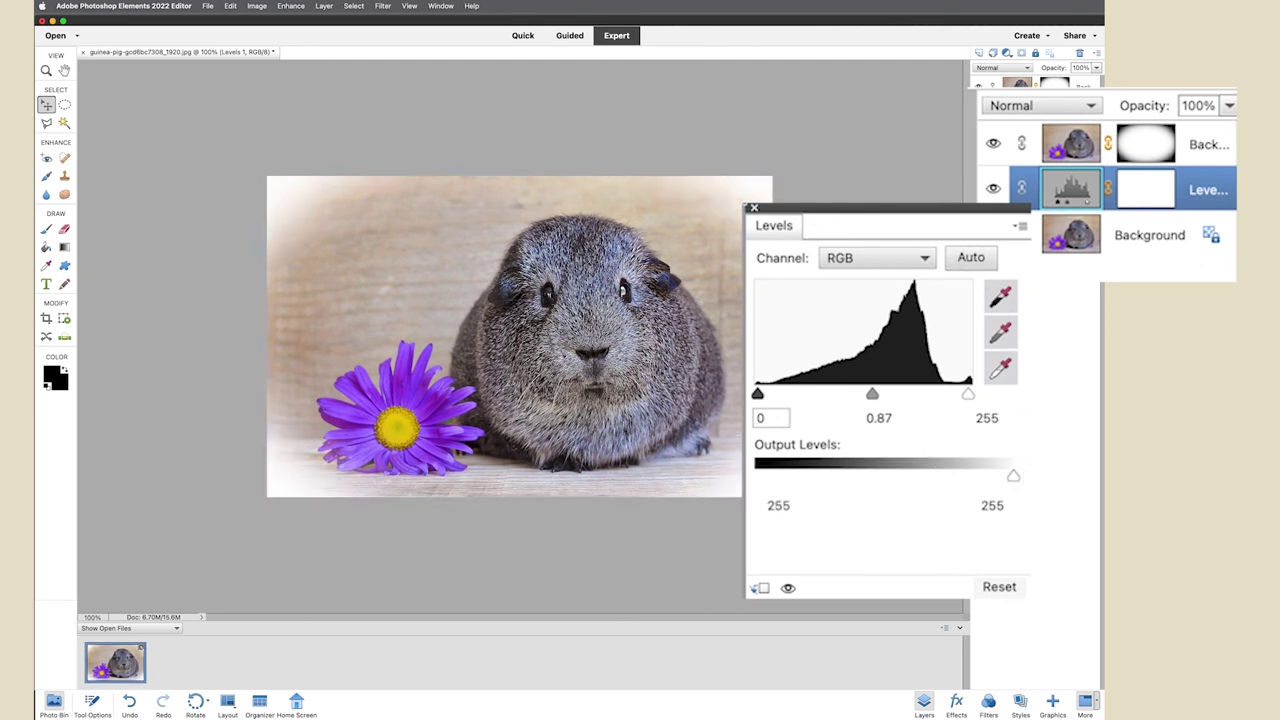
left_click(754, 208)
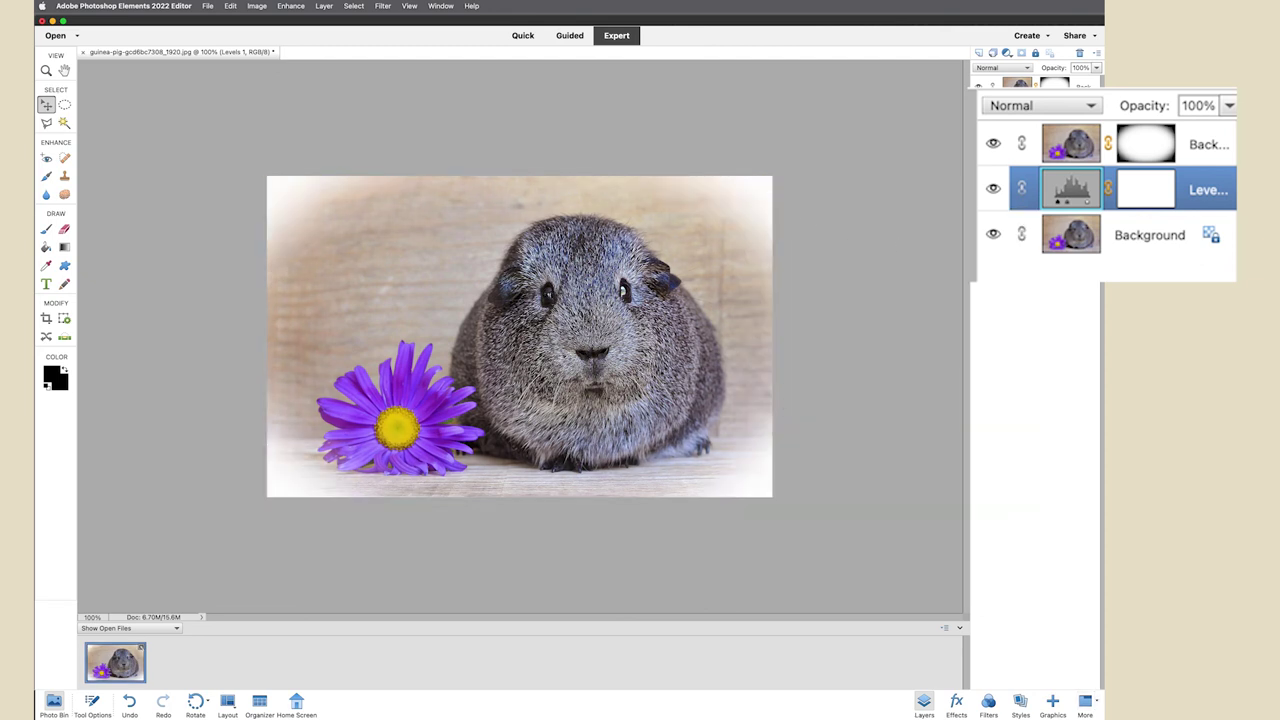